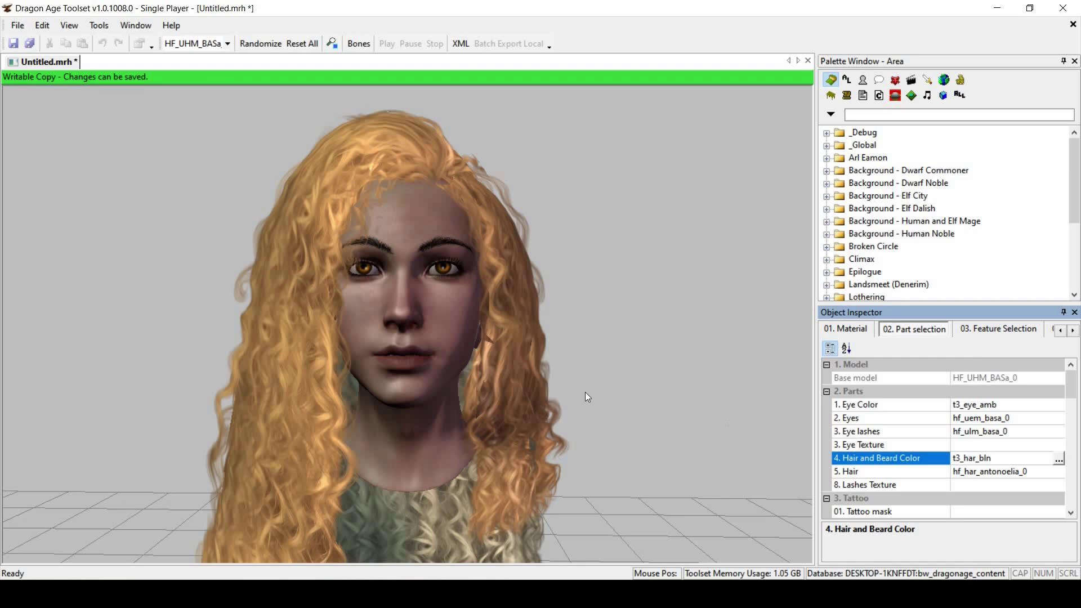
pyautogui.moveTo(501, 314); pyautogui.dragTo(630, 261)
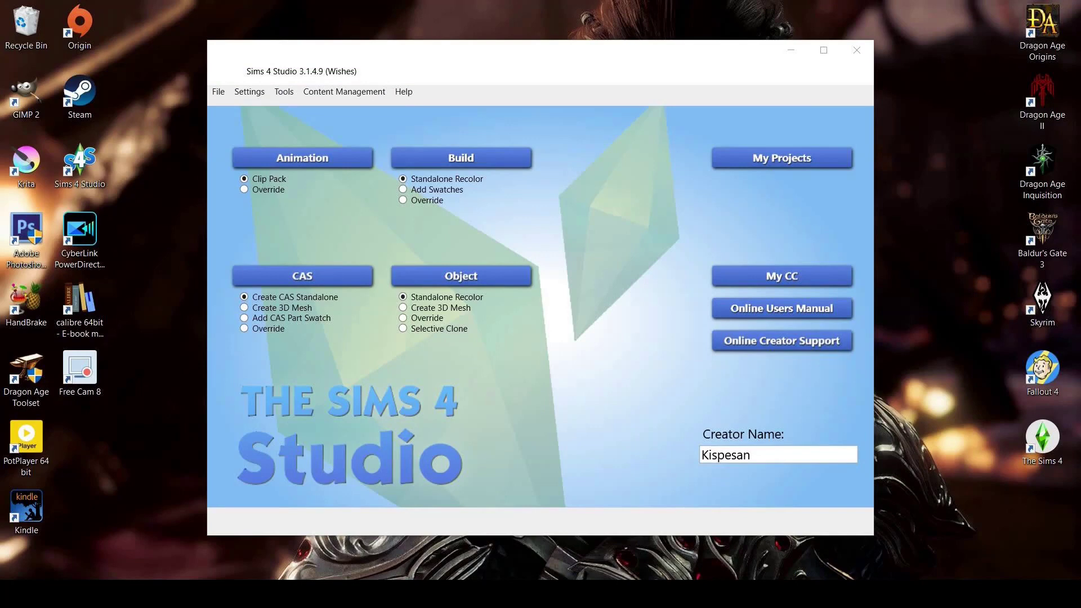
# - In Sims 4 Studio, start a CAS project for creating a 3D mesh and filter the catalog to Custom content
pyautogui.click(300, 308)
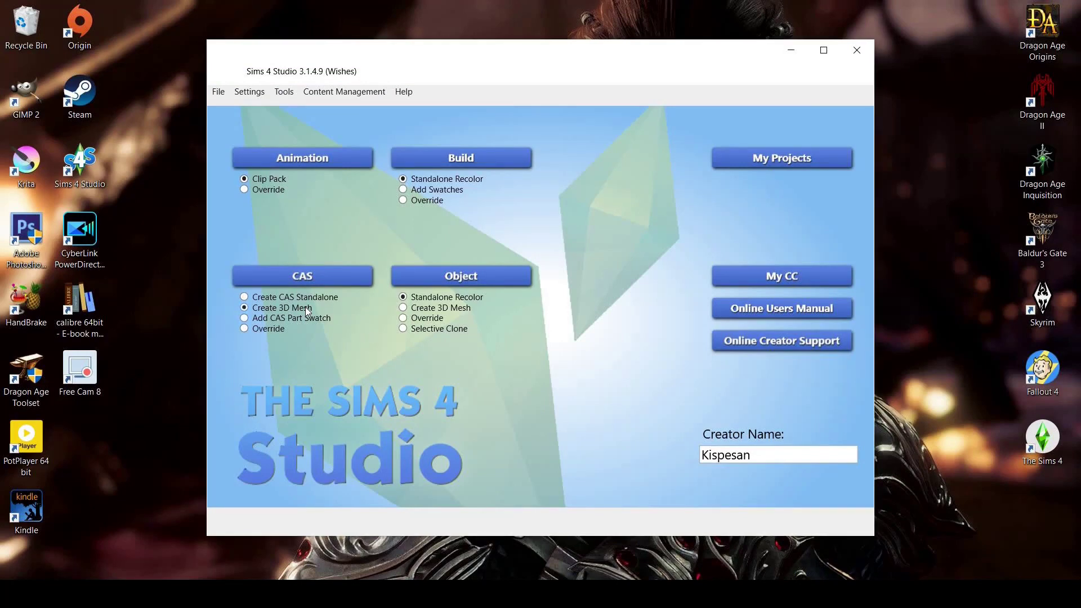
pyautogui.click(318, 279)
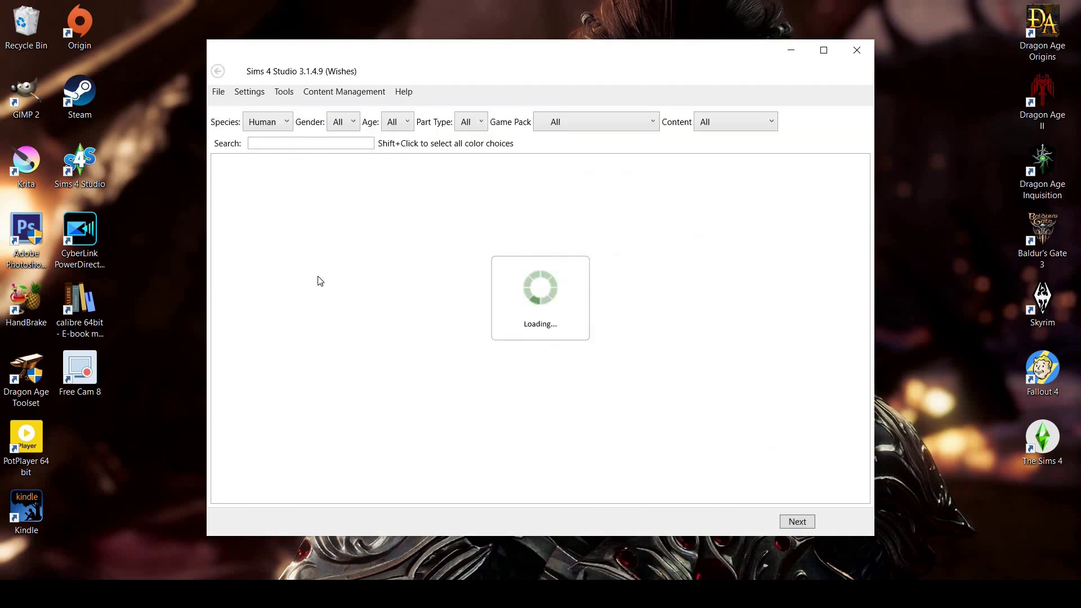
pyautogui.click(723, 121)
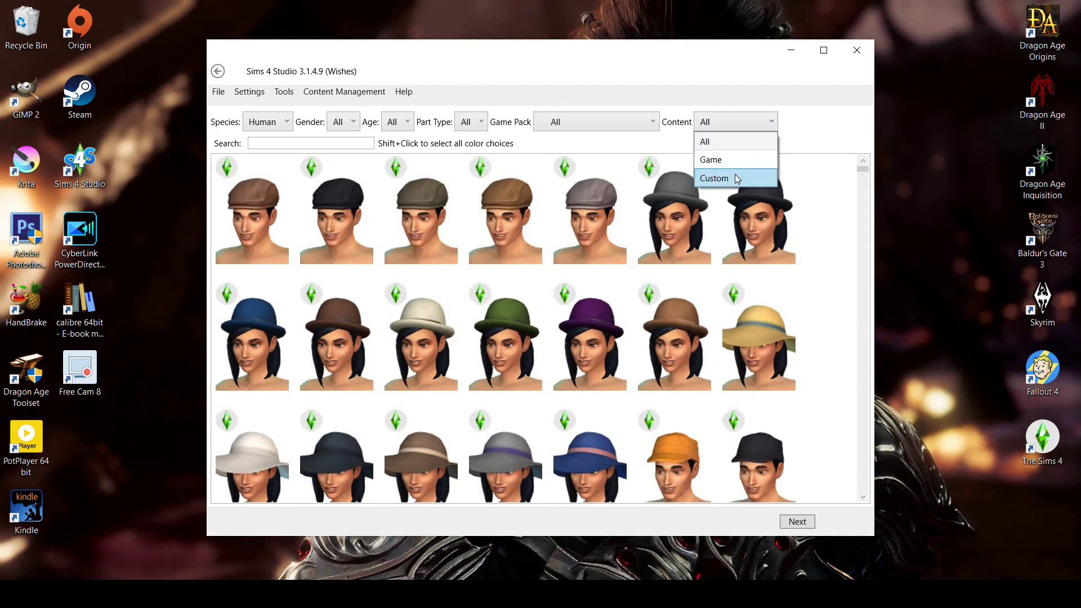
pyautogui.click(735, 176)
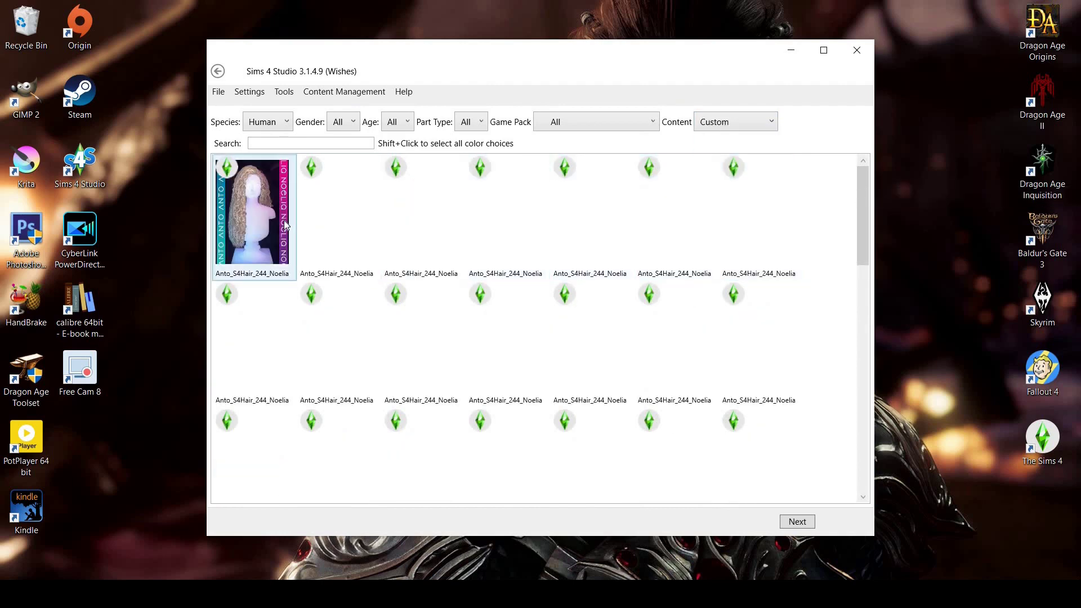
# - Select all Anto_S4Hair_244_Noelia swatches and save them as a package named noelia
pyautogui.scroll(-10, 422, 270)
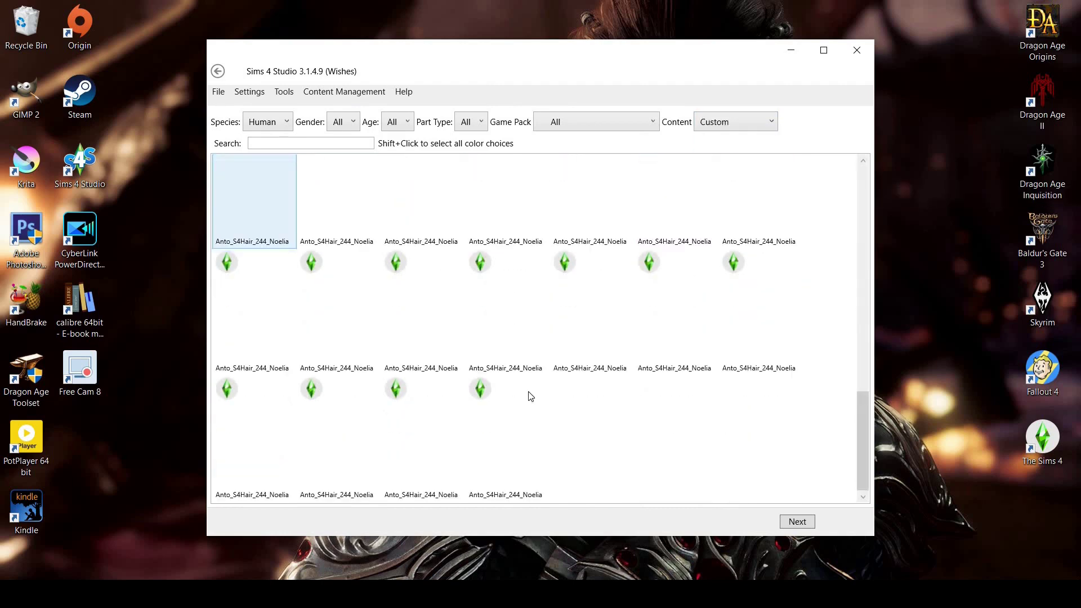
pyautogui.keyDown('shift'); pyautogui.click(519, 425); pyautogui.keyUp('shift')
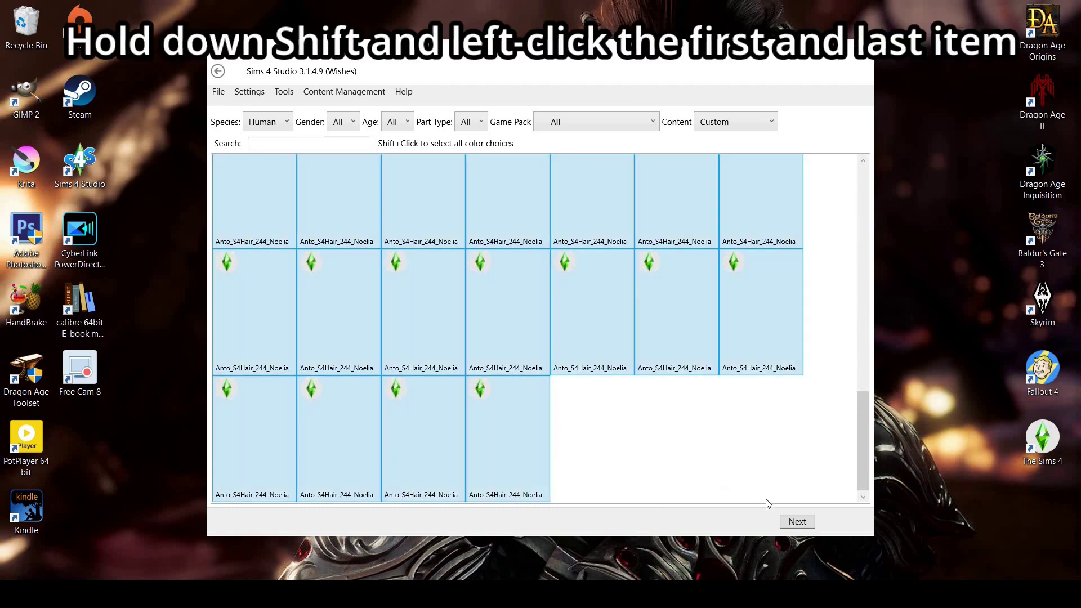
pyautogui.click(798, 522)
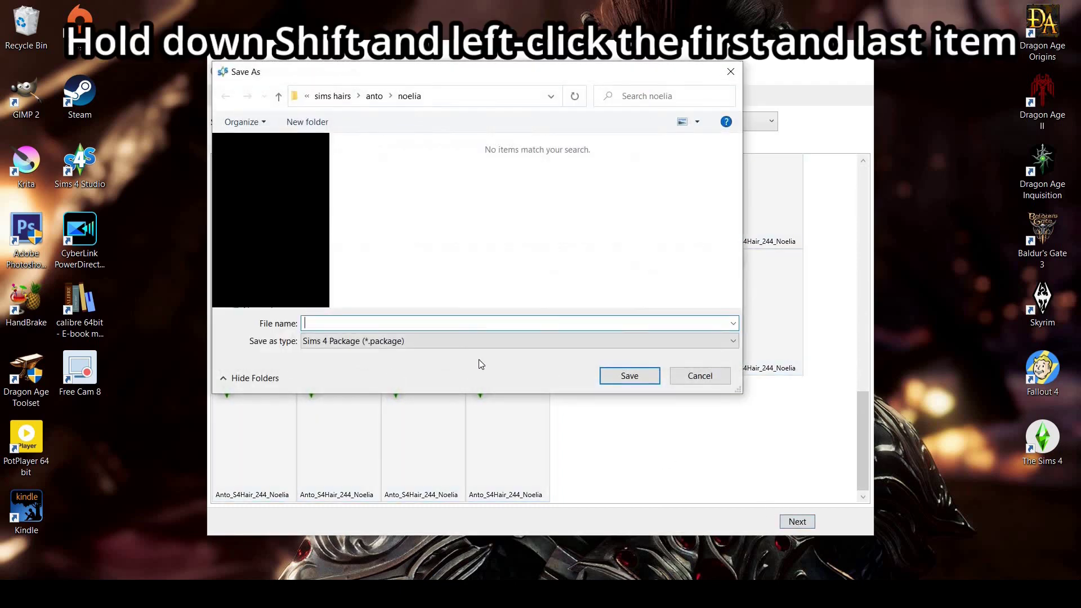
pyautogui.write('no')
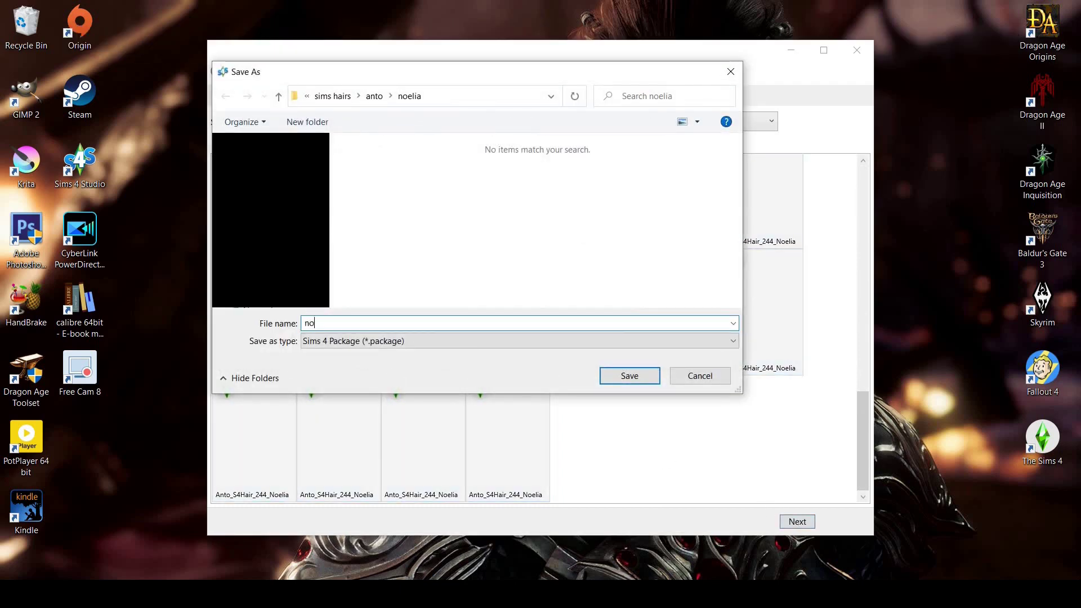
pyautogui.write('elia')
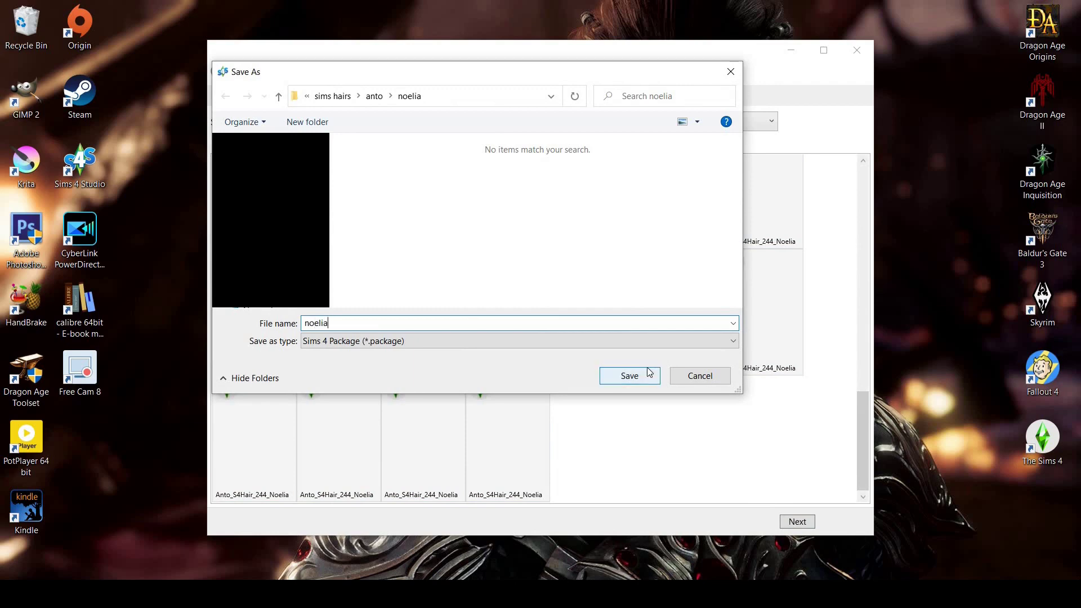
pyautogui.click(648, 372)
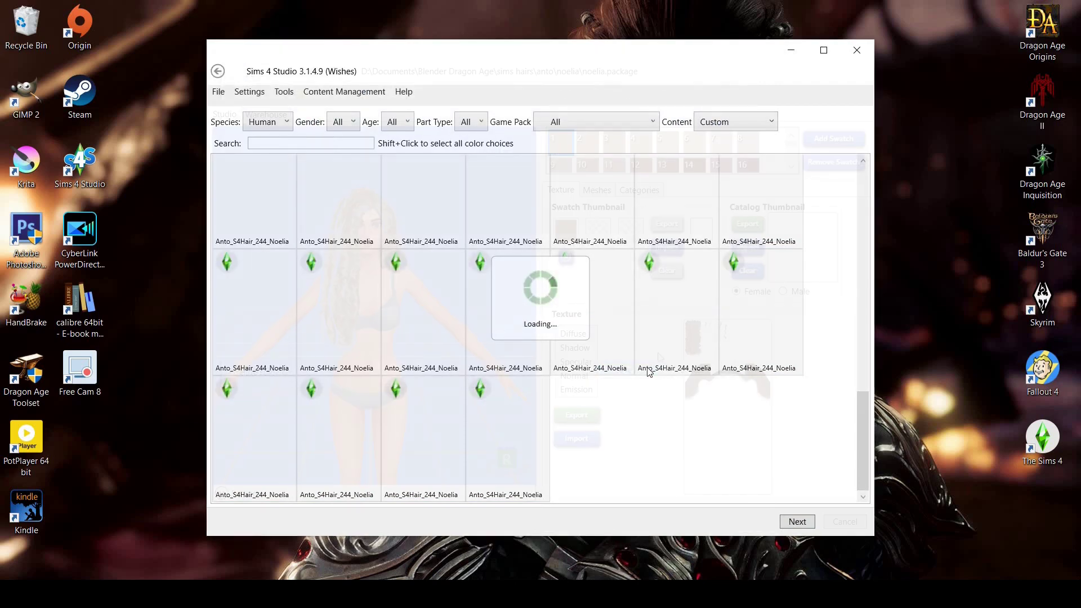
# - Export the hair's diffuse texture as a DDS image named pn_har_noelia
pyautogui.click(576, 415)
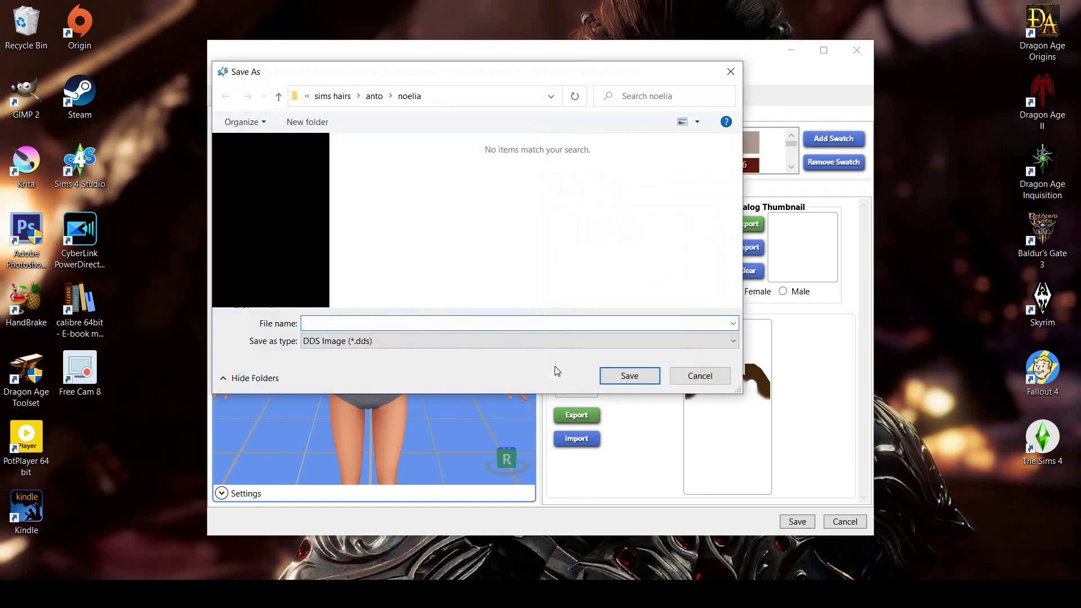
pyautogui.write('pn_har_noelia')
pyautogui.click(637, 380)
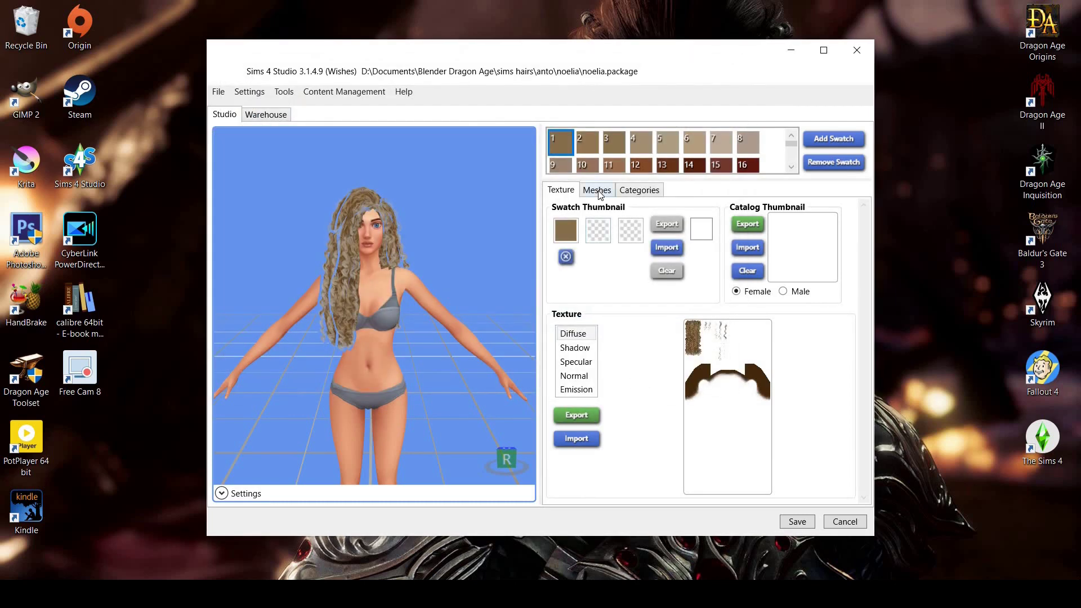
# - Export the hair's LOD 0 mesh as noelia
pyautogui.click(596, 189)
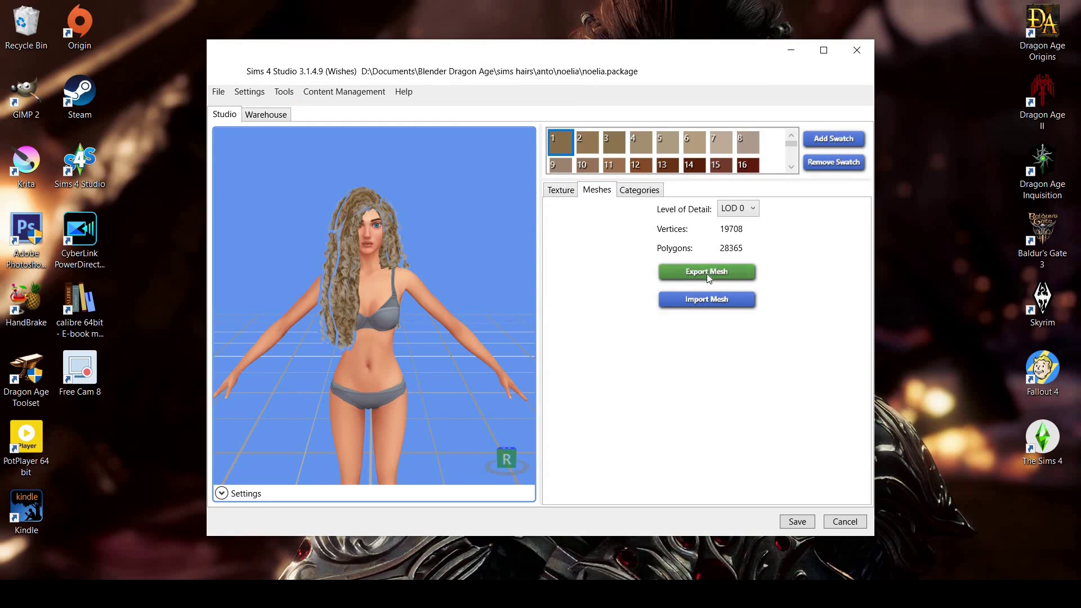
pyautogui.click(707, 272)
pyautogui.write('no')
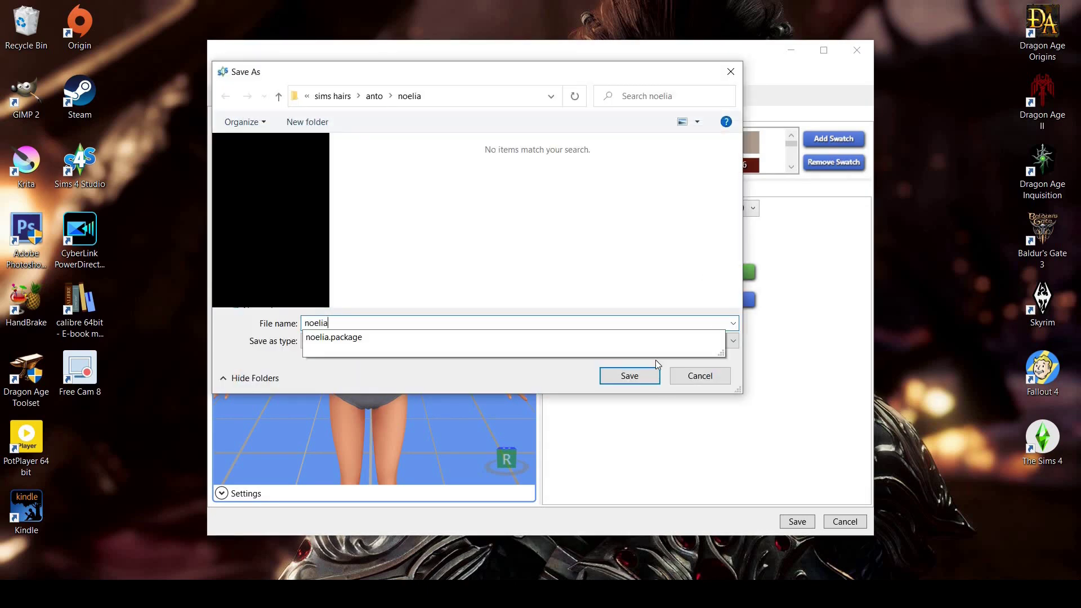
pyautogui.write('elia')
pyautogui.click(634, 378)
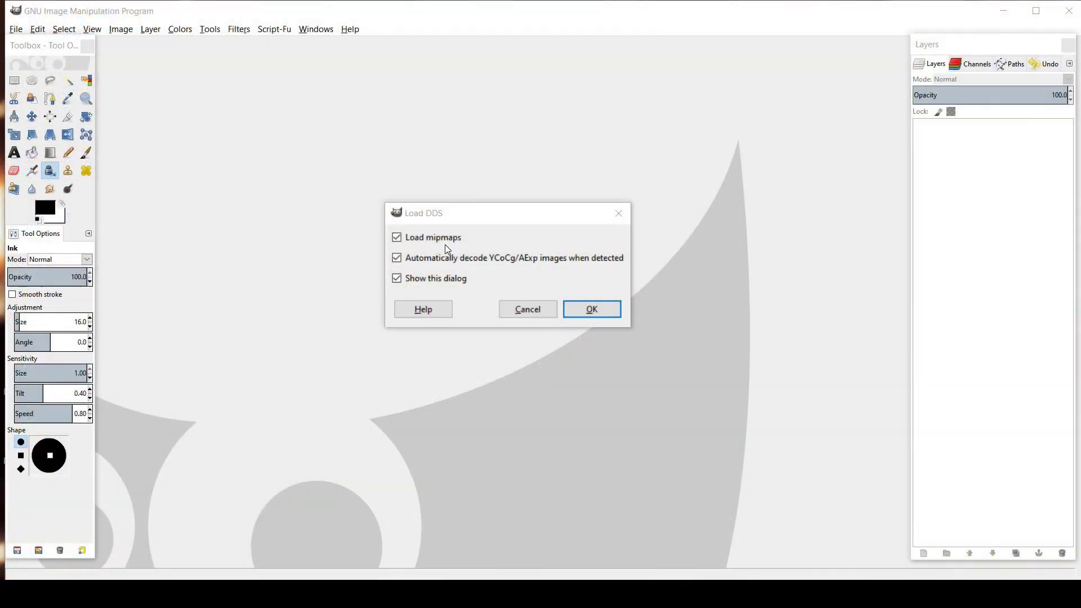
# - Load pn_har_noelia.dds in GIMP without its mipmaps and maximize the image window
pyautogui.click(446, 241)
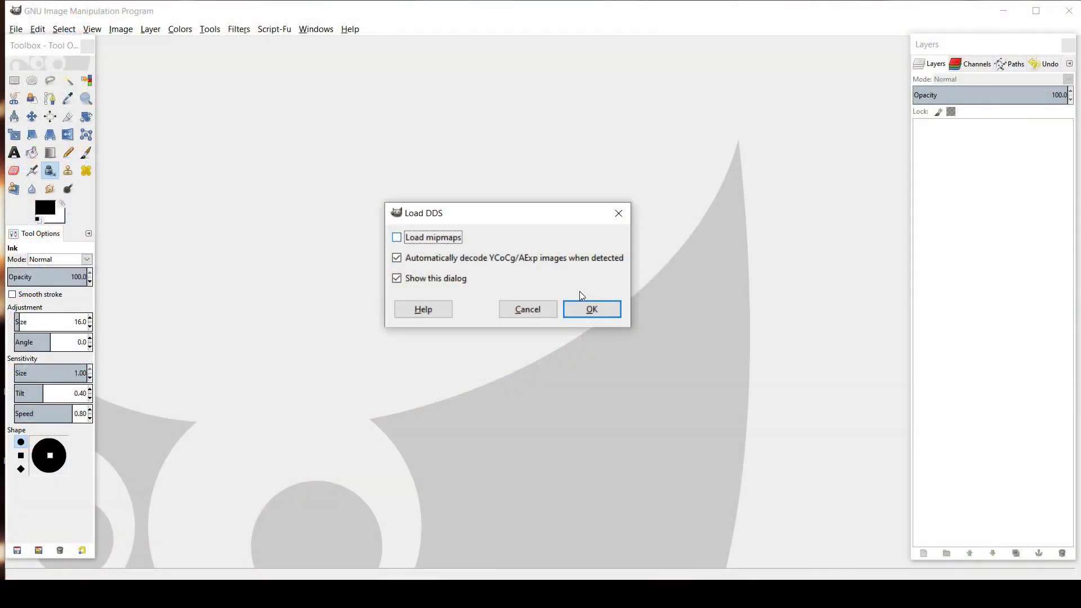
pyautogui.click(592, 309)
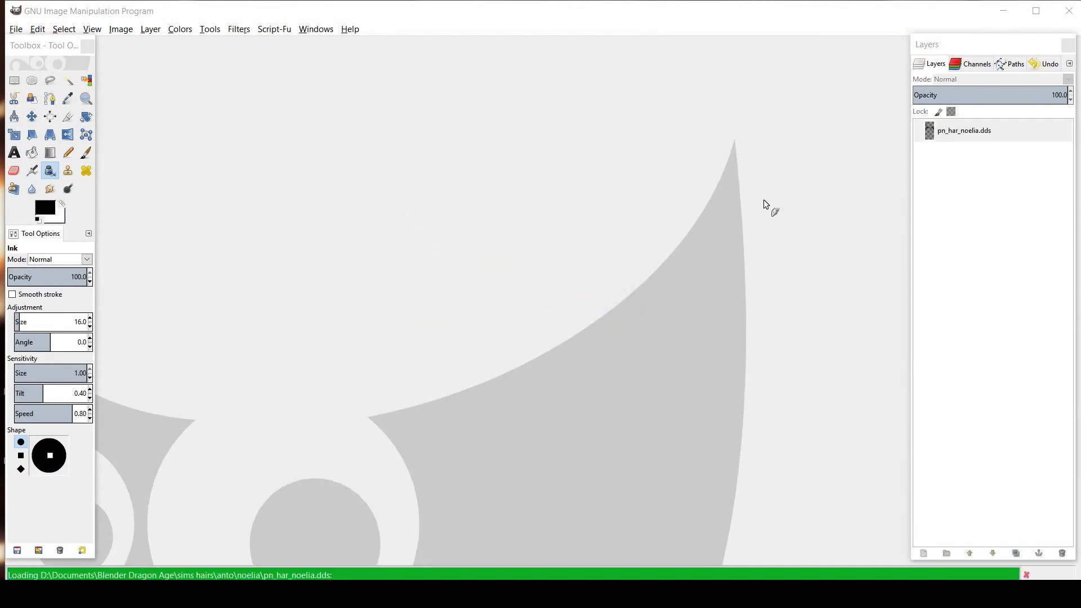
pyautogui.click(1036, 11)
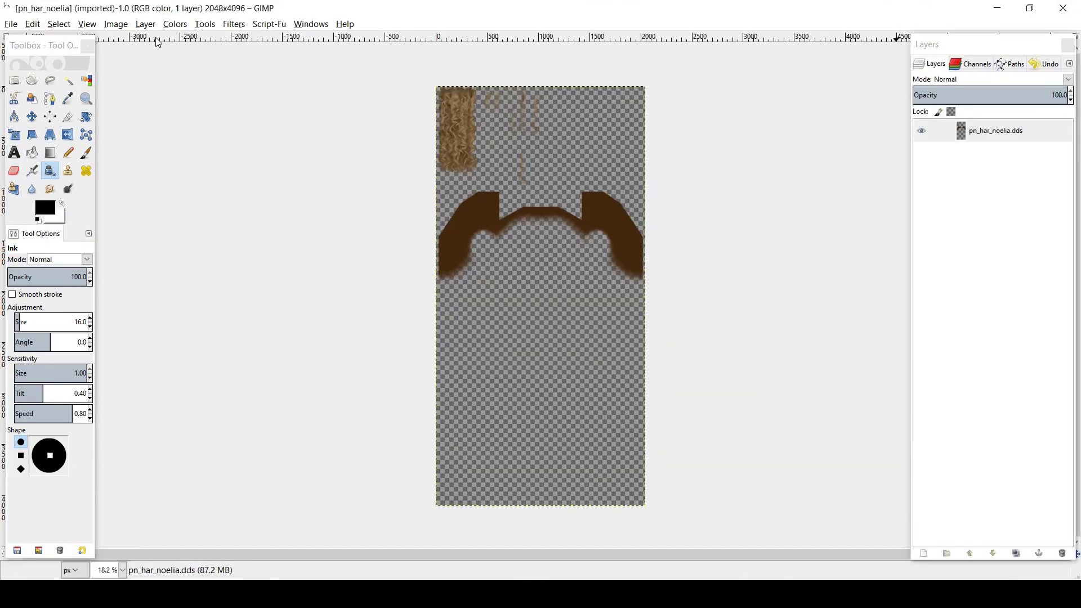
# - Resize the canvas to 1024 × 1024 px with zero offset and crop the texture layer to the image size
pyautogui.click(115, 23)
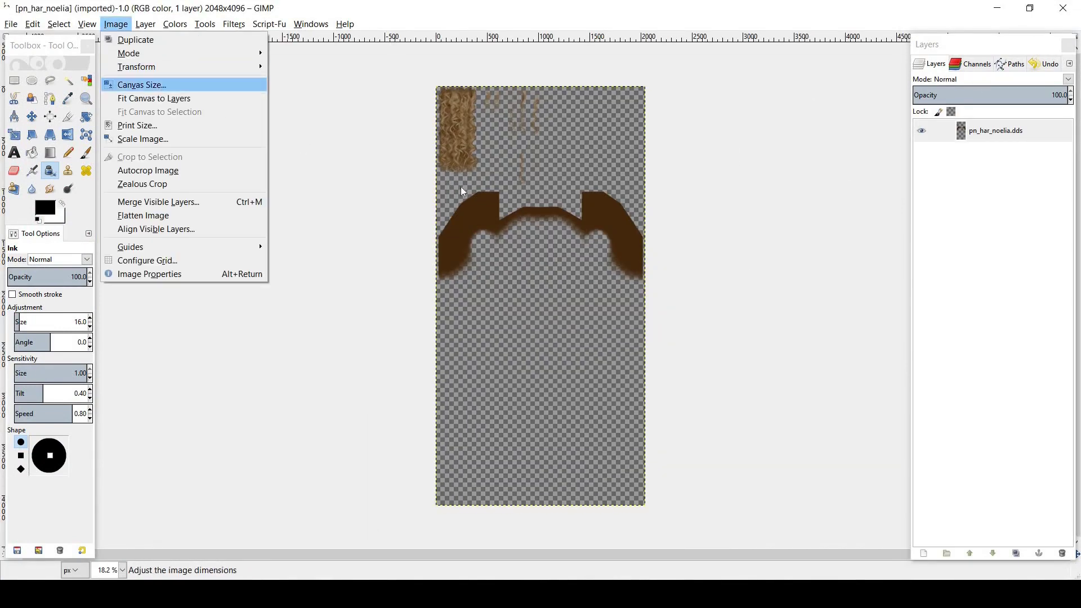
pyautogui.click(157, 85)
pyautogui.write('1024')
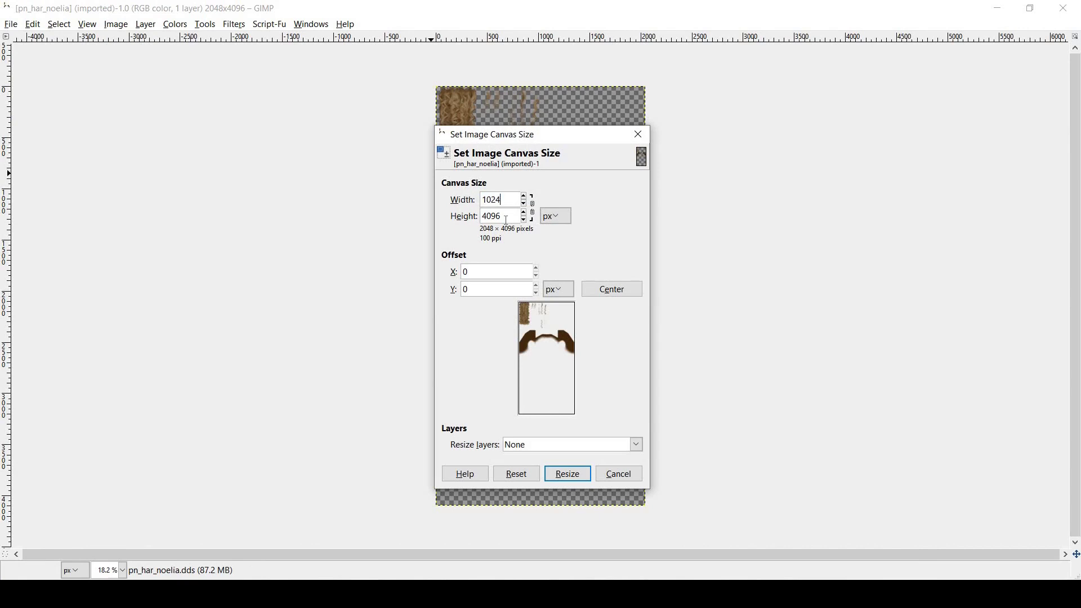
pyautogui.press('Tab')
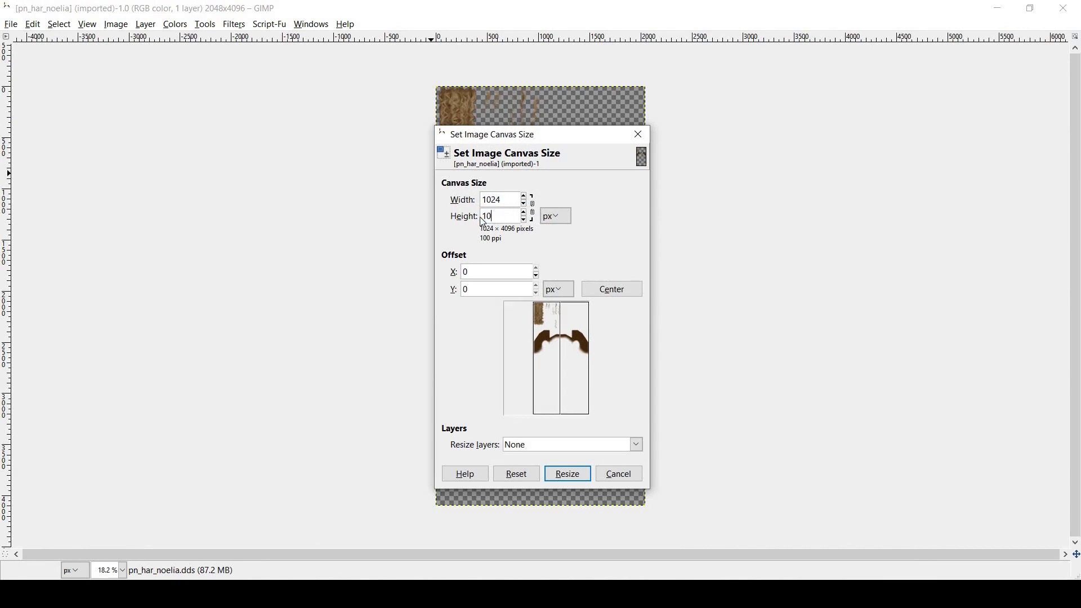
pyautogui.click(586, 470)
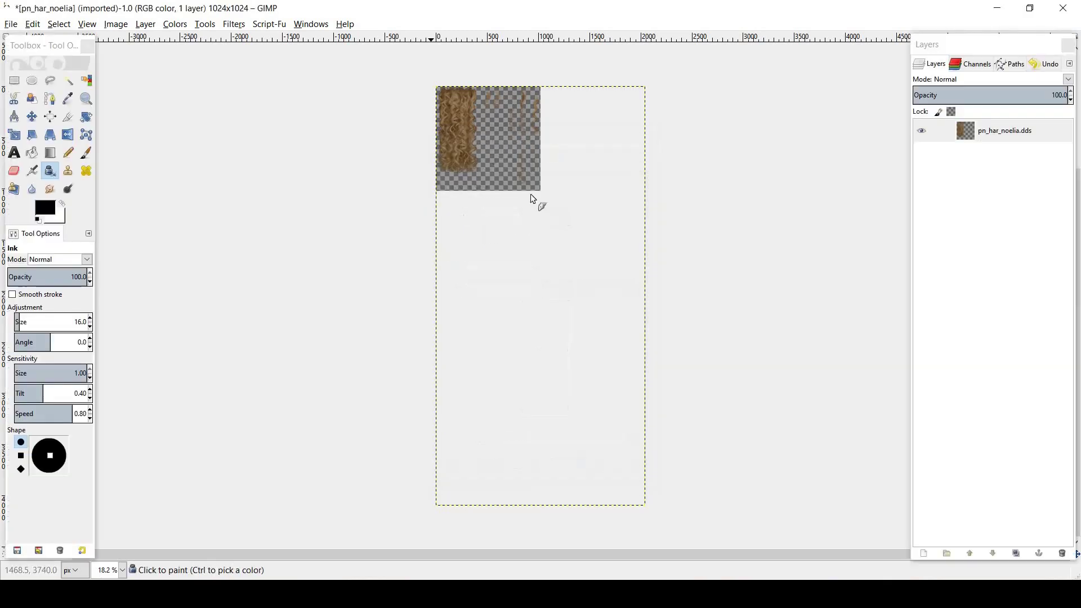
pyautogui.rightClick(954, 287)
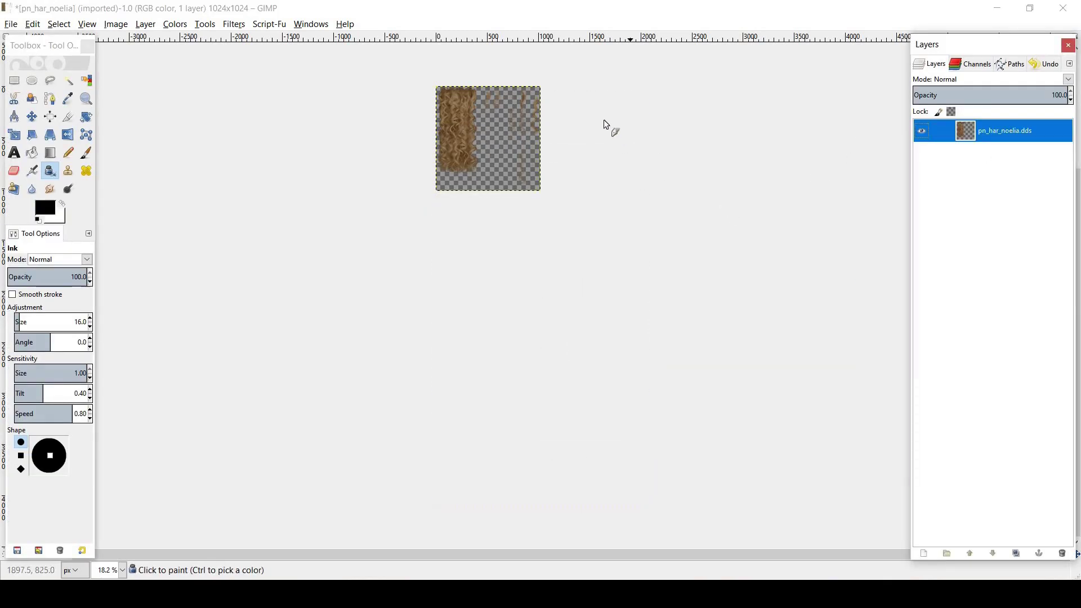
# - Duplicate the texture's alpha channel as a separate channel and select the copy
pyautogui.moveTo(604, 120); pyautogui.dragTo(605, 231, button='middle')
pyautogui.press('1')
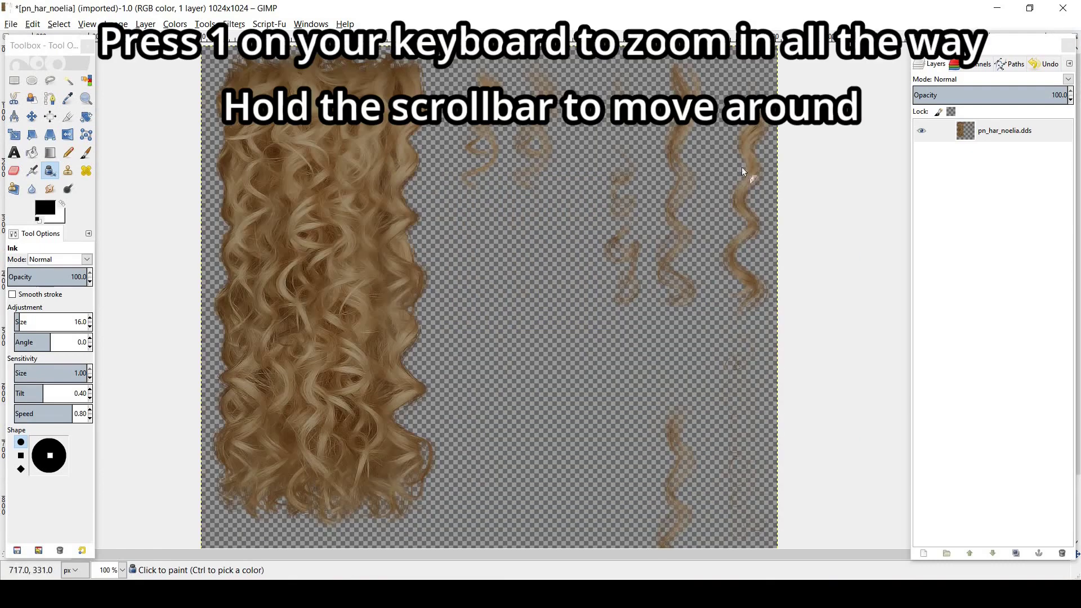
pyautogui.click(969, 64)
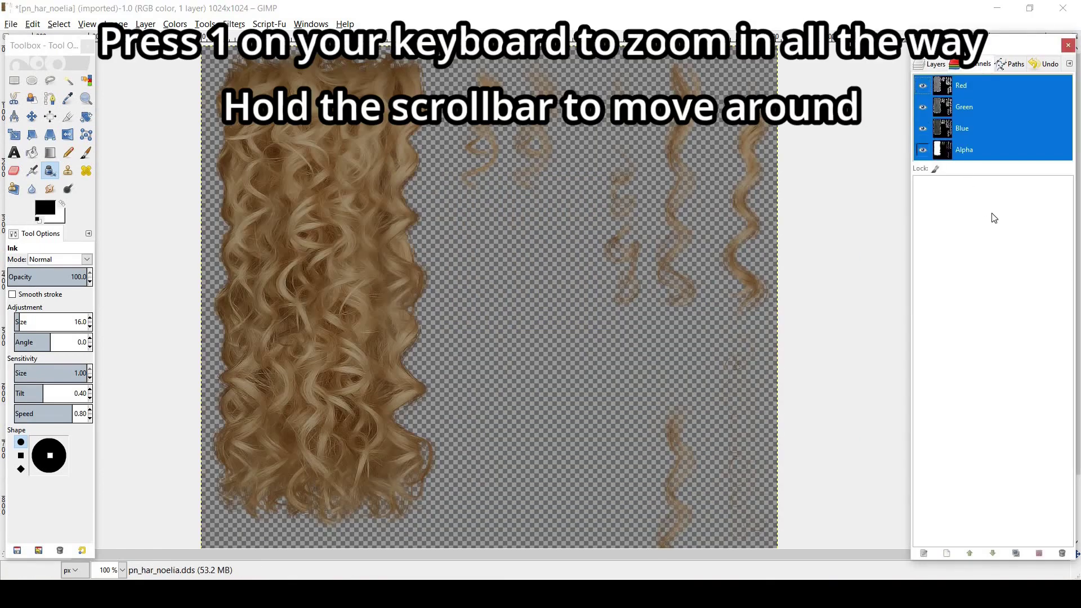
pyautogui.rightClick(952, 149)
pyautogui.click(969, 217)
pyautogui.click(985, 193)
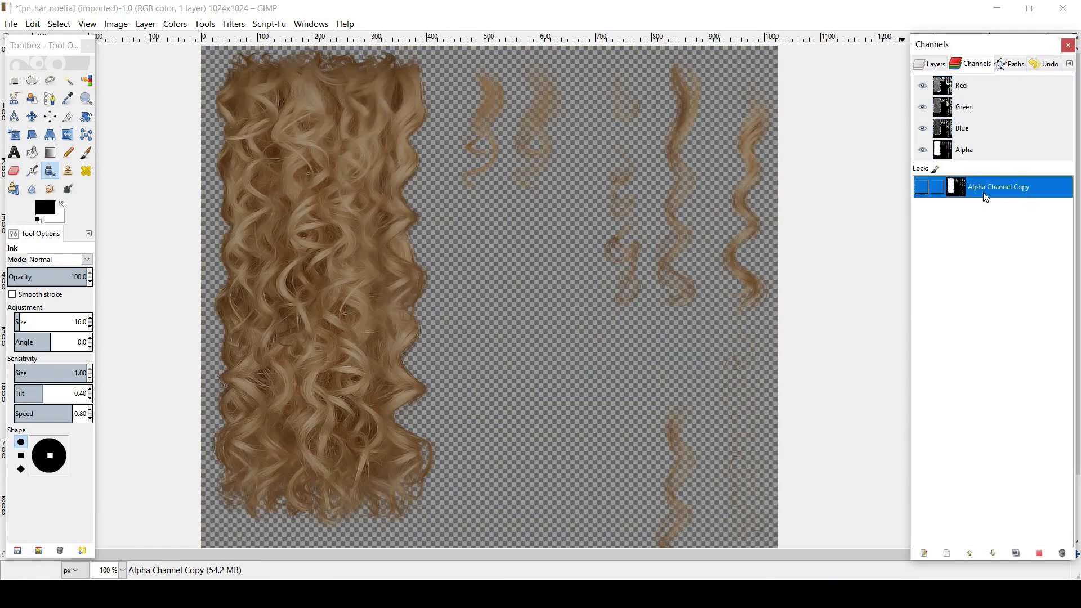
# - Paste the copied alpha channel as a new layer above the pn_har_noelia.dds layer
pyautogui.click(935, 64)
pyautogui.click(984, 134)
pyautogui.hotkey('ctrl', 'v')
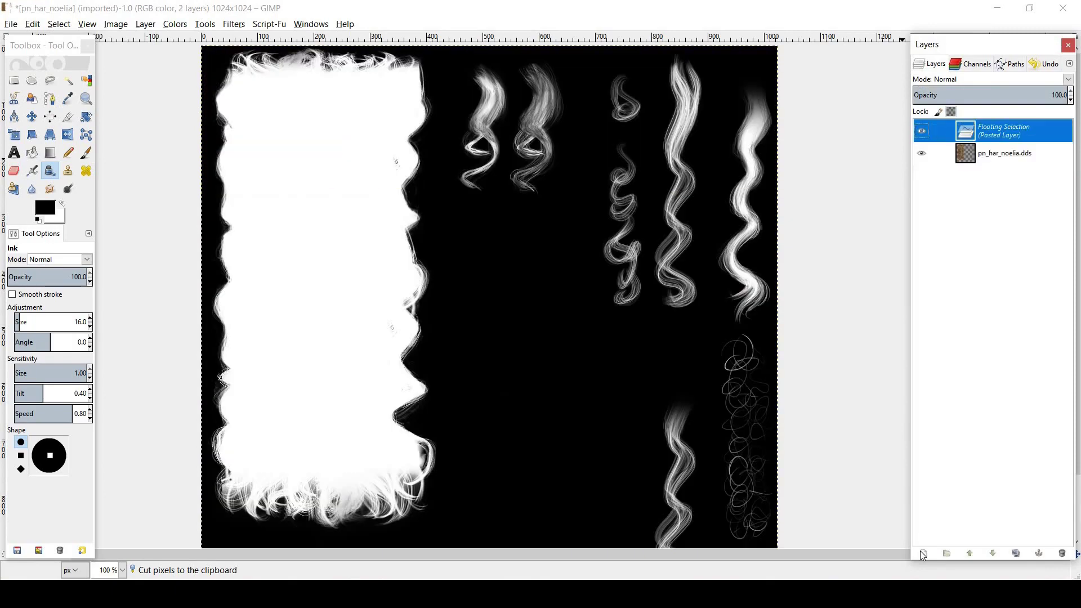
pyautogui.hotkey('shift', 'ctrl', 'n')
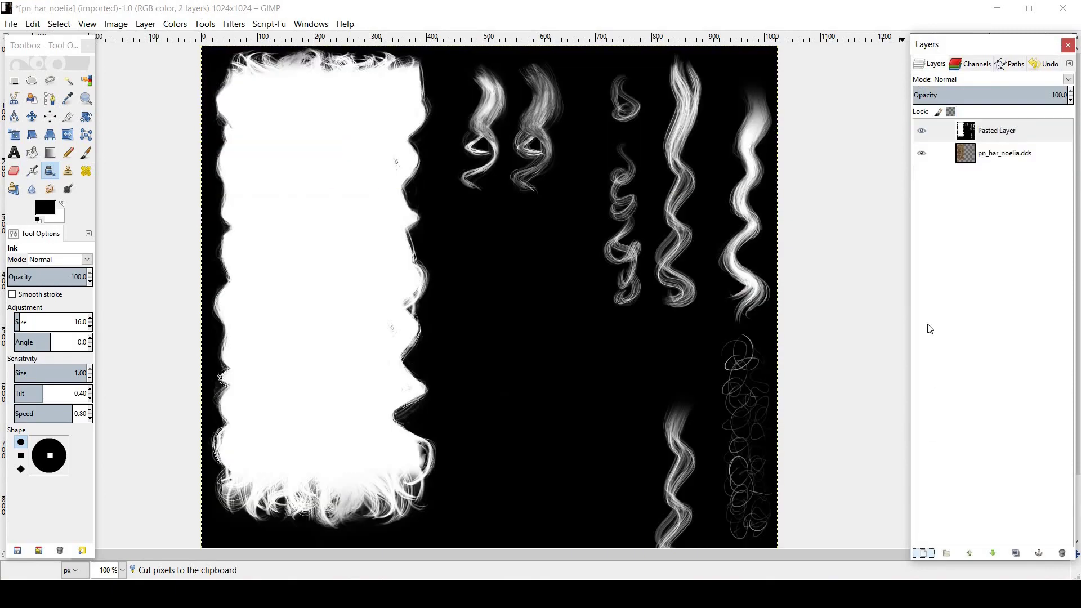
# - Cut the pn_har_noelia.dds layer out of the image and create a new image from the clipboard
pyautogui.click(975, 163)
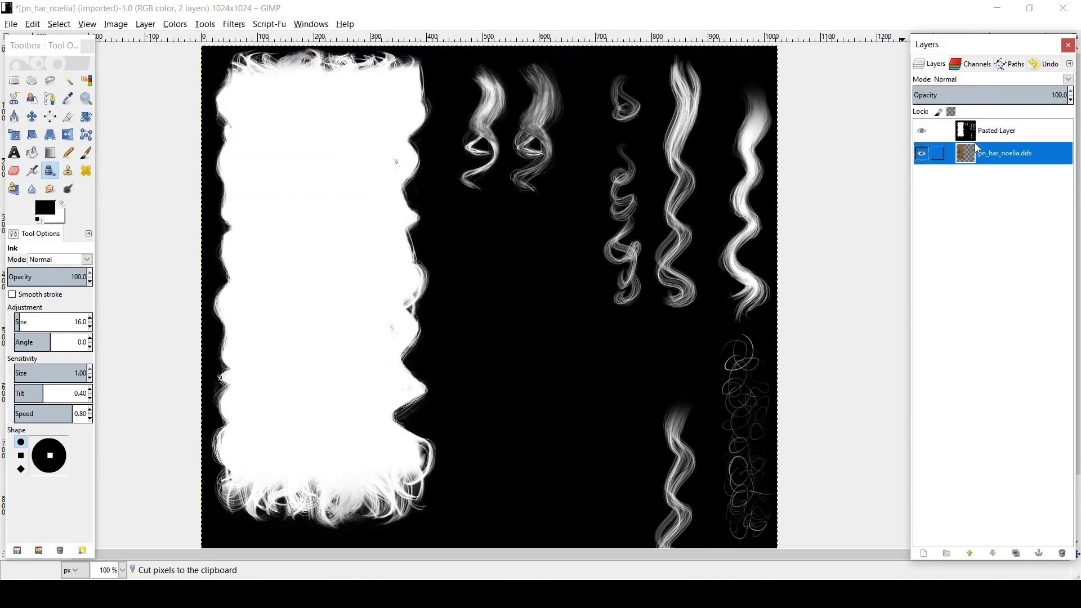
pyautogui.hotkey('ctrl', 'x')
pyautogui.click(11, 23)
pyautogui.moveTo(33, 54)
pyautogui.click(219, 55)
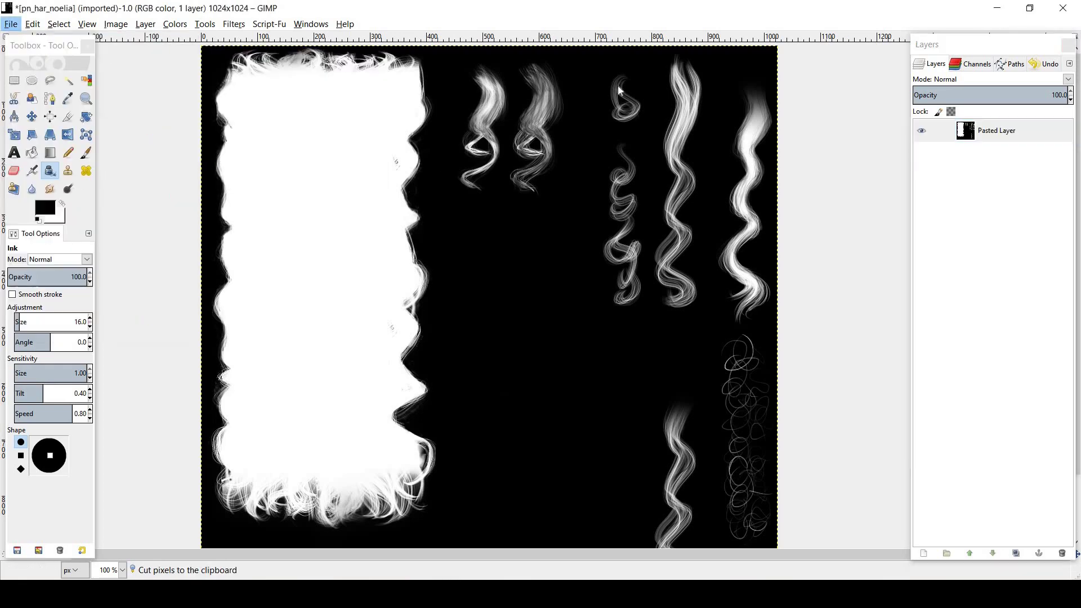
pyautogui.click(693, 84)
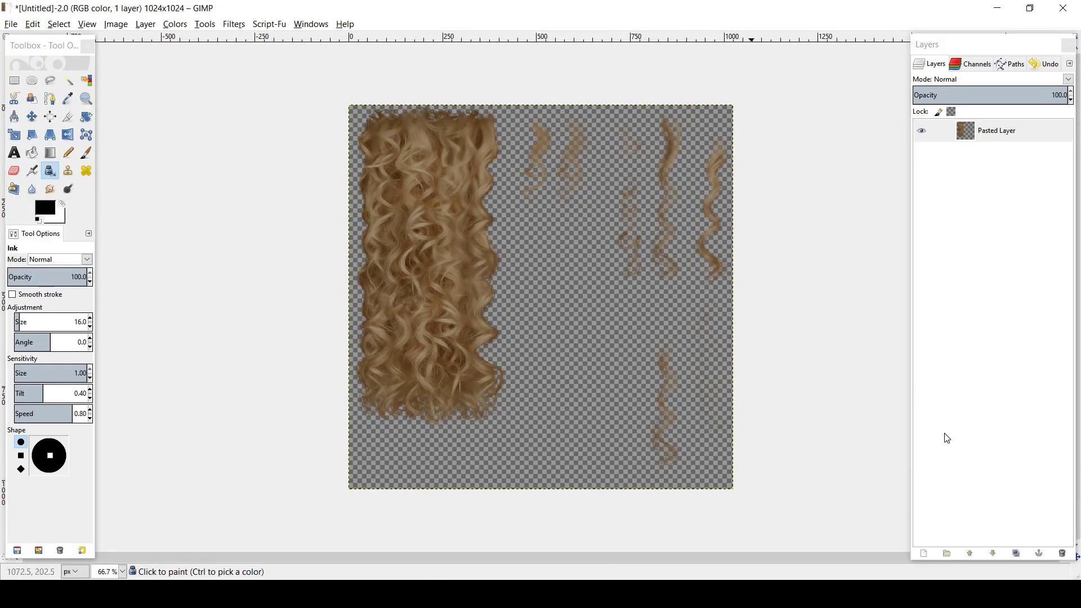
# - Duplicate the pasted hair layer and fill the original layer beneath the copy with black
pyautogui.click(1016, 554)
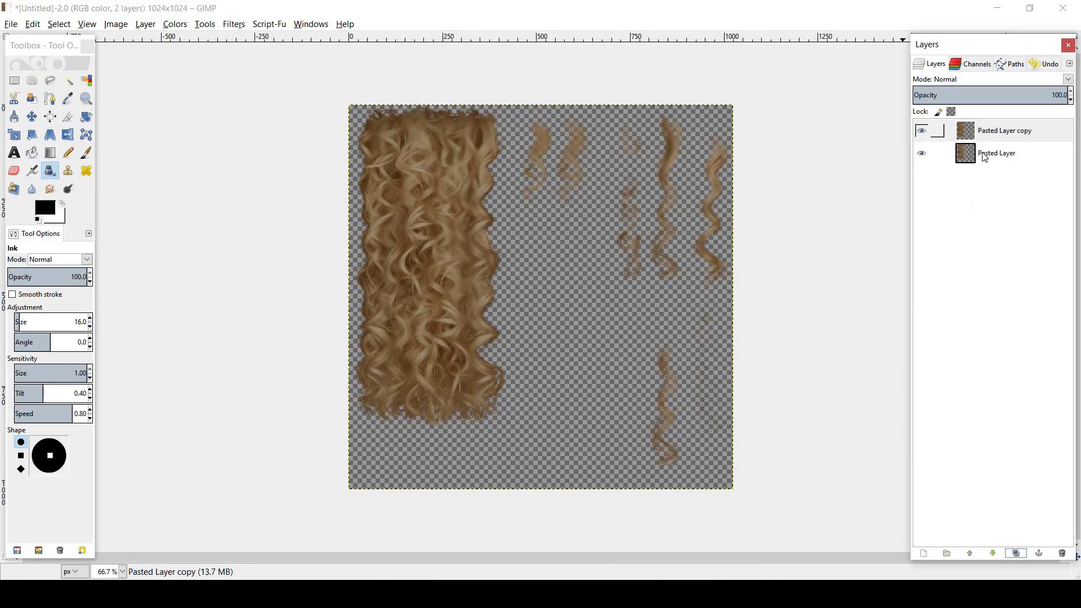
pyautogui.click(986, 159)
pyautogui.hotkey('shift', 'b')
pyautogui.click(727, 200)
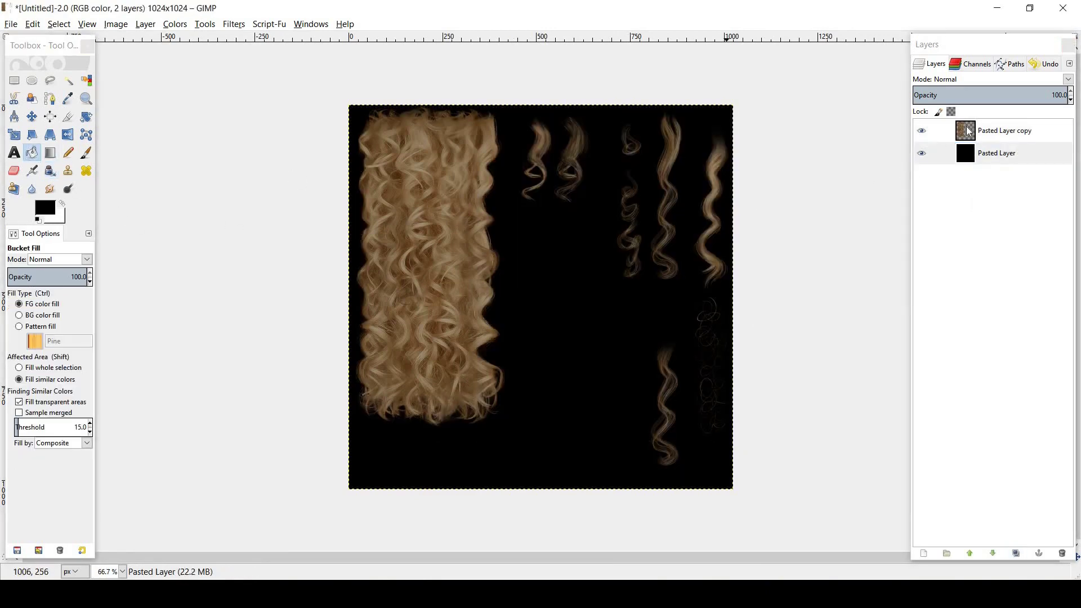
# - Desaturate the Pasted Layer copy hair layer using the Lightness shade of gray
pyautogui.click(970, 132)
pyautogui.click(175, 24)
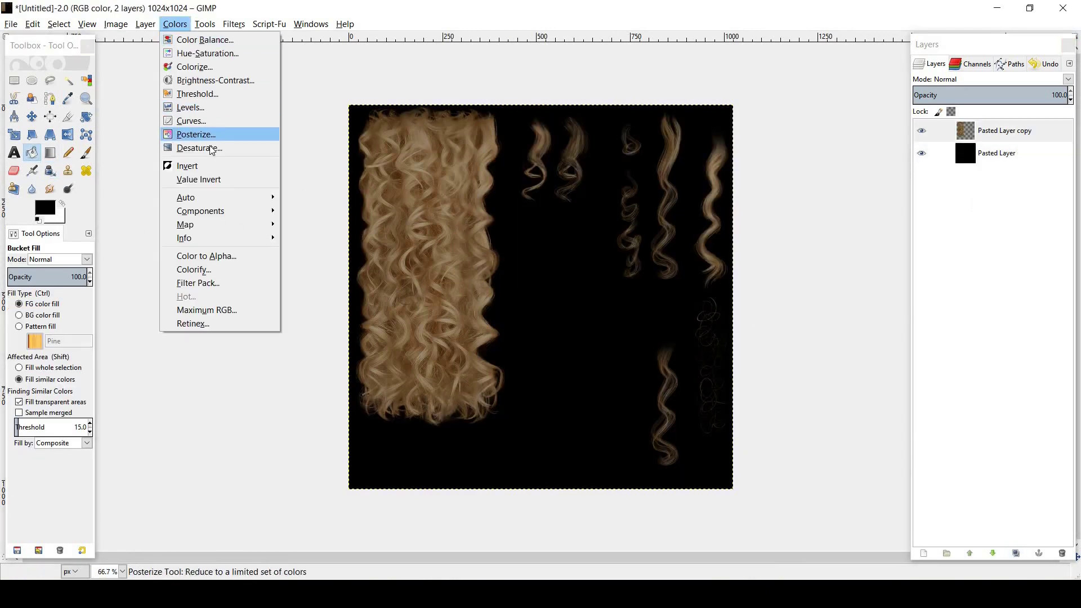
pyautogui.click(212, 148)
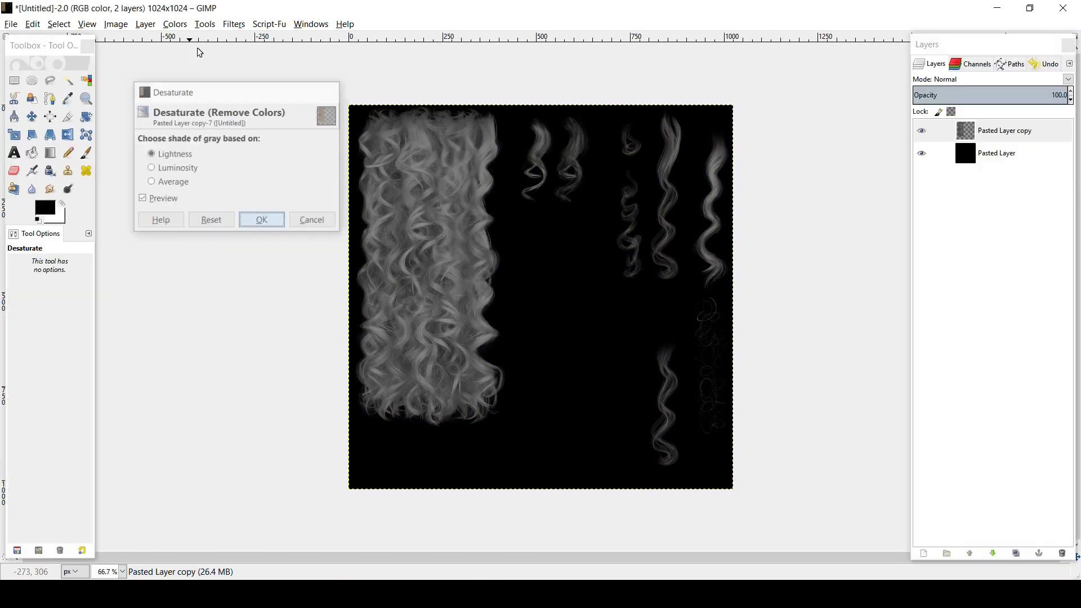
pyautogui.press('Return')
# - Increase the contrast of the desaturated hair layer with Brightness-Contrast
pyautogui.click(175, 24)
pyautogui.click(208, 77)
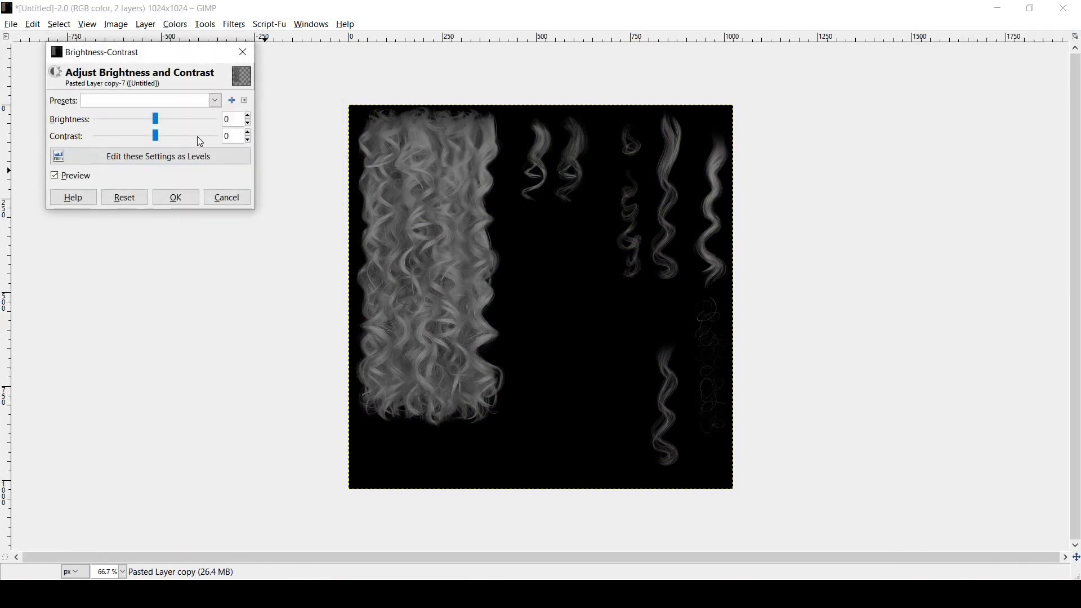
pyautogui.click(198, 137)
pyautogui.click(175, 197)
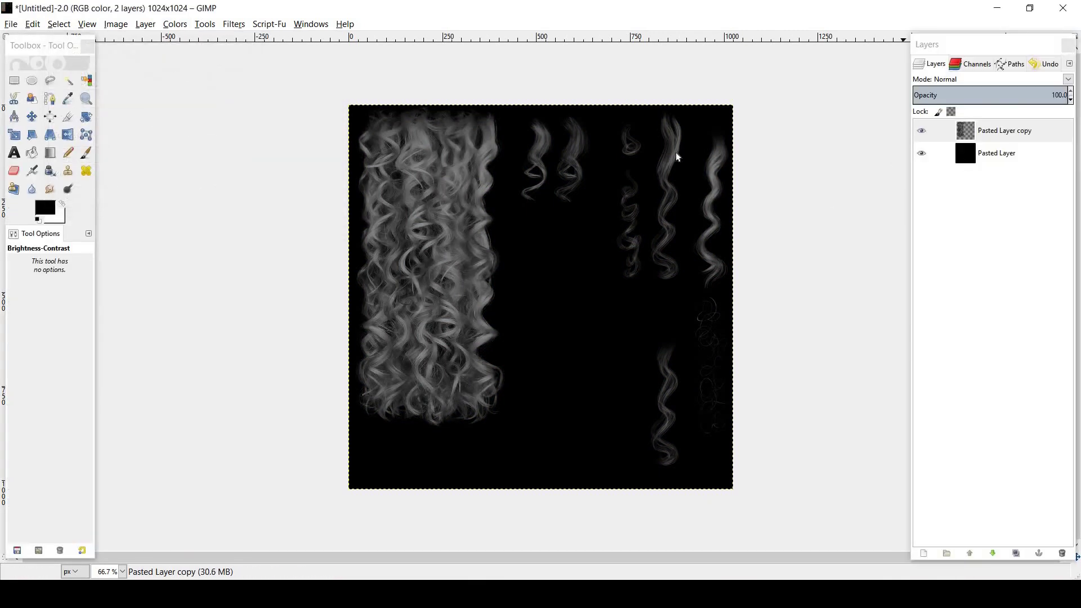
# - Brighten the black layer beneath the hair to dark gray and merge both visible layers into one
pyautogui.click(996, 154)
pyautogui.click(175, 24)
pyautogui.click(200, 80)
pyautogui.click(198, 122)
pyautogui.click(198, 122)
pyautogui.click(198, 122)
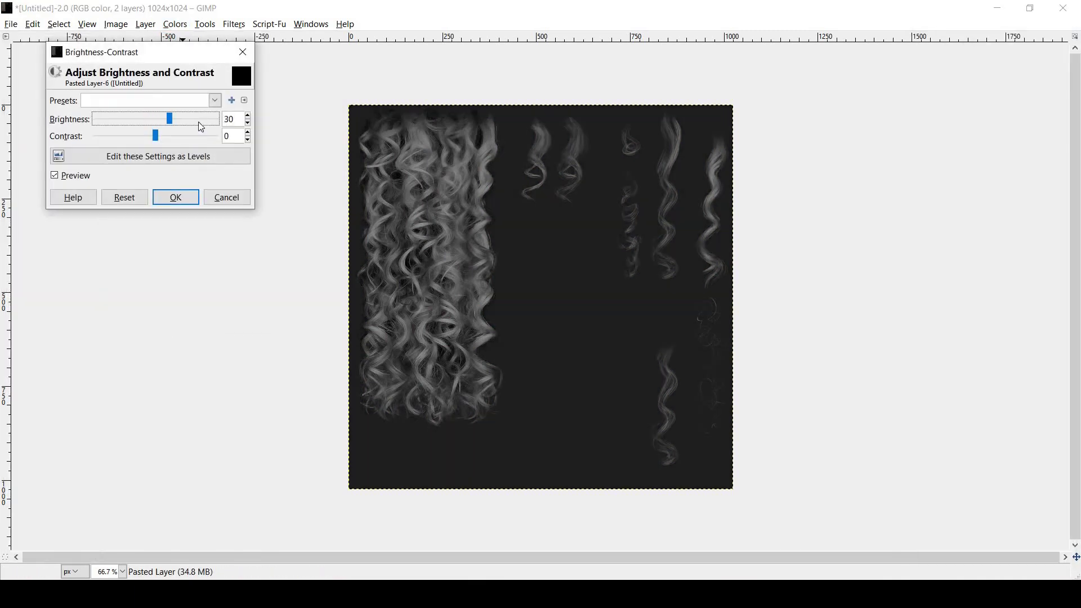
pyautogui.click(179, 199)
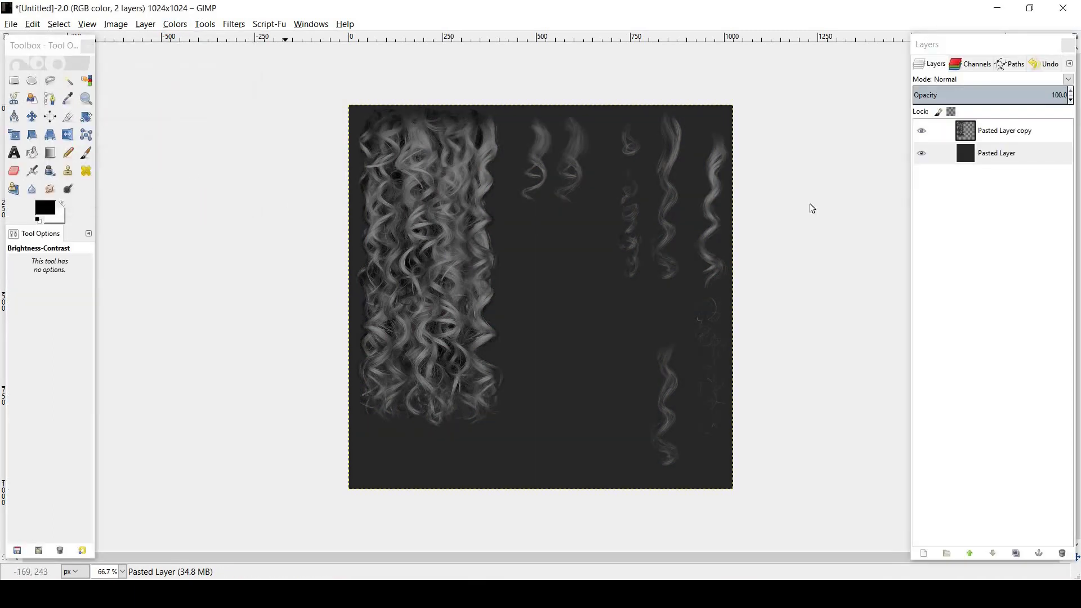
pyautogui.click(972, 131)
pyautogui.hotkey('ctrl', 'm')
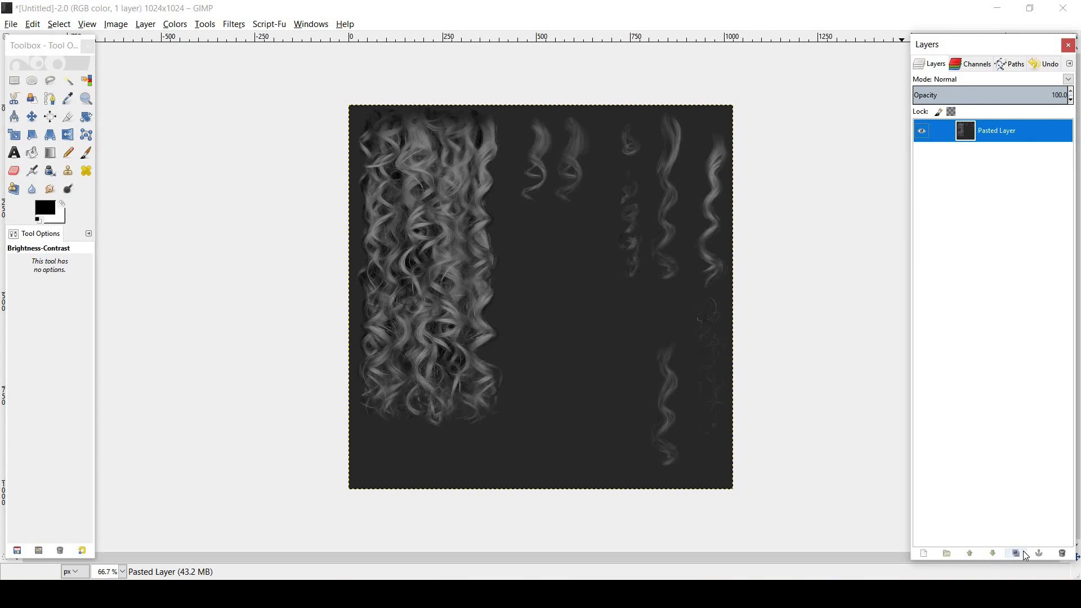
# - Duplicate the merged hair layer and set the copy's brightness to -40
pyautogui.click(1025, 554)
pyautogui.click(175, 25)
pyautogui.click(208, 79)
pyautogui.click(135, 120)
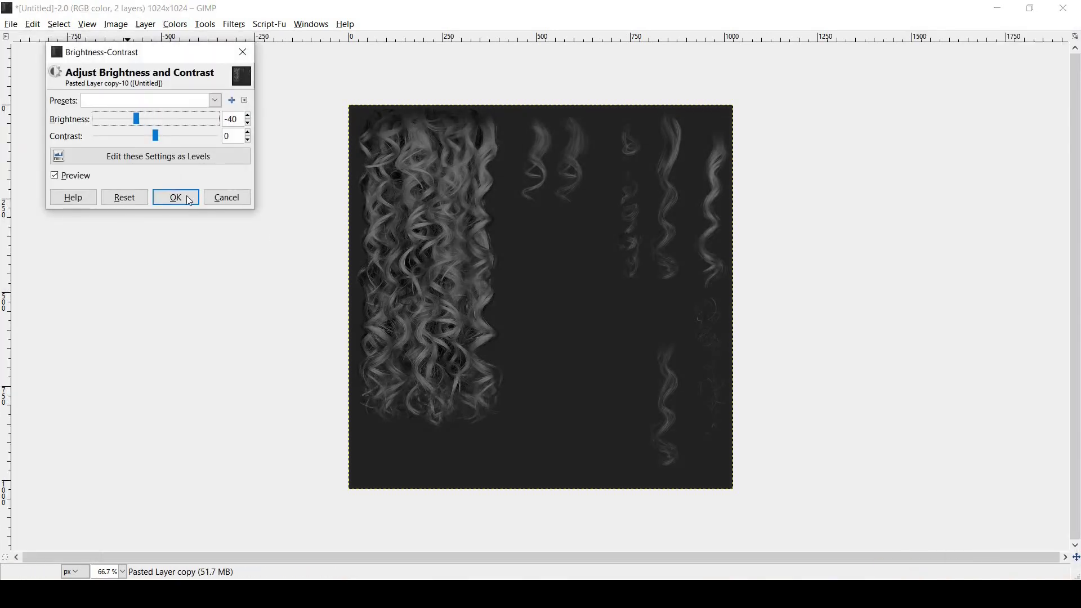
pyautogui.click(186, 197)
# - Cut the darkened layer copy out of the image and create a new image from the clipboard
pyautogui.click(957, 132)
pyautogui.hotkey('ctrl', 'x')
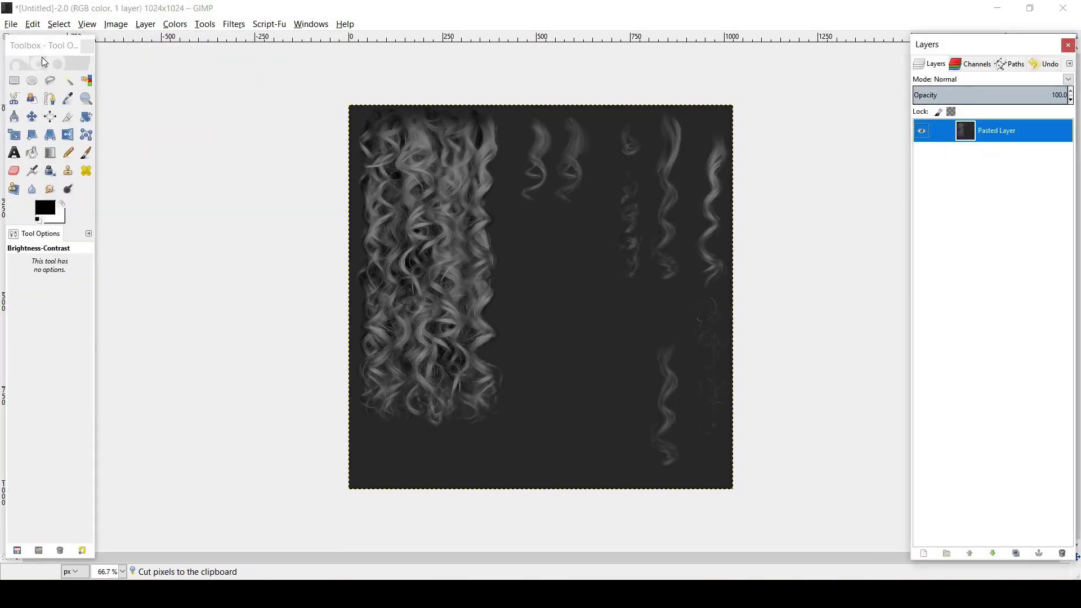
pyautogui.click(11, 24)
pyautogui.moveTo(31, 51)
pyautogui.click(232, 53)
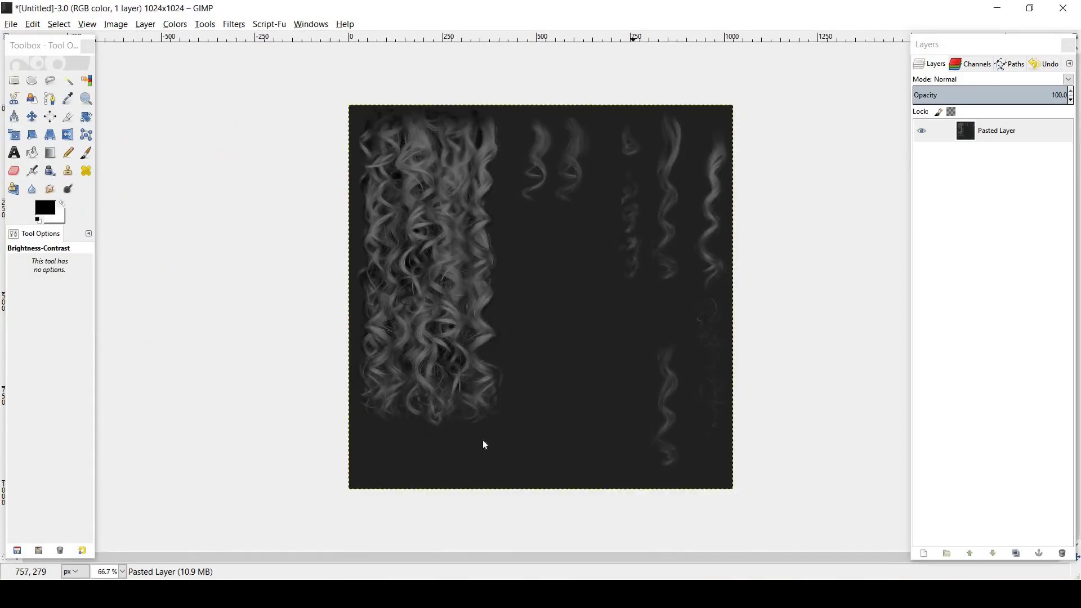
# - Copy the black-and-white alpha layer from the pn_har_noelia image and paste it as a new layer in the darkened hair image
pyautogui.click(364, 591)
pyautogui.click(212, 538)
pyautogui.hotkey('ctrl', 'c')
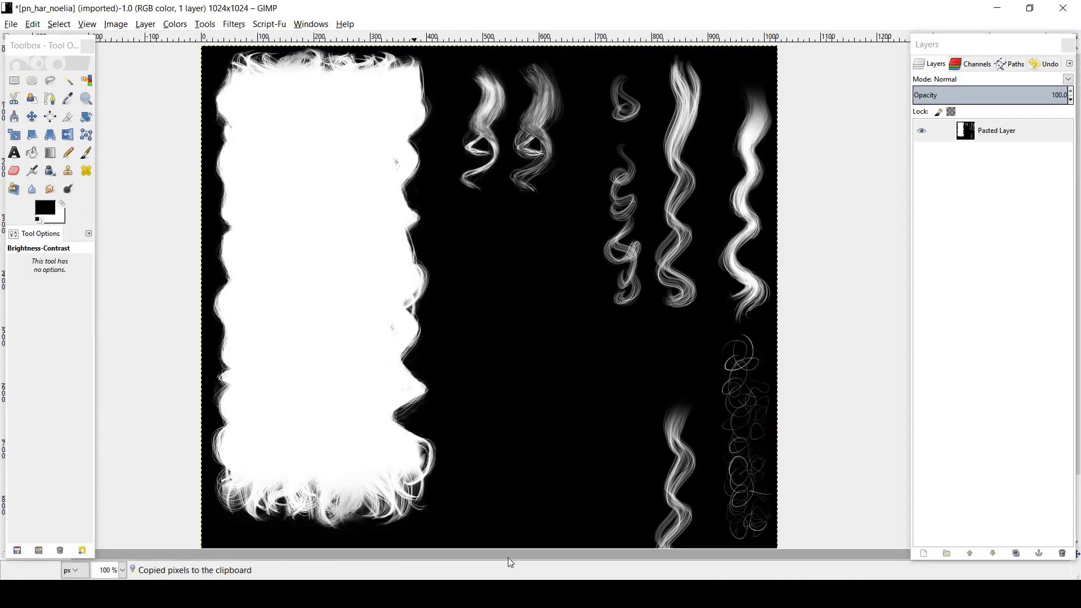
pyautogui.click(508, 562)
pyautogui.hotkey('ctrl', 'v')
pyautogui.click(922, 553)
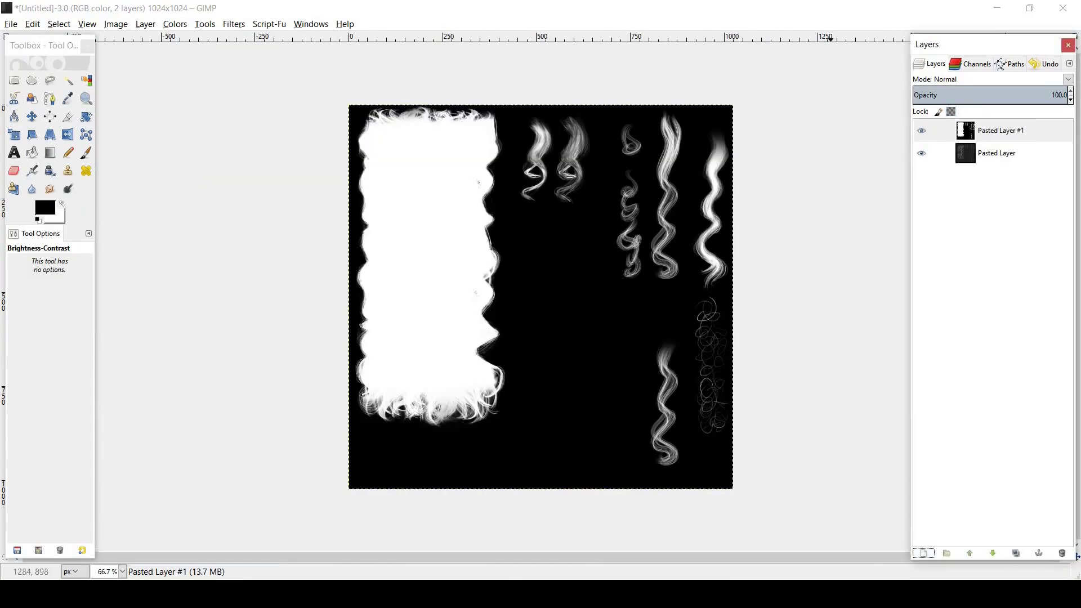
# - Copy the lighter merged hair layer from its image and paste it as a new layer above the alpha layer
pyautogui.click(363, 540)
pyautogui.click(1026, 138)
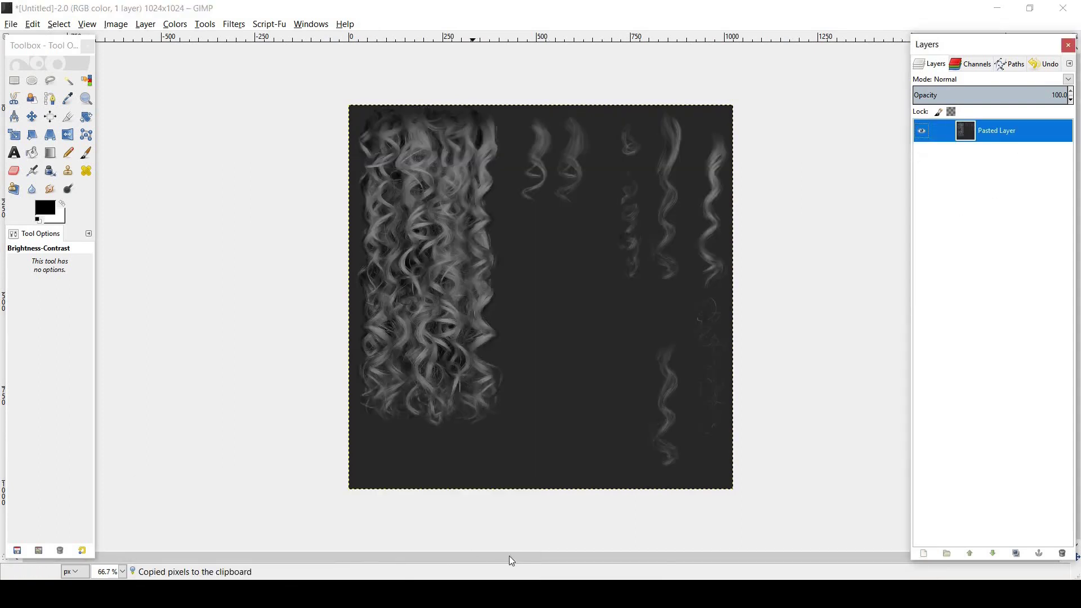
pyautogui.moveTo(360, 595)
pyautogui.click(560, 531)
pyautogui.hotkey('ctrl', 'v')
pyautogui.click(924, 554)
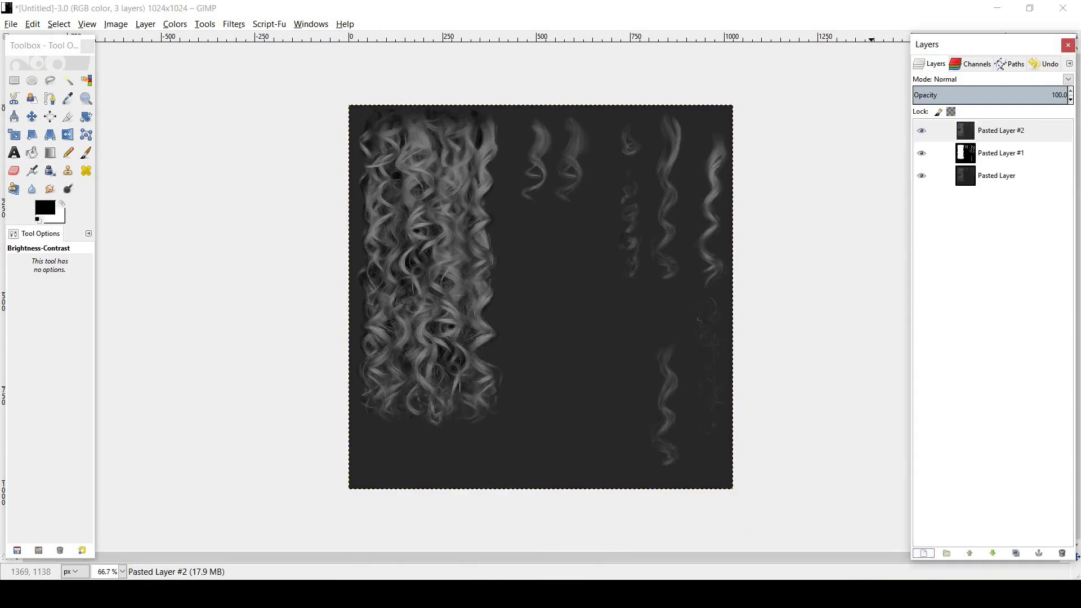
# - Generate a normal map from the lighter hair image with a scale of 10
pyautogui.moveTo(360, 596)
pyautogui.click(363, 541)
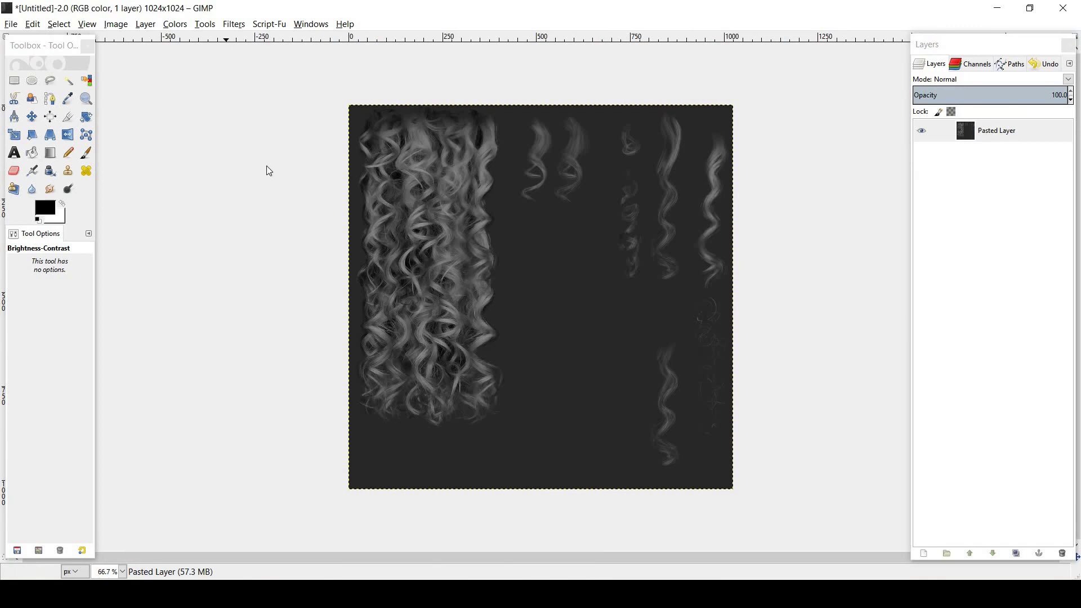
pyautogui.click(234, 24)
pyautogui.moveTo(307, 222)
pyautogui.click(445, 301)
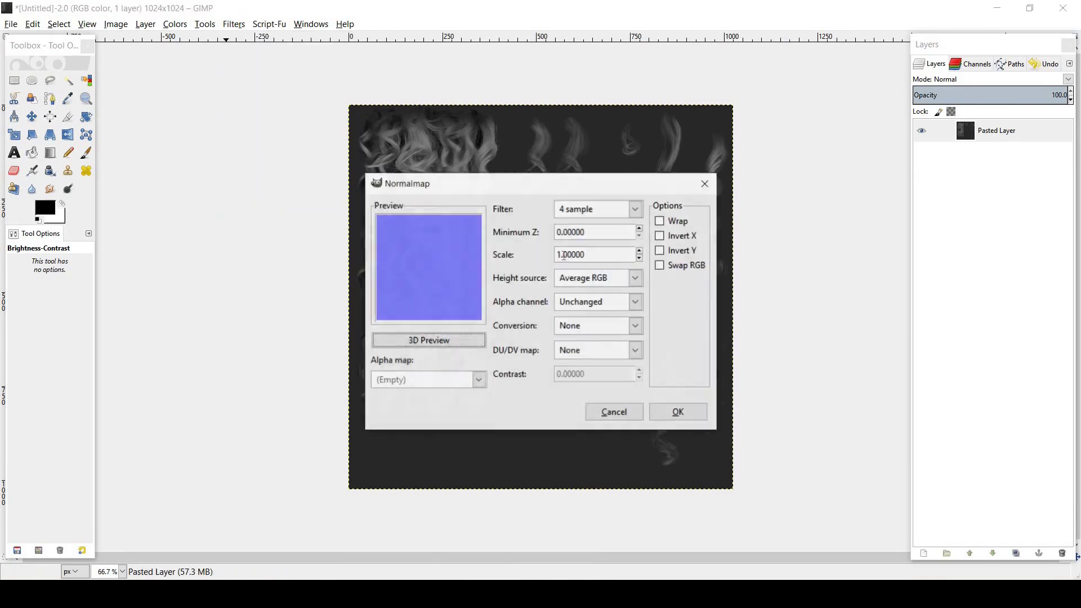
pyautogui.click(562, 255)
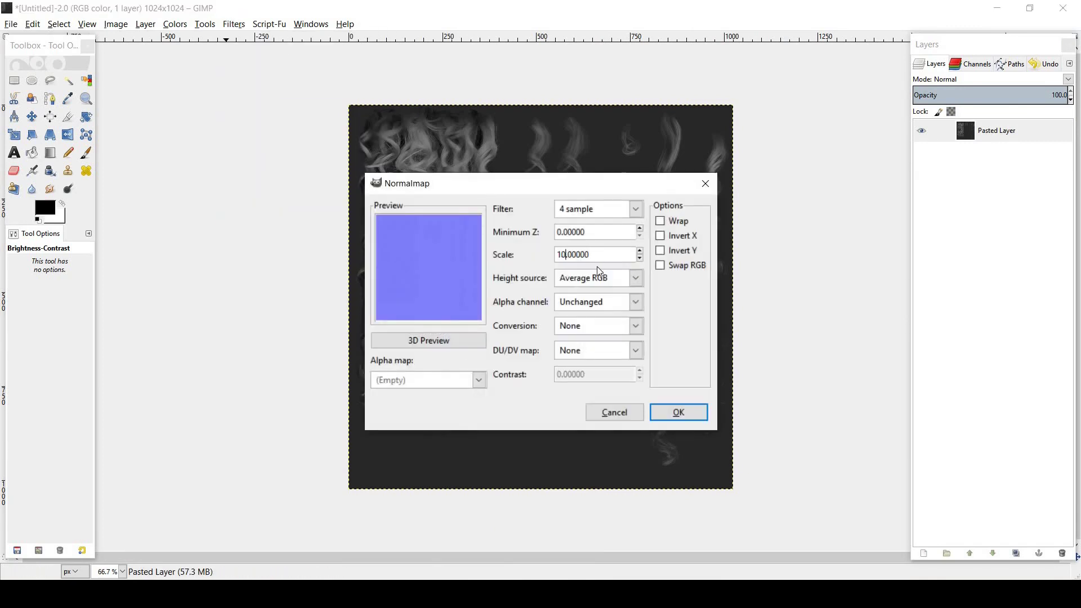
pyautogui.click(681, 414)
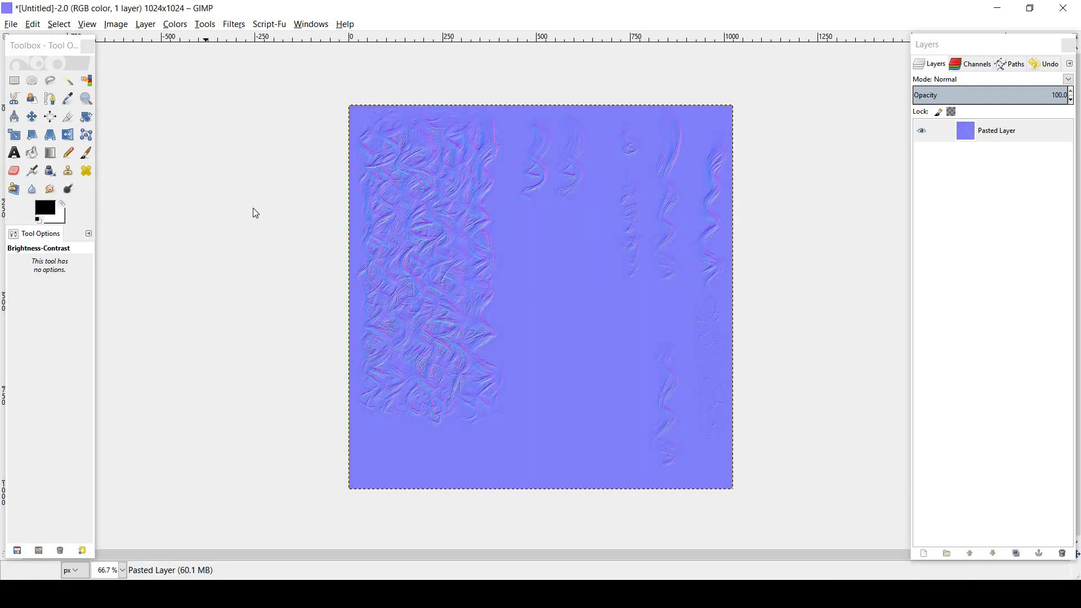
# - Decompose the normal map into separate red, green and blue layers
pyautogui.press('Tab')
pyautogui.hotkey('alt', 'c')
pyautogui.click(319, 236)
pyautogui.click(548, 354)
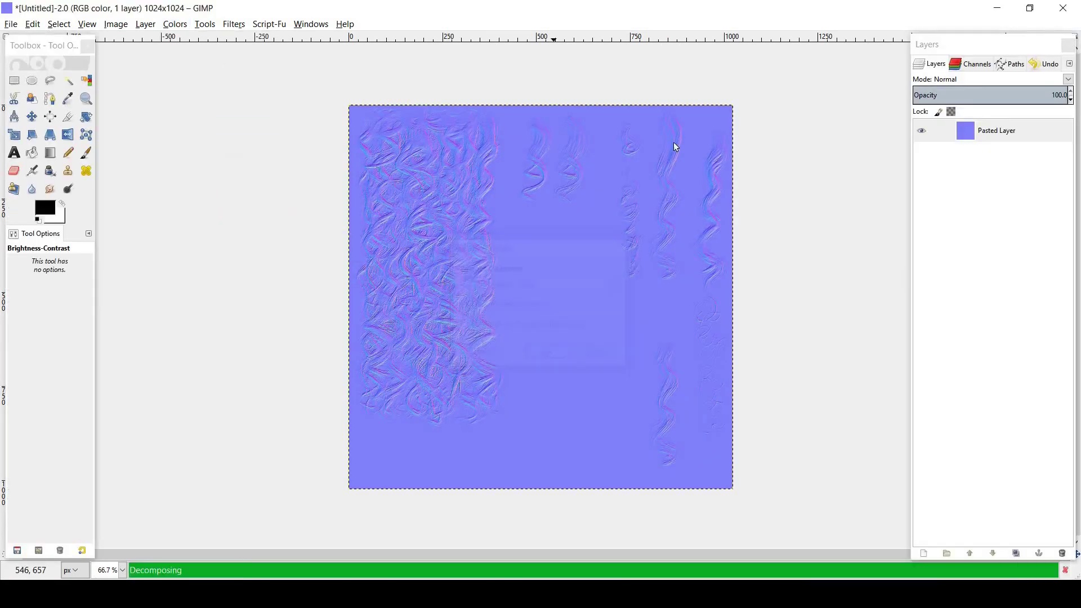
pyautogui.click(694, 83)
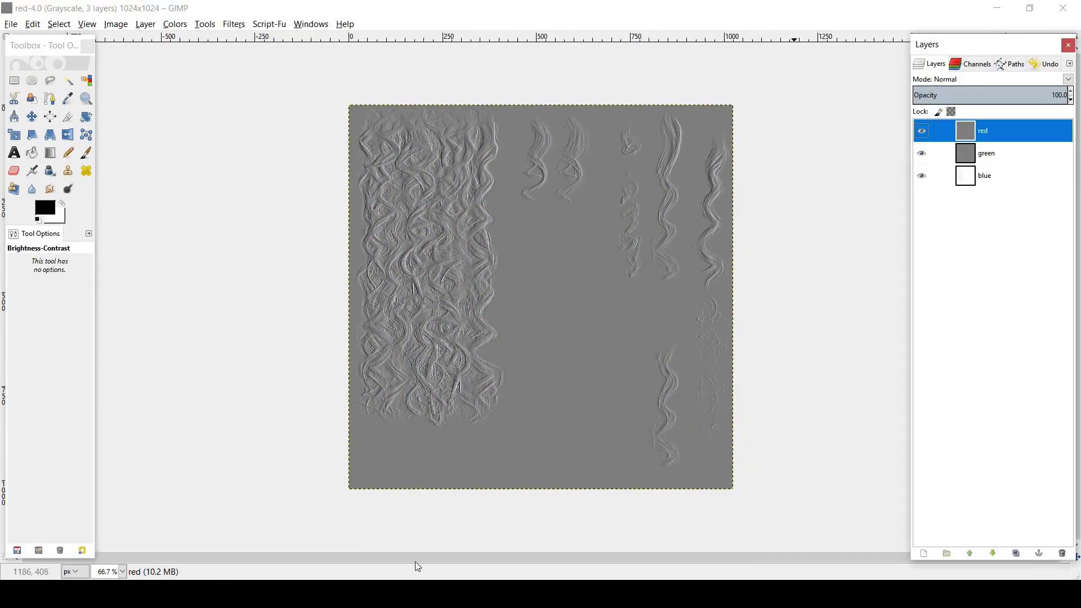
# - Copy the decomposed red layer and paste it as the top layer of the stacked hair image
pyautogui.hotkey('ctrl', 'c')
pyautogui.moveTo(364, 594)
pyautogui.click(439, 534)
pyautogui.hotkey('ctrl', 'v')
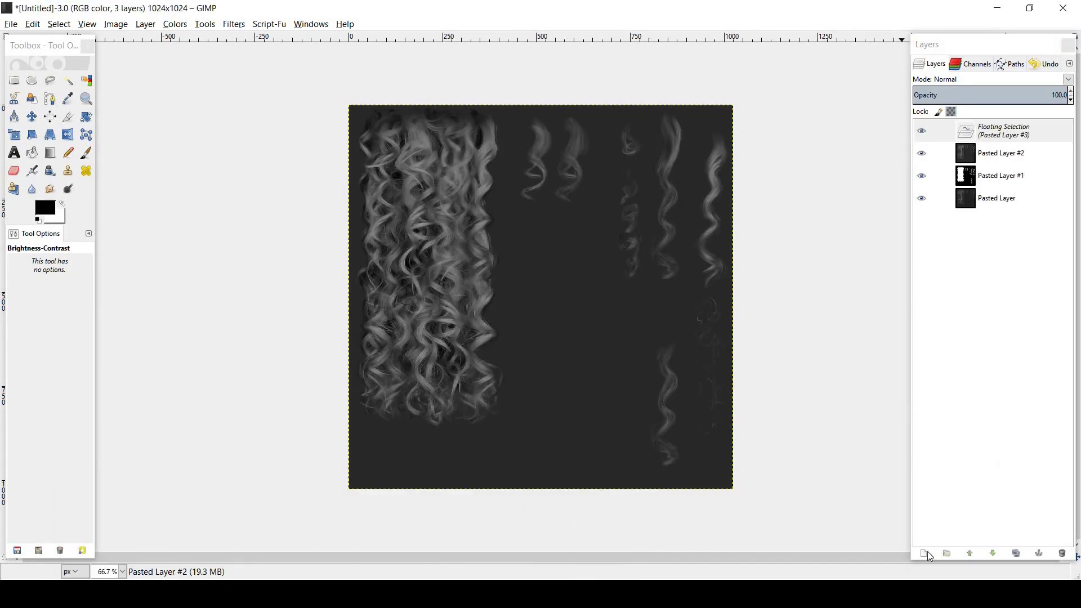
pyautogui.hotkey('shift', 'ctrl', 'n')
# - Check the four stacked layers one by one from the lowest up and convert the image to grayscale
pyautogui.keyDown('shift'); pyautogui.click(922, 198); pyautogui.keyUp('shift')
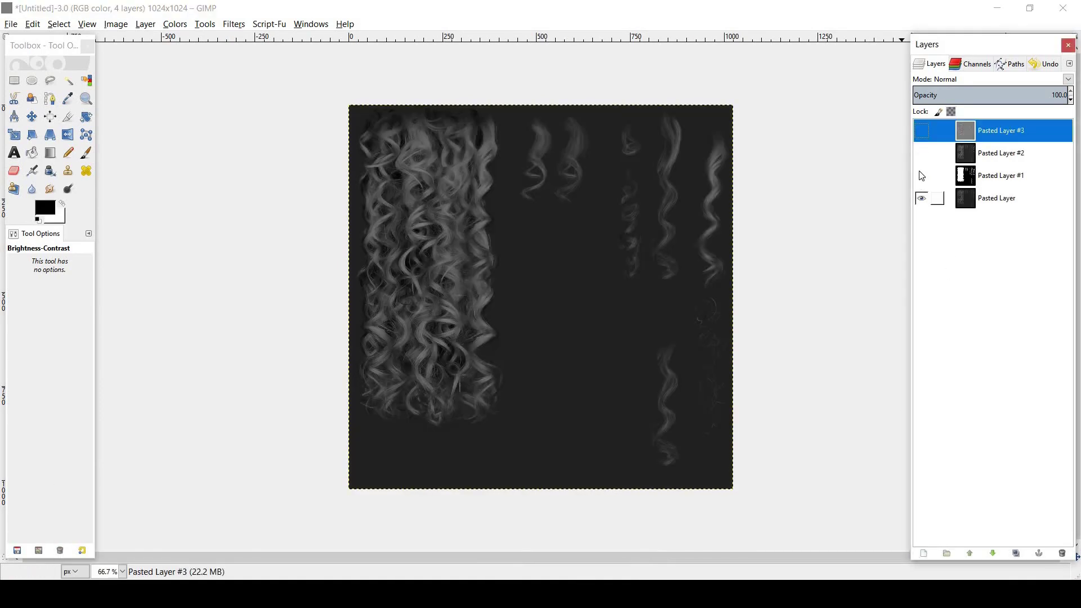
pyautogui.click(922, 176)
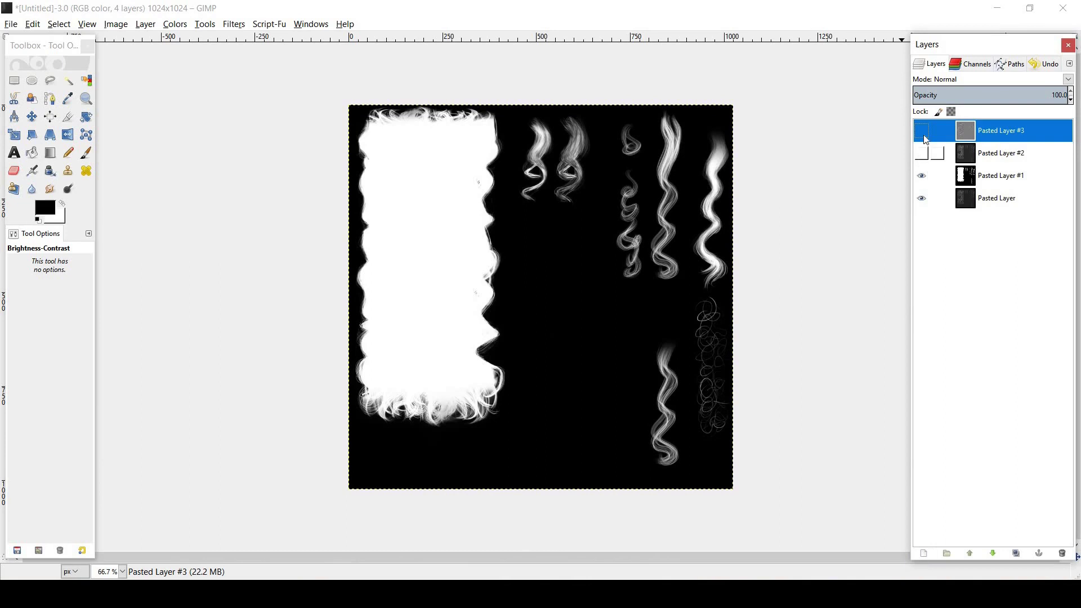
pyautogui.click(922, 153)
pyautogui.click(923, 131)
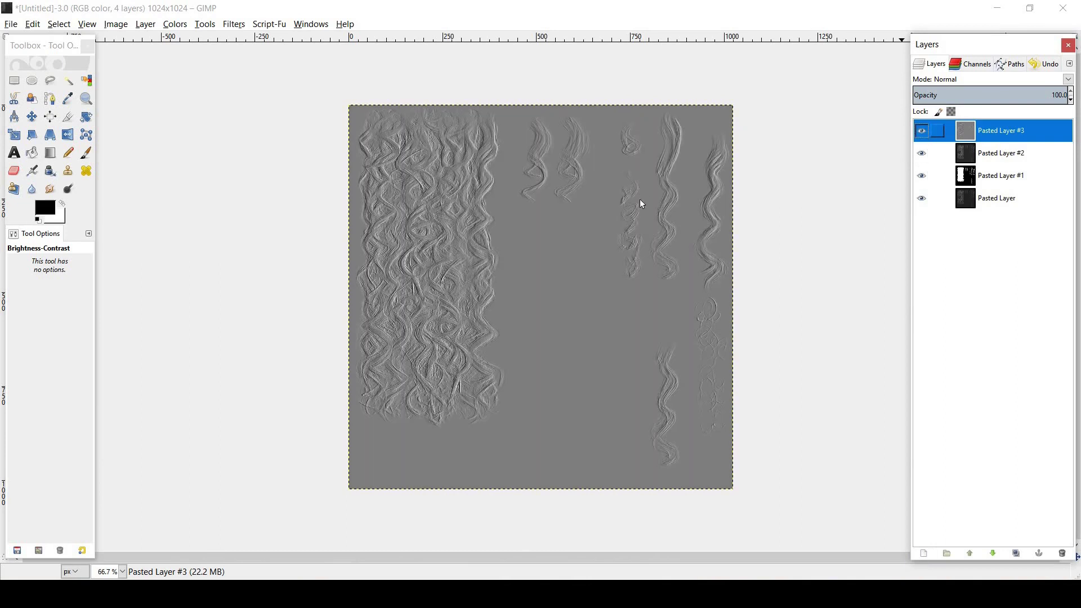
pyautogui.click(116, 24)
pyautogui.moveTo(259, 54)
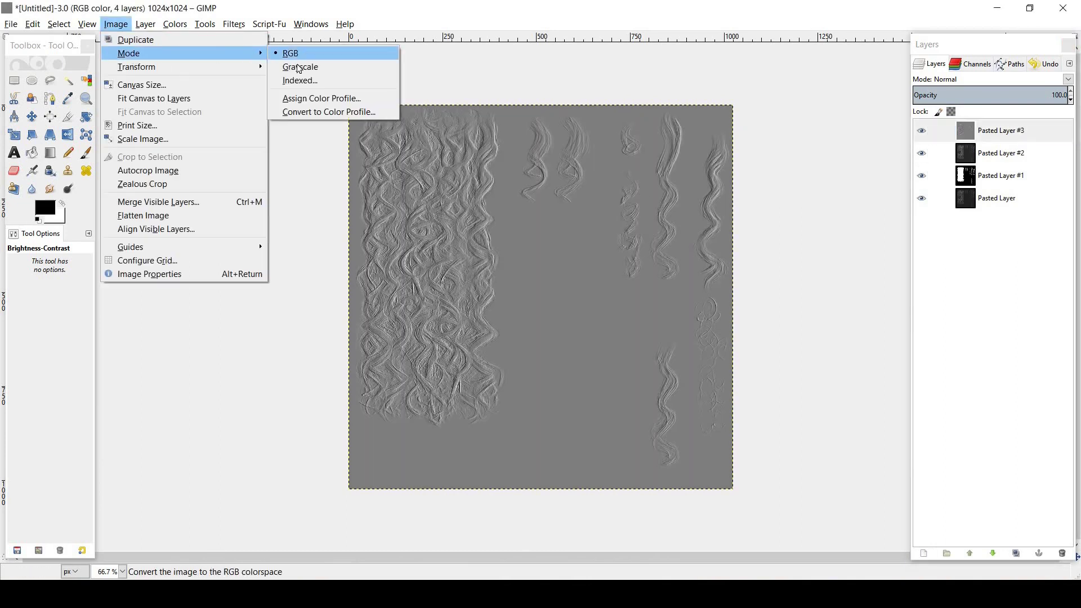
pyautogui.click(299, 68)
# - Compose an RGBA image with Pasted Layer #3 as red, #2 as green, #1 as blue and Pasted Layer as alpha
pyautogui.click(175, 25)
pyautogui.moveTo(225, 211)
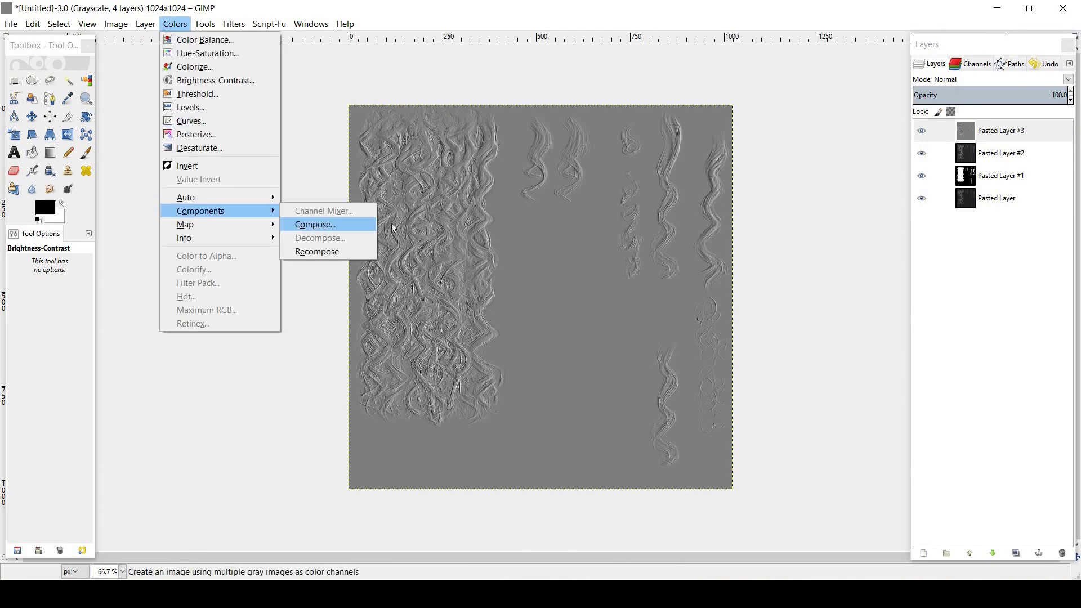
pyautogui.click(374, 226)
pyautogui.click(543, 258)
pyautogui.click(514, 290)
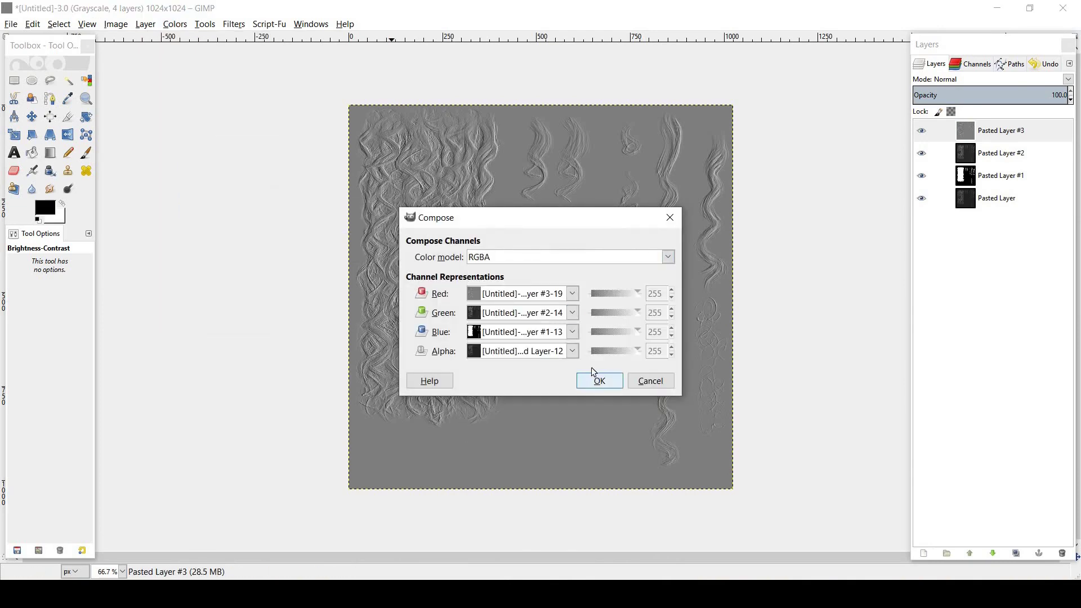
pyautogui.click(597, 381)
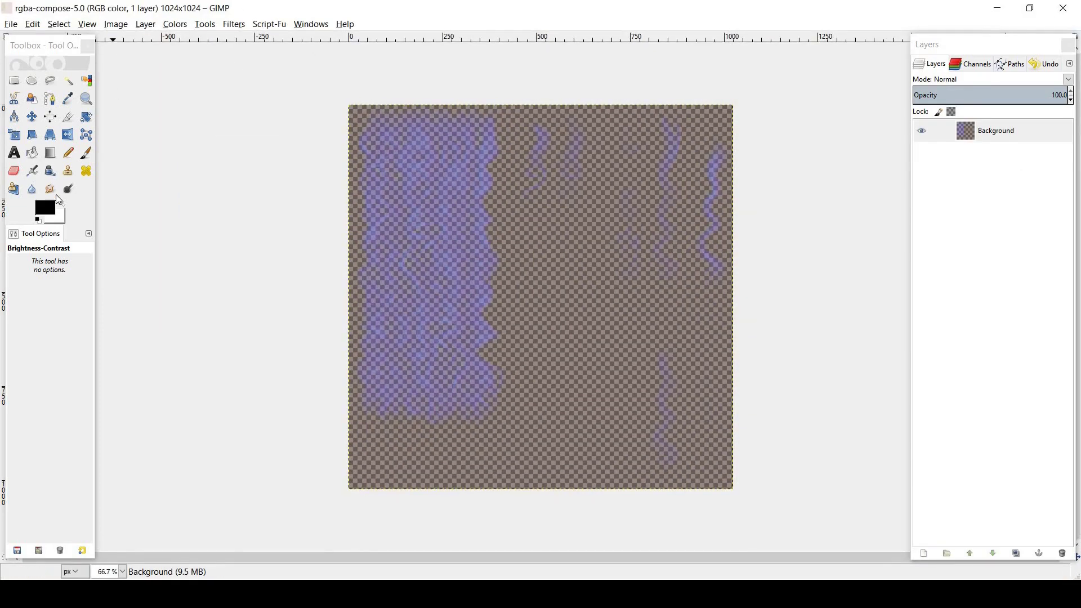
# - Export the composed RGBA image under the name pn_har_noelia.png
pyautogui.click(11, 24)
pyautogui.click(56, 196)
pyautogui.hotkey('ctrl', 'a')
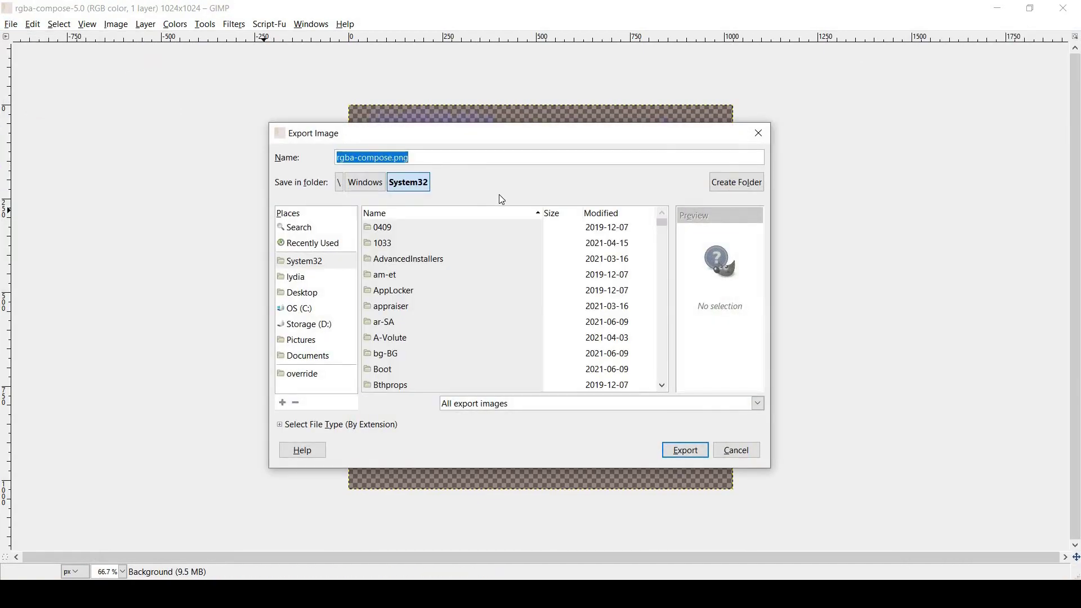
pyautogui.write('pn_har_noelia')
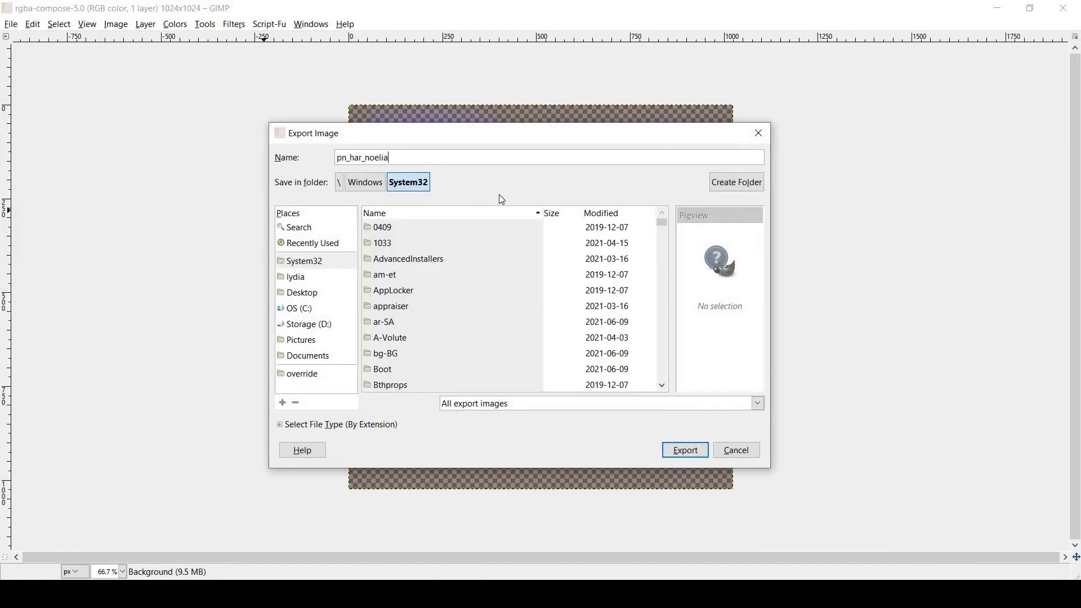
pyautogui.write('.png')
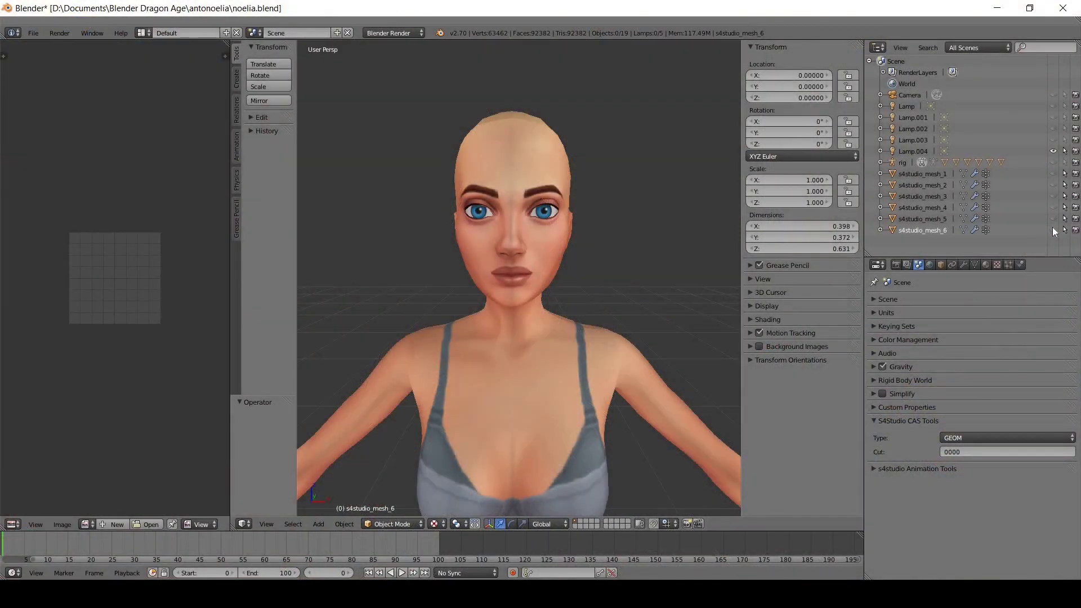
# - In Blender, inspect the hair meshes by toggling their visibility, leaving s4studio_mesh_2 shown and selected
pyautogui.click(1053, 230)
pyautogui.click(1053, 227)
pyautogui.click(1053, 196)
pyautogui.click(1053, 196)
pyautogui.click(1052, 184)
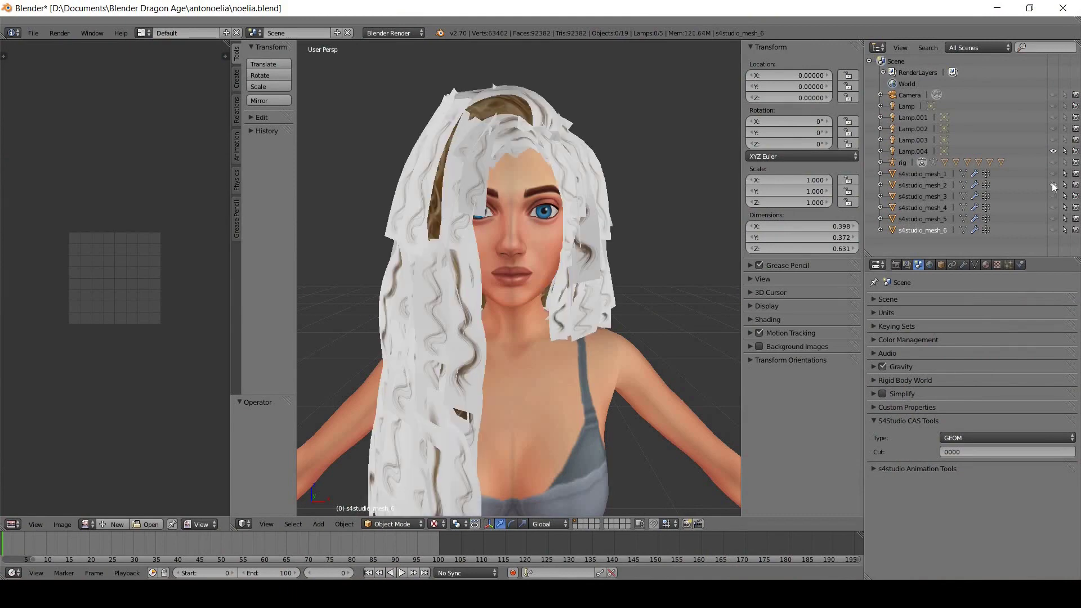
pyautogui.click(1054, 179)
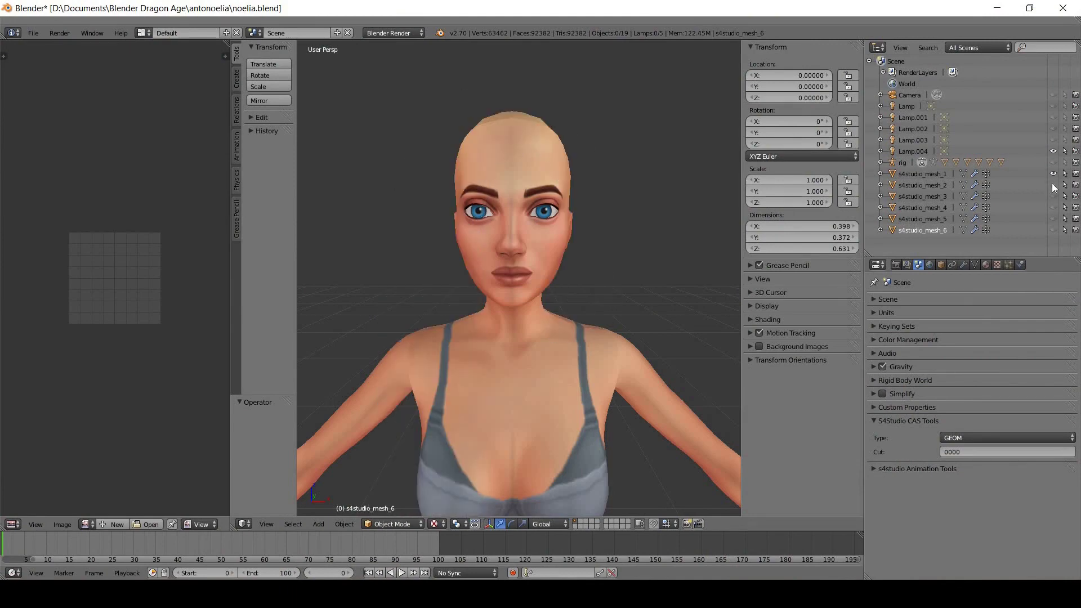
pyautogui.click(1052, 184)
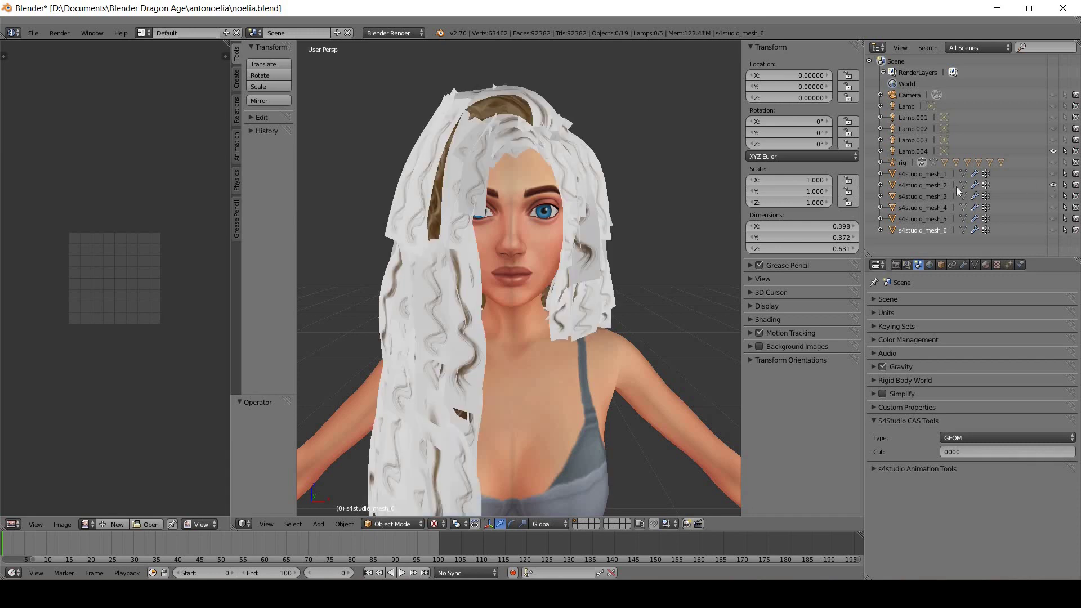
pyautogui.click(913, 188)
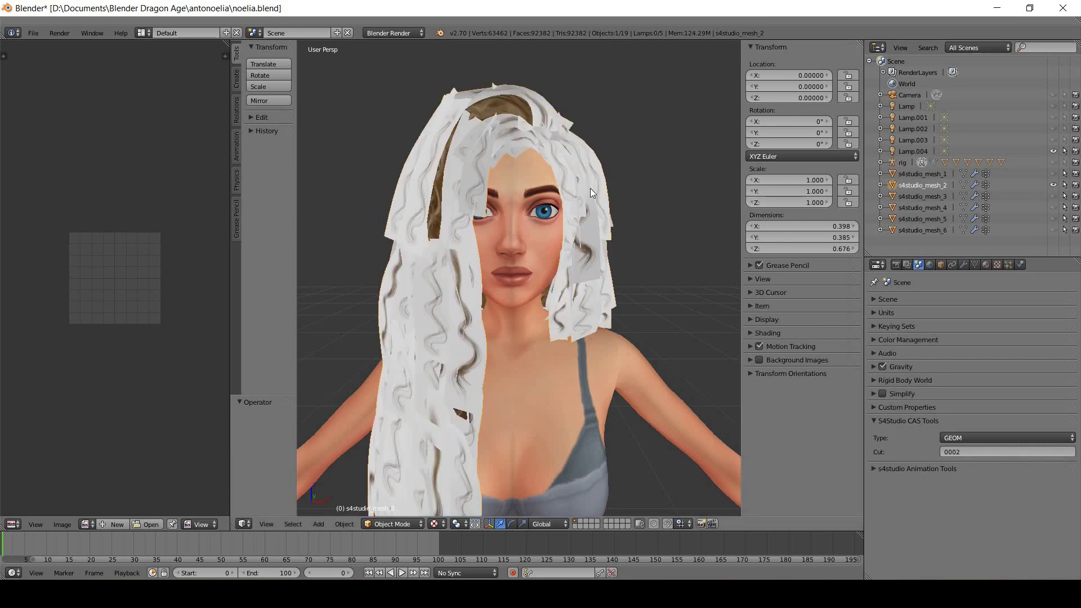
# - Copy the s4studio_mesh_2 hair object, start a new file and delete all of its default objects
pyautogui.hotkey('ctrl', 'c')
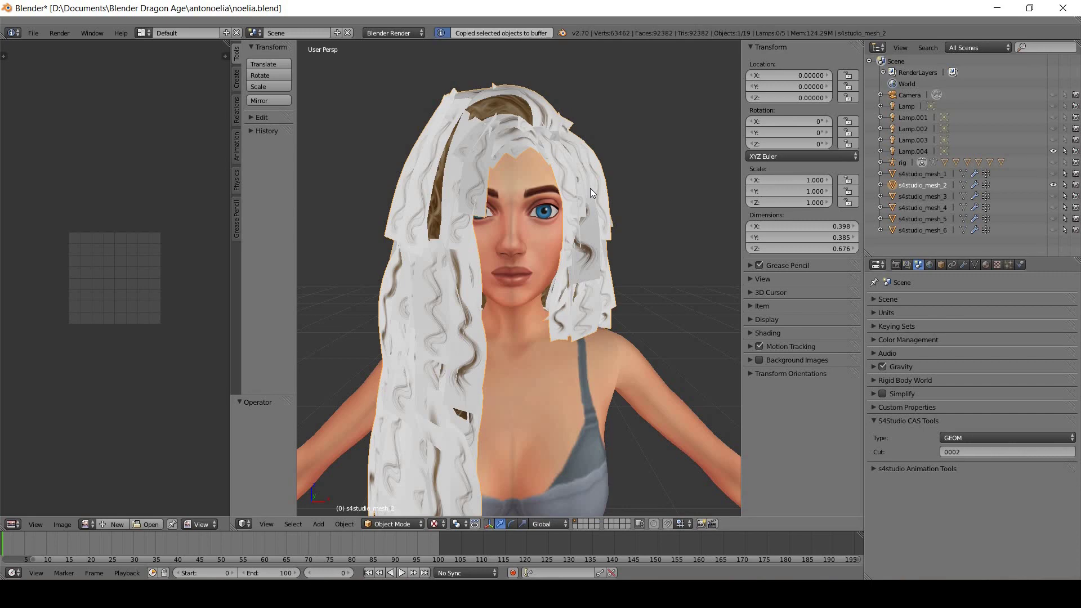
pyautogui.click(35, 33)
pyautogui.click(37, 46)
pyautogui.press('Return')
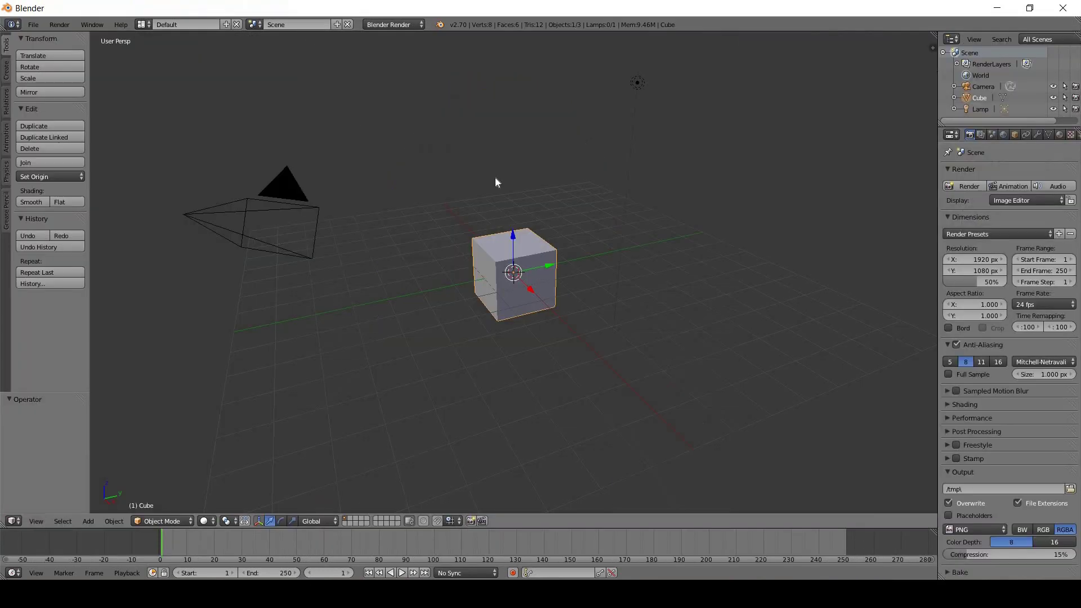
pyautogui.press('a')
pyautogui.press('a')
pyautogui.press('x')
pyautogui.click(495, 177)
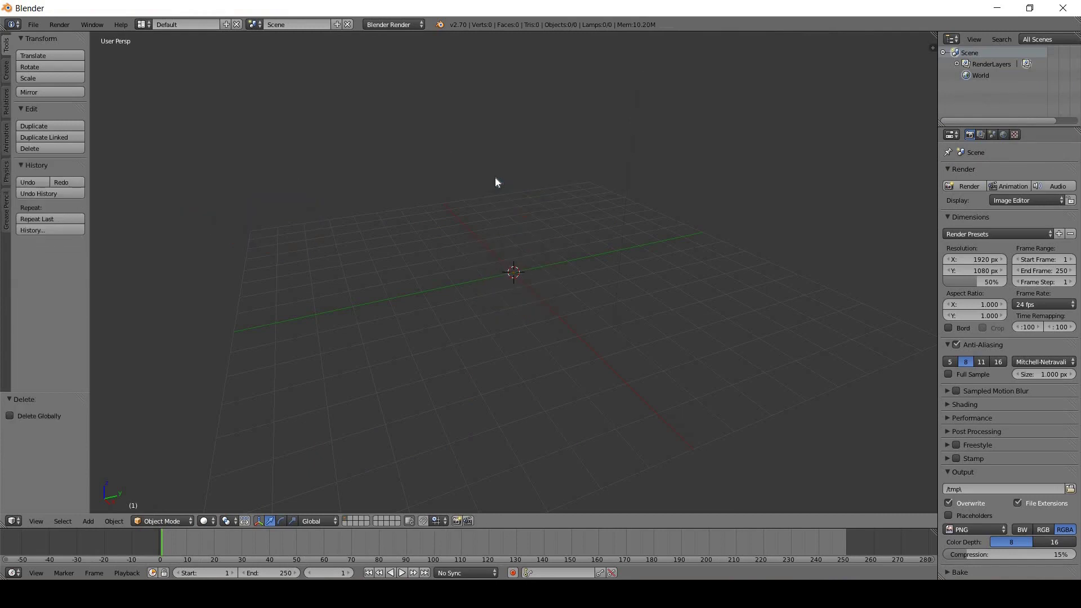
# - Paste the copied hair into the empty scene, select its mesh and export it as noelia.obj
pyautogui.hotkey('ctrl', 'v')
pyautogui.scroll(8, 550, 234)
pyautogui.keyDown('shift'); pyautogui.moveTo(543, 105); pyautogui.dragTo(561, 300, button='middle'); pyautogui.keyUp('shift')
pyautogui.rightClick(553, 219)
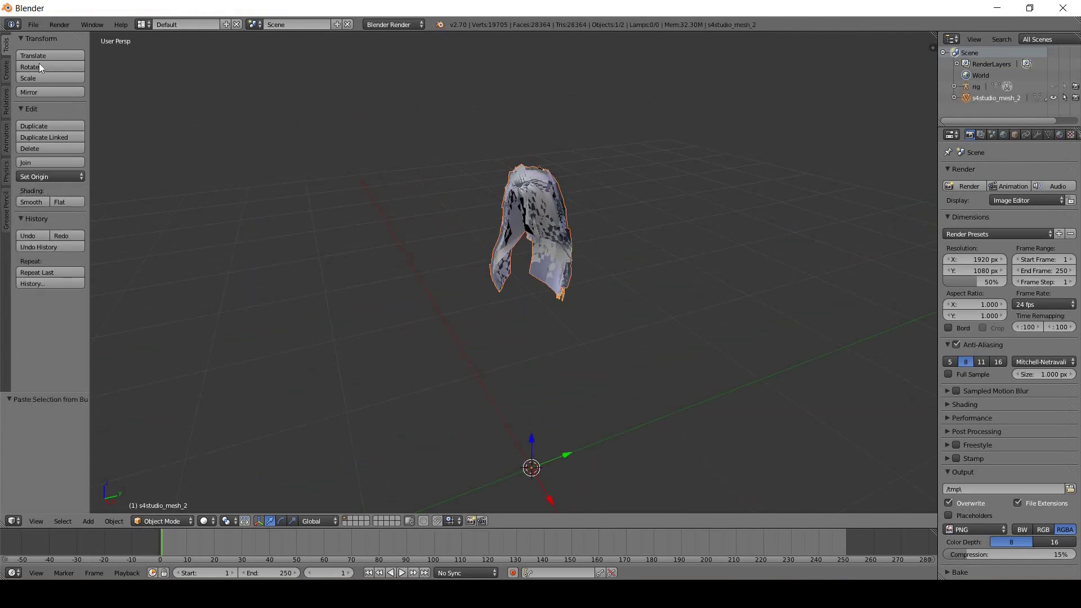
pyautogui.click(33, 24)
pyautogui.moveTo(93, 225)
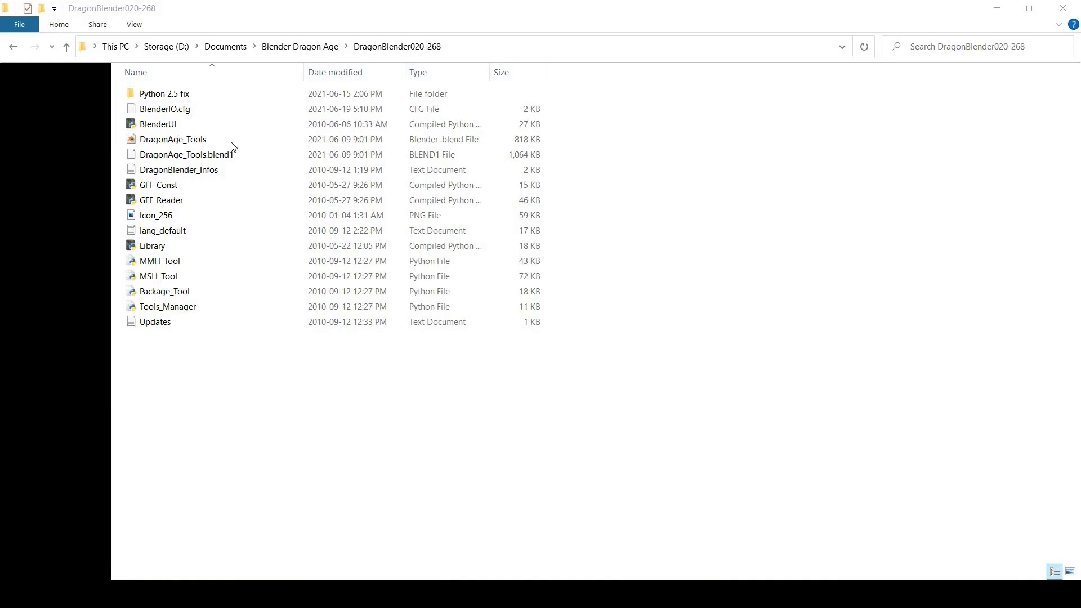
# - Open DragonAge_Tools.blend from the DragonBlender020-268 folder, enlarge its window and execute the Tools_Manager.py script
pyautogui.doubleClick(228, 141)
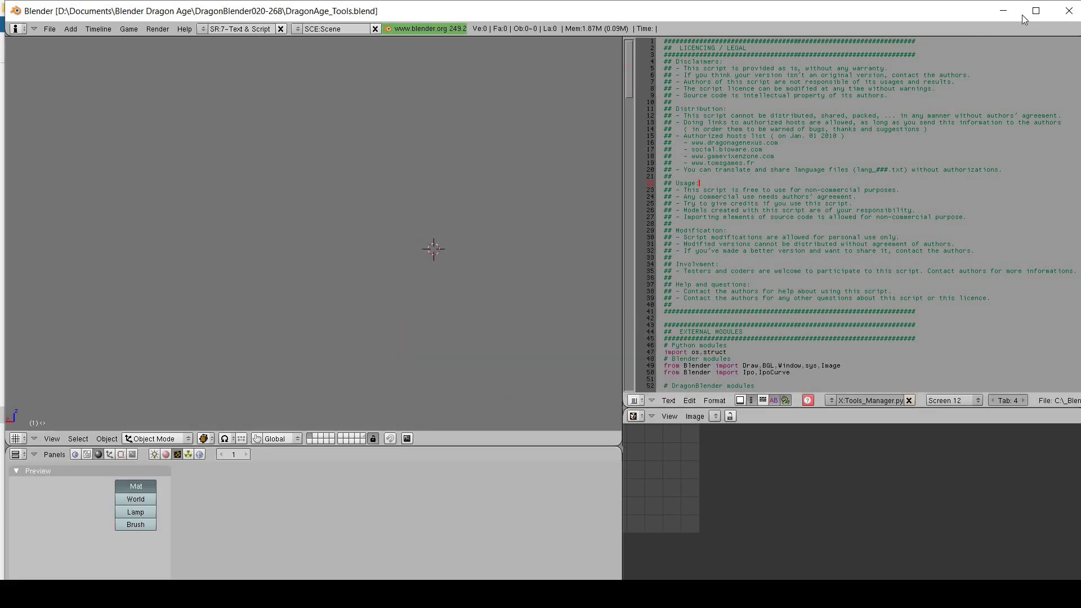
pyautogui.click(1036, 10)
pyautogui.rightClick(801, 210)
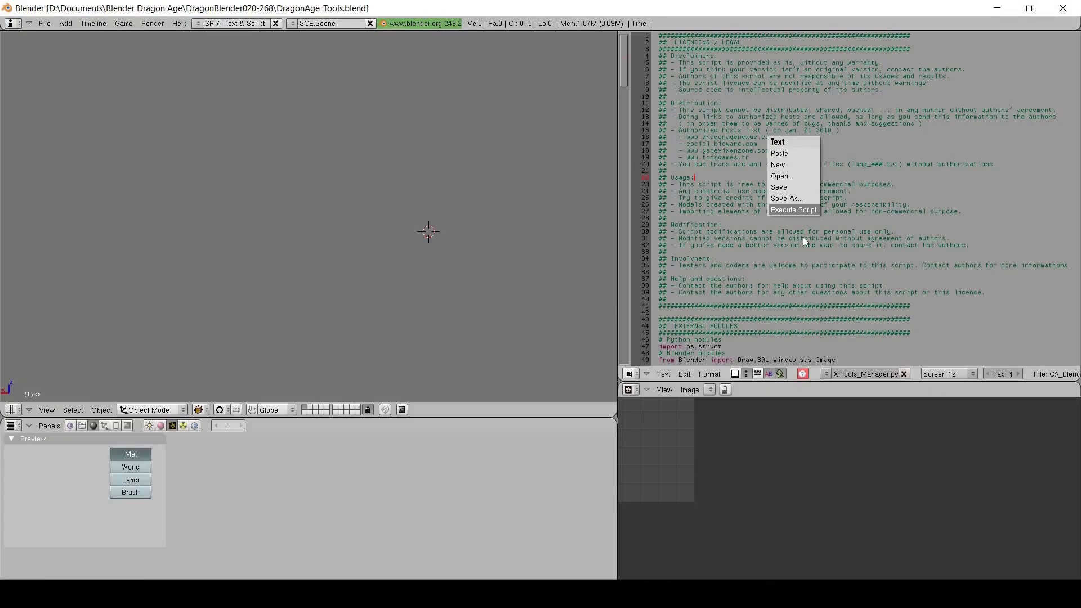
# - In DragonBlender's mesh tool, load hf_uhm_bas_0.msh from 01 heads and import its face chunk as a mesh
pyautogui.click(752, 308)
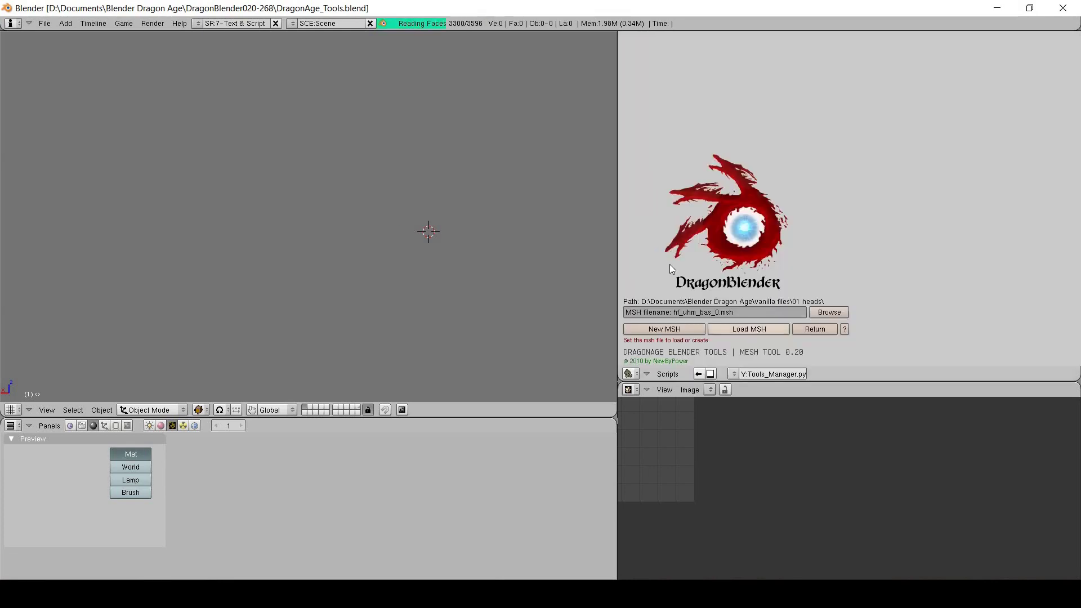
pyautogui.click(653, 256)
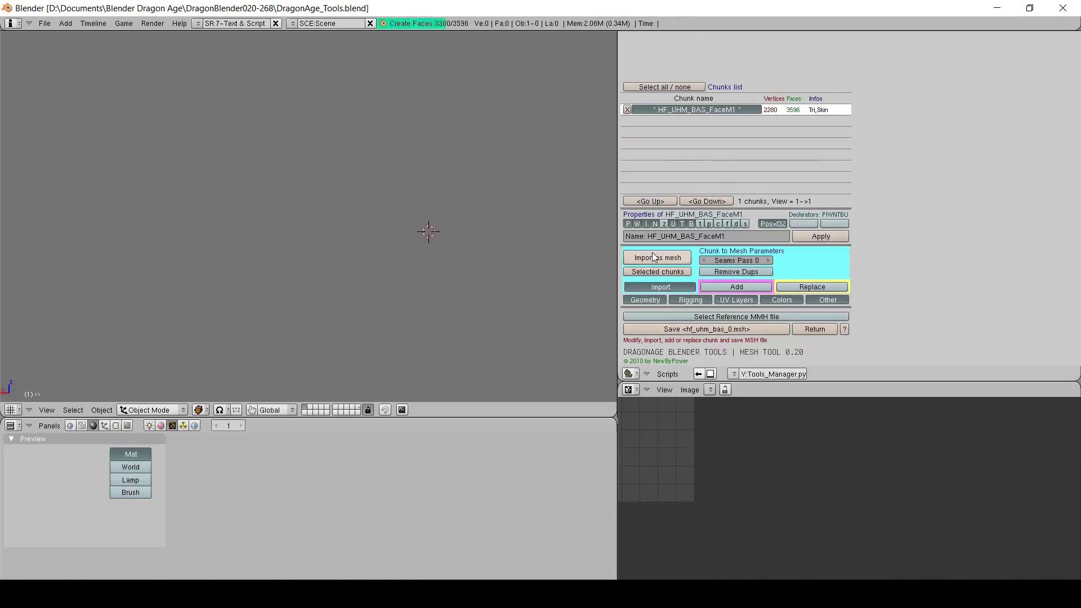
pyautogui.click(812, 332)
# - Load hf_har_bld_0.msh from the 07 hf hairs folder and import its chunk as a mesh
pyautogui.click(819, 313)
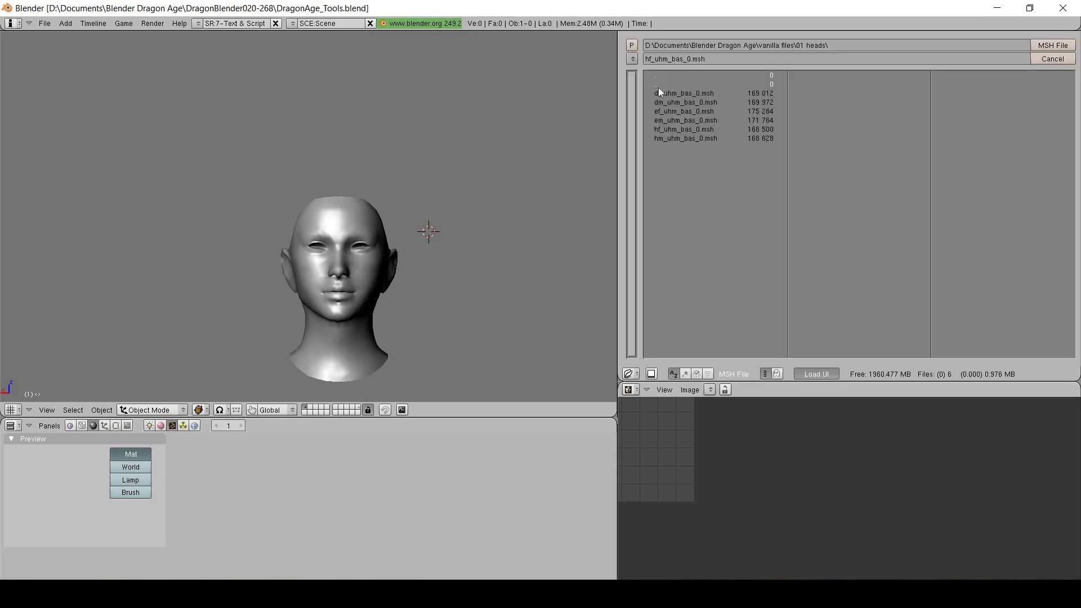
pyautogui.click(633, 45)
pyautogui.click(687, 147)
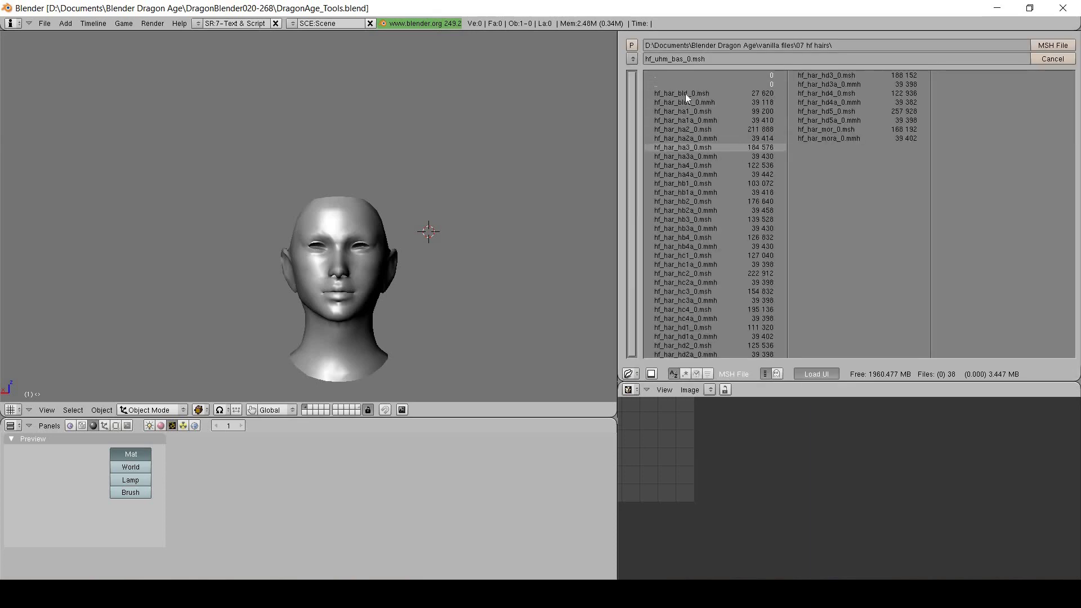
pyautogui.click(690, 93)
pyautogui.press('Return')
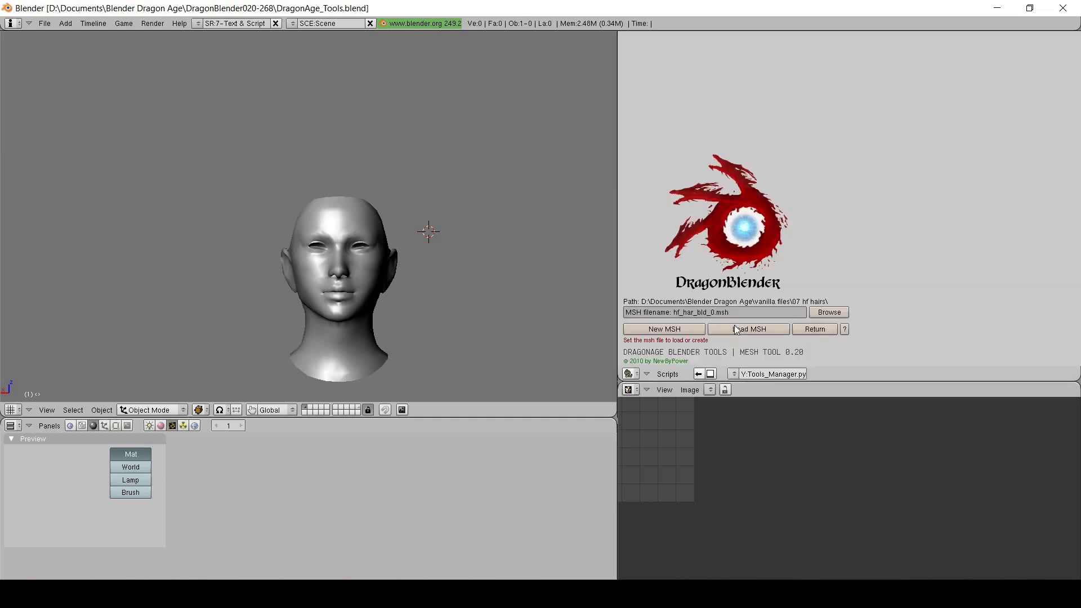
pyautogui.click(735, 329)
pyautogui.click(675, 258)
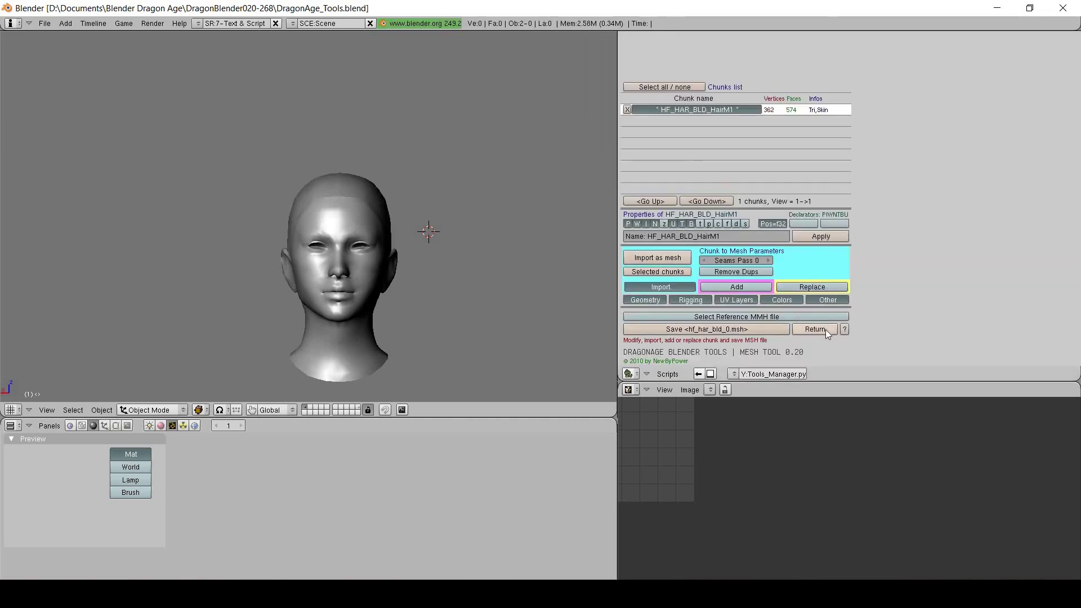
pyautogui.click(826, 330)
# - Load hf_cth_com_0.msh from the 02 bodies folder, import the clothes chunk as a mesh and leave the DragonBlender tools
pyautogui.click(760, 310)
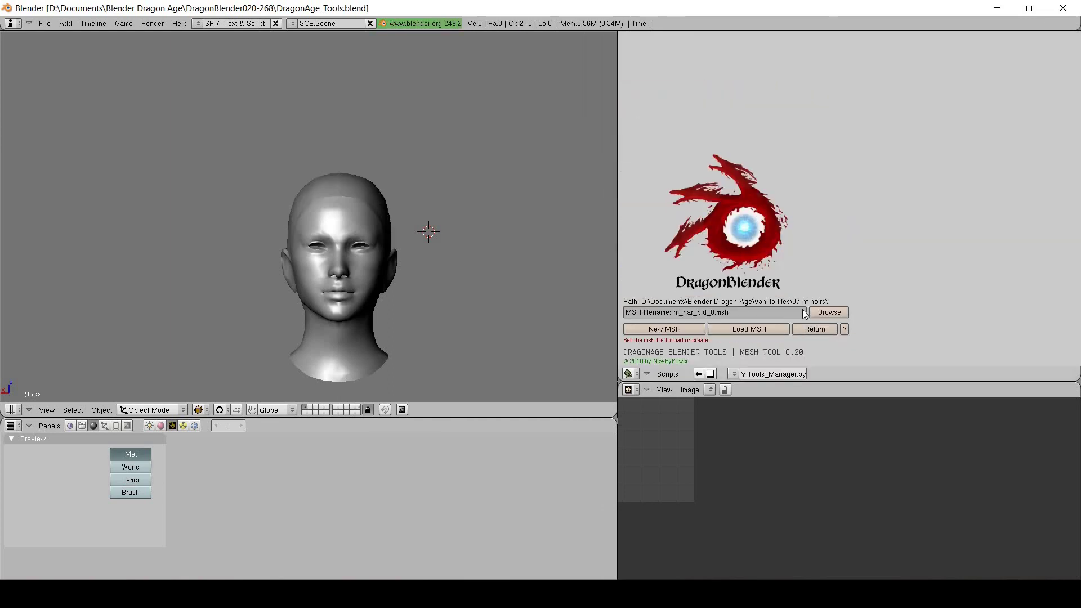
pyautogui.click(829, 312)
pyautogui.click(632, 45)
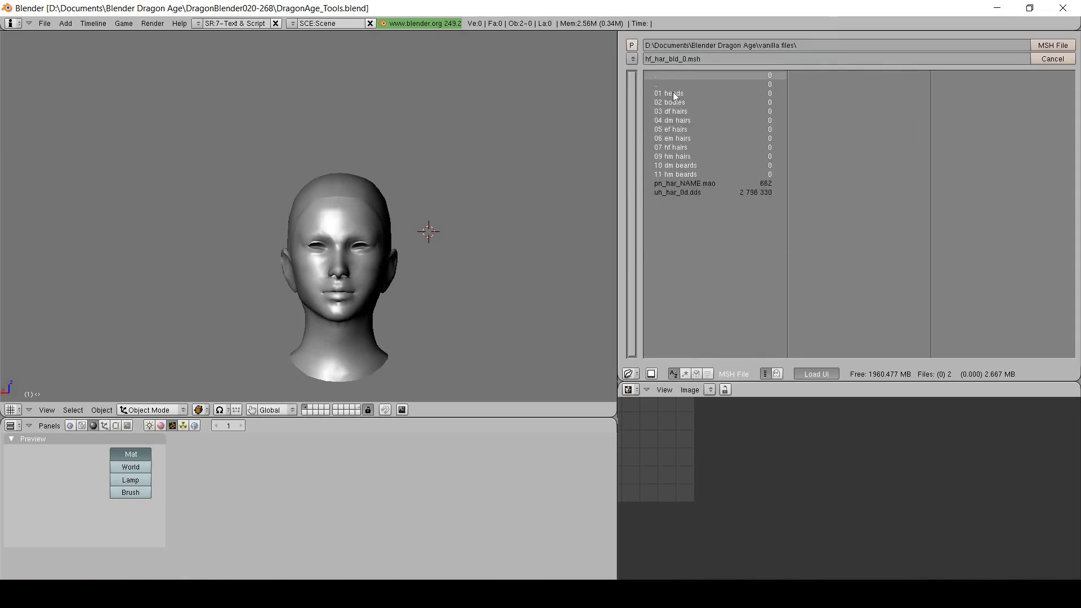
pyautogui.click(678, 103)
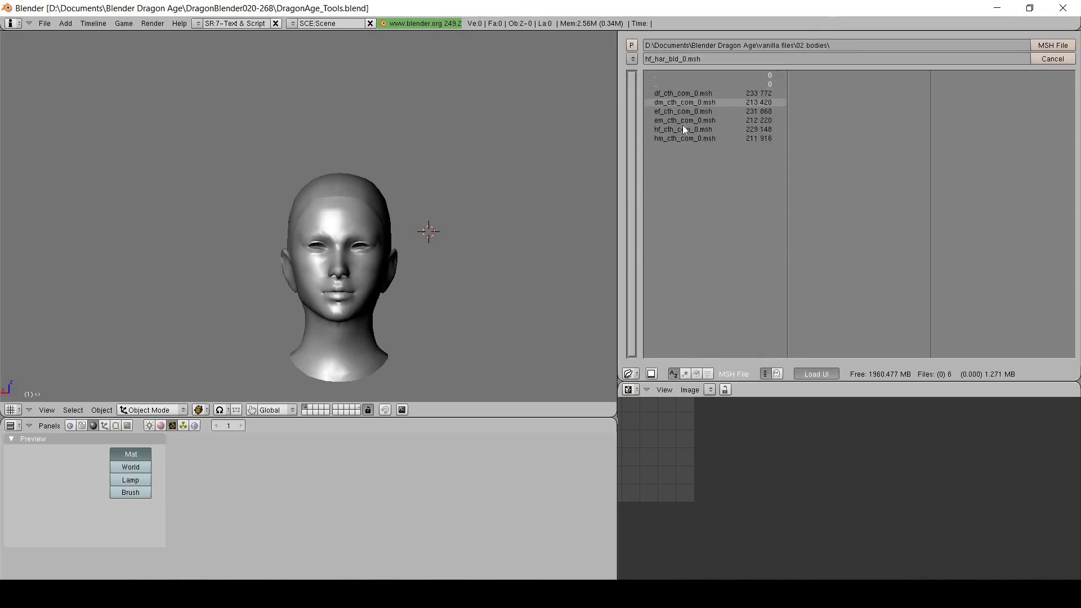
pyautogui.click(1041, 46)
pyautogui.click(736, 330)
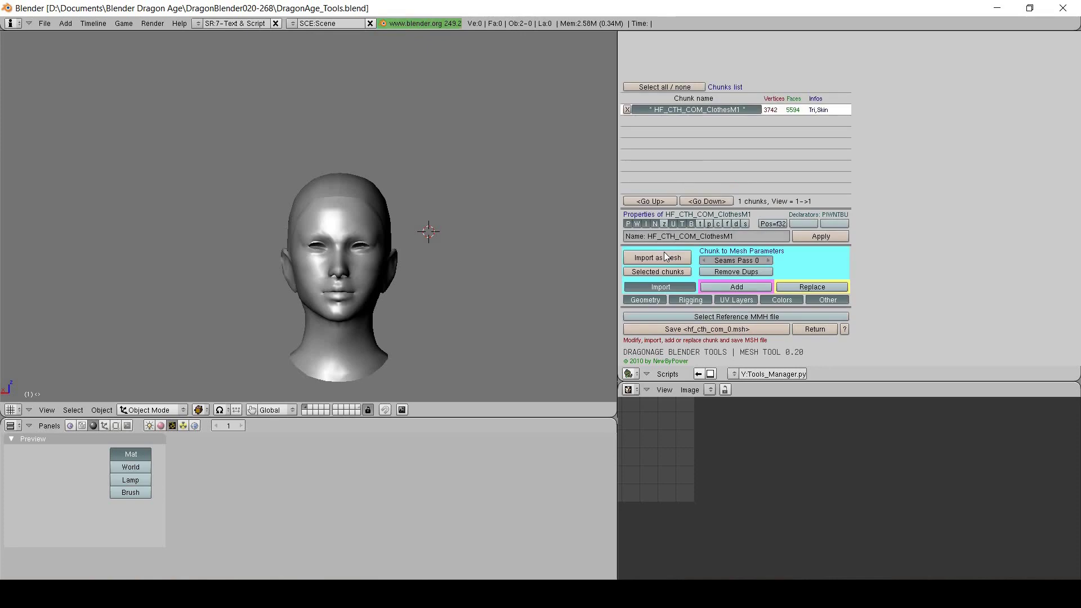
pyautogui.click(815, 330)
pyautogui.click(815, 330)
# - Import noelia.obj from the antonoelia folder as a Wavefront OBJ
pyautogui.click(48, 24)
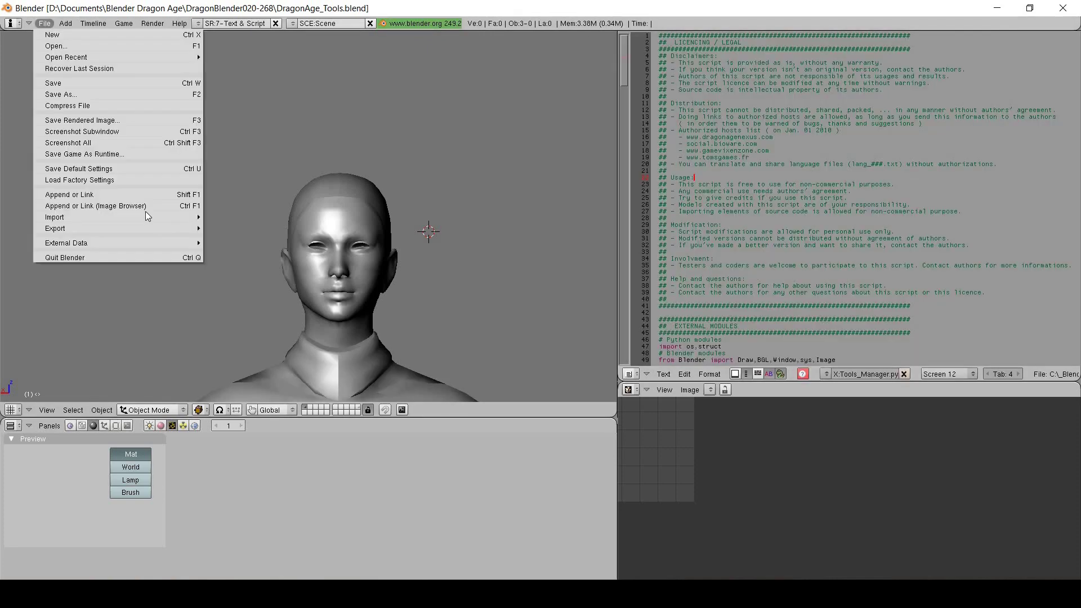
pyautogui.moveTo(197, 217)
pyautogui.click(270, 489)
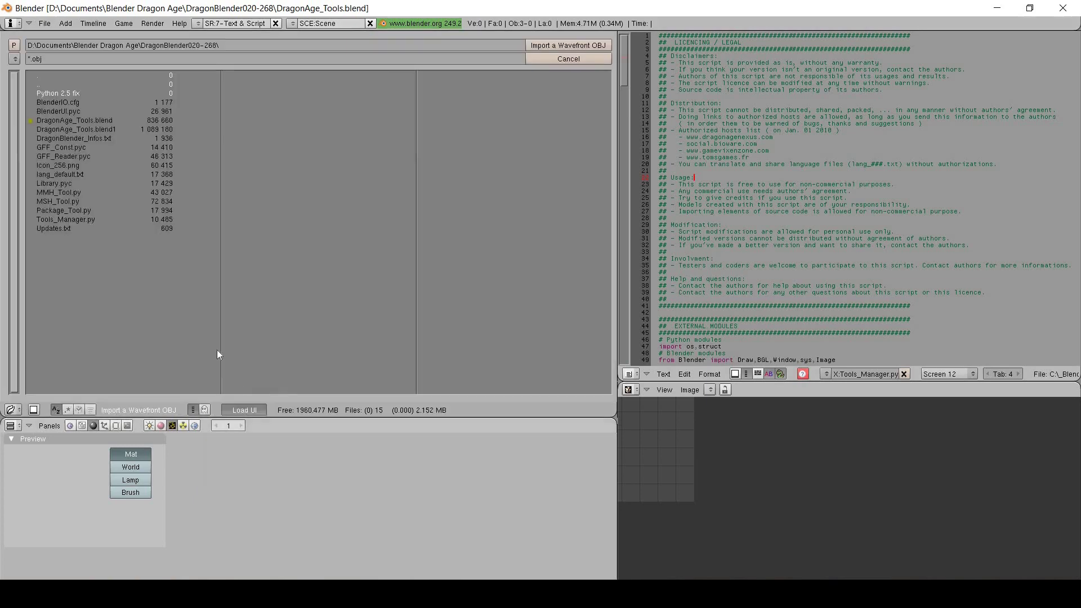
pyautogui.click(14, 45)
pyautogui.click(83, 110)
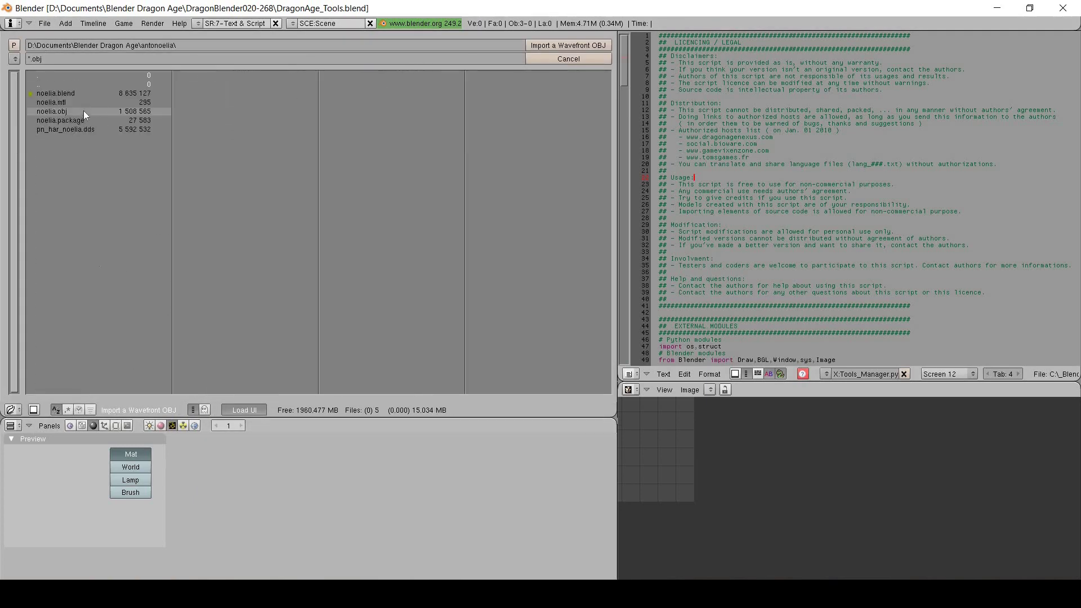
pyautogui.click(86, 112)
pyautogui.click(551, 51)
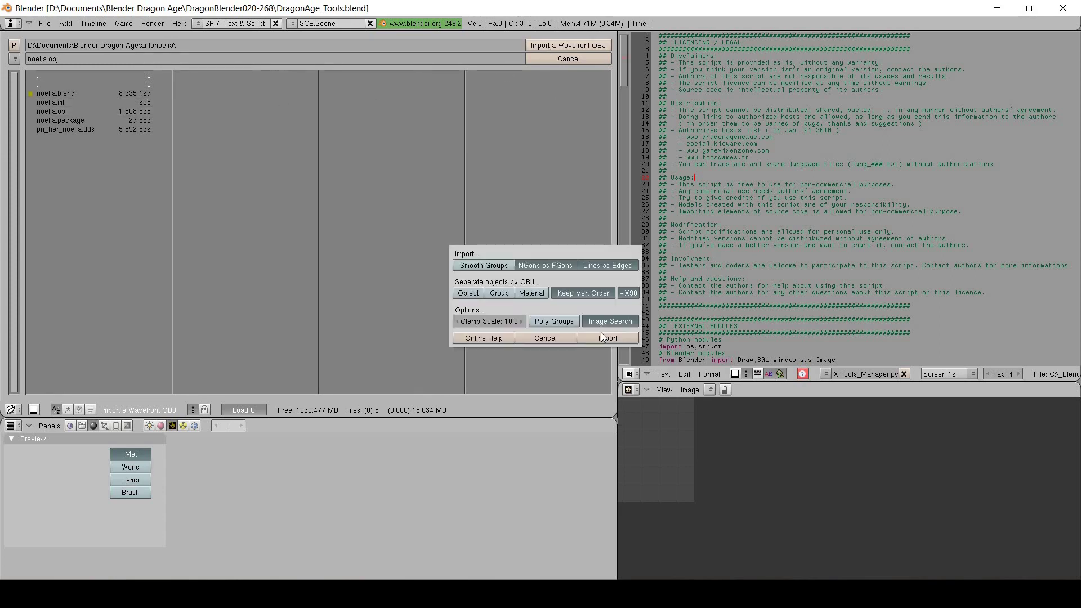
pyautogui.click(604, 339)
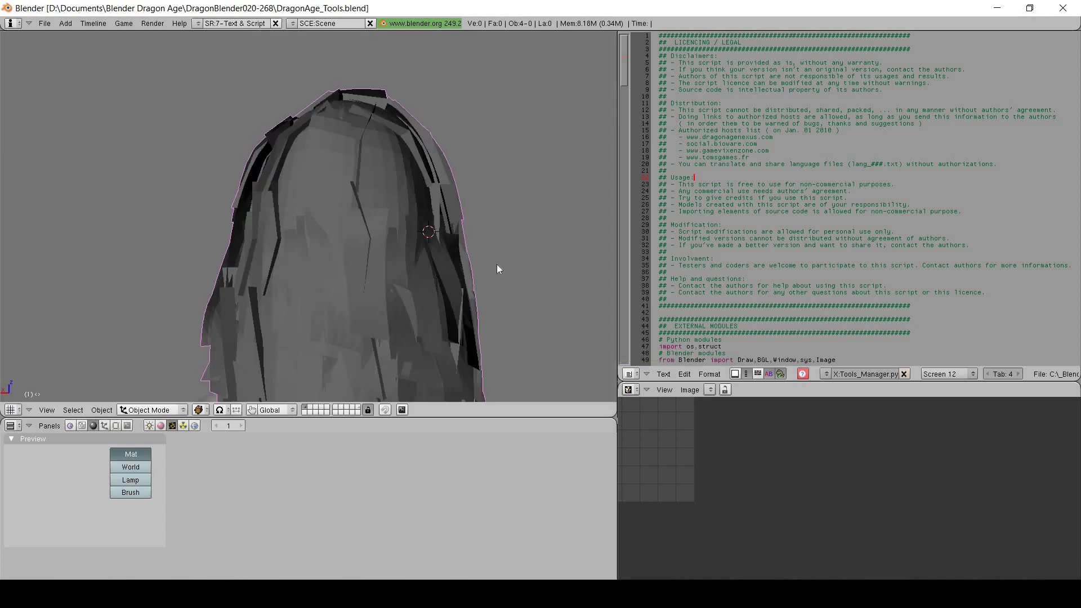
# - Save the scene as noelia-hf.blend in the DragonBlender020-268 folder
pyautogui.click(44, 23)
pyautogui.click(59, 94)
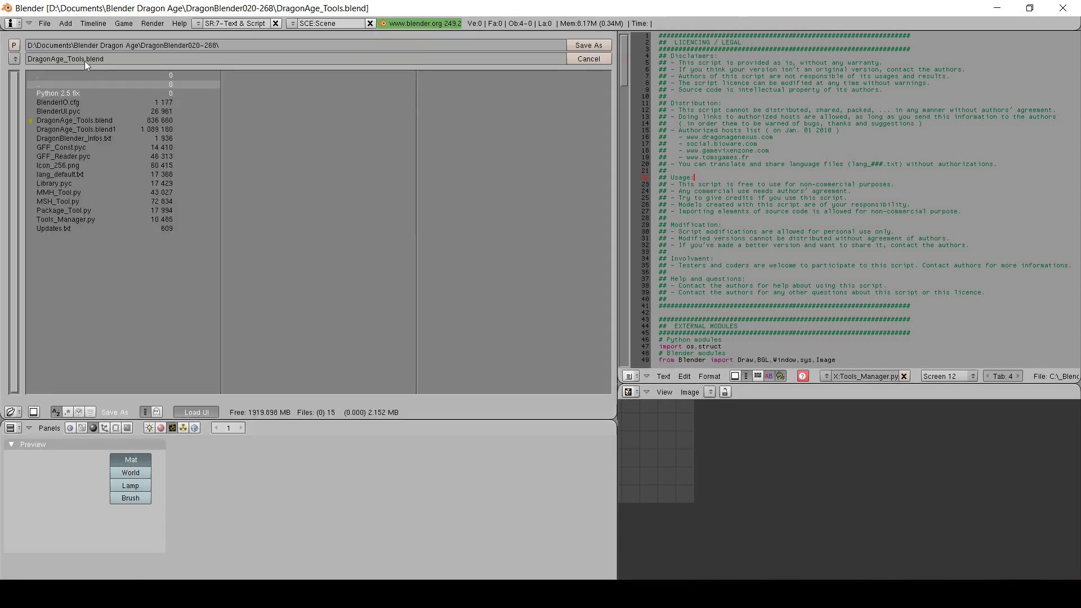
pyautogui.click(80, 59)
pyautogui.moveTo(78, 59); pyautogui.dragTo(29, 60)
pyautogui.write('noelia')
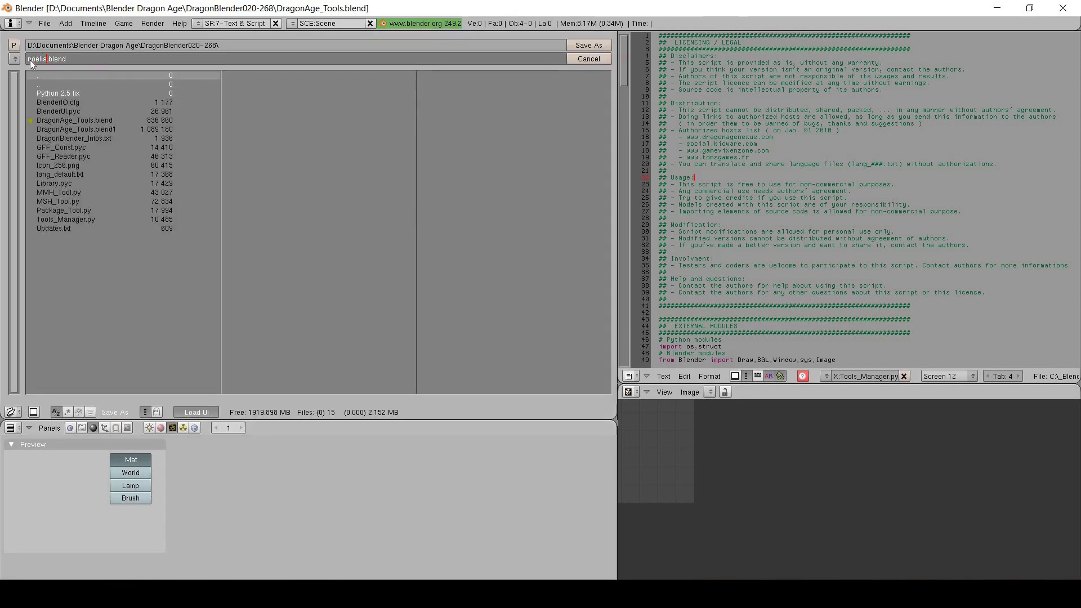
pyautogui.write('-hf')
pyautogui.click(588, 45)
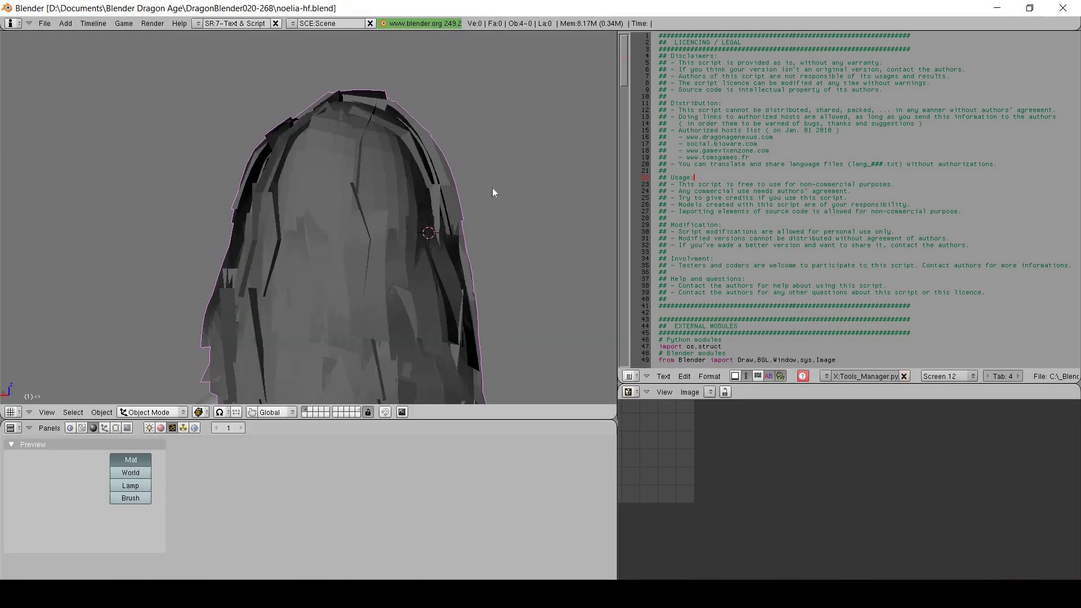
# - Select the noelia hair and rotate its whole mesh 180 degrees in Edit Mode
pyautogui.rightClick(337, 240)
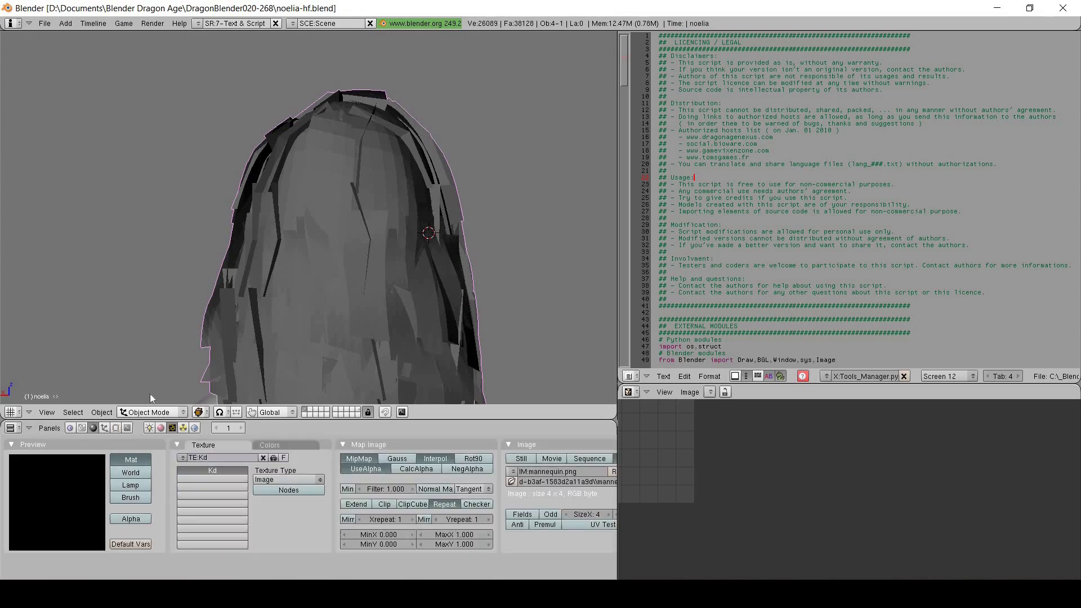
pyautogui.click(149, 412)
pyautogui.click(150, 399)
pyautogui.write('r')
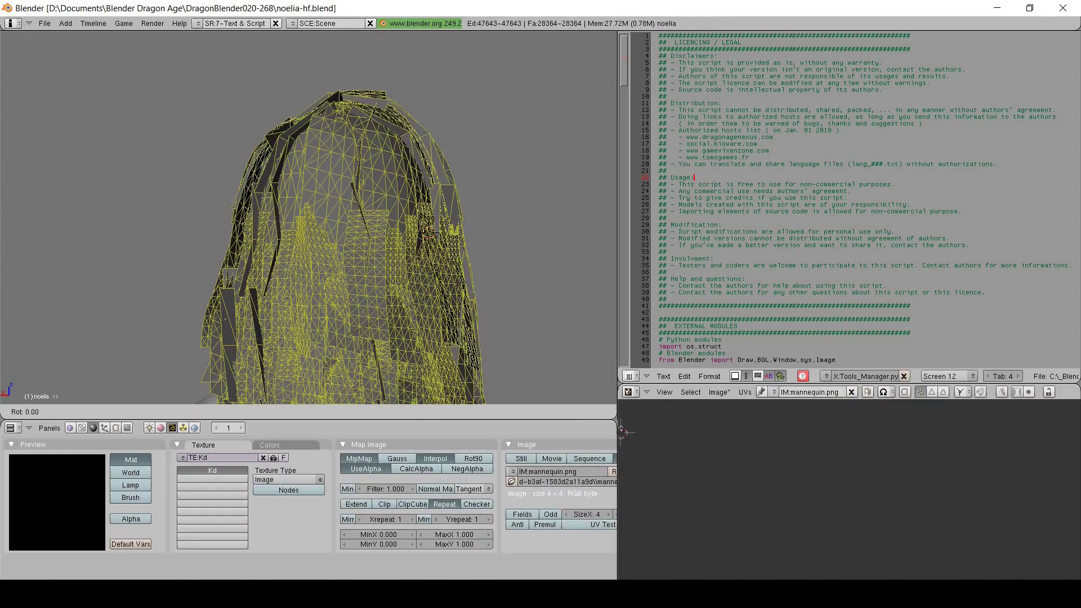
pyautogui.write('180')
pyautogui.press('Return')
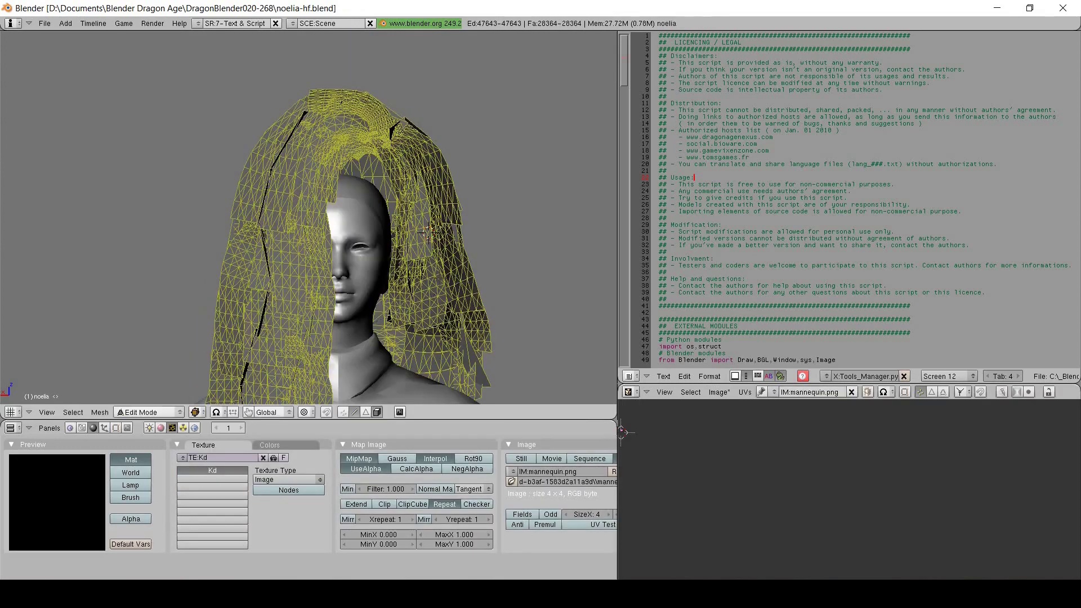
# - Move the hair mesh down along Z and about 0.02 along global X to centre it on the head
pyautogui.keyDown('shift'); pyautogui.moveTo(308, 247); pyautogui.dragTo(307, 188, button='middle'); pyautogui.keyUp('shift')
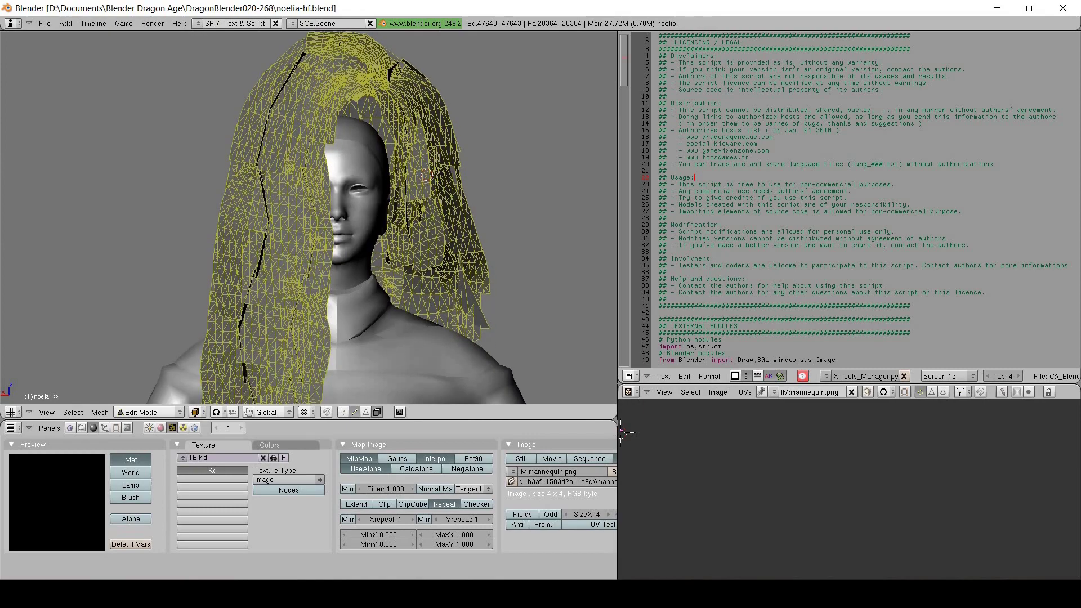
pyautogui.press('g')
pyautogui.press('z')
pyautogui.press('Return')
pyautogui.press('g')
pyautogui.press('x')
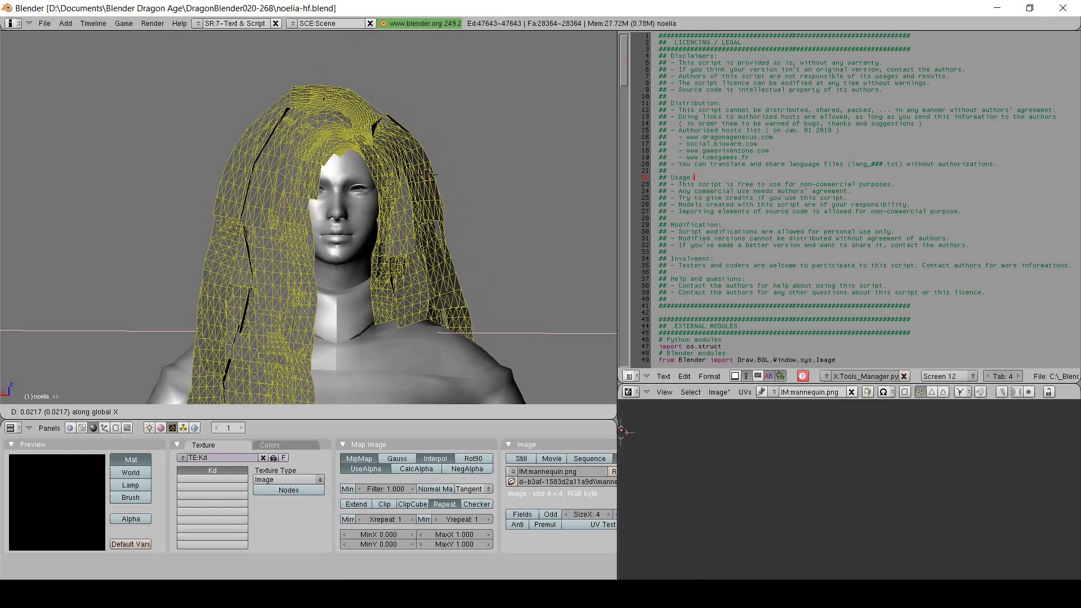
pyautogui.click(398, 217)
# - Scale the hair mesh uniformly to about 0.95 and adjust its height along Z to fit the head
pyautogui.moveTo(399, 217); pyautogui.dragTo(374, 271, button='middle')
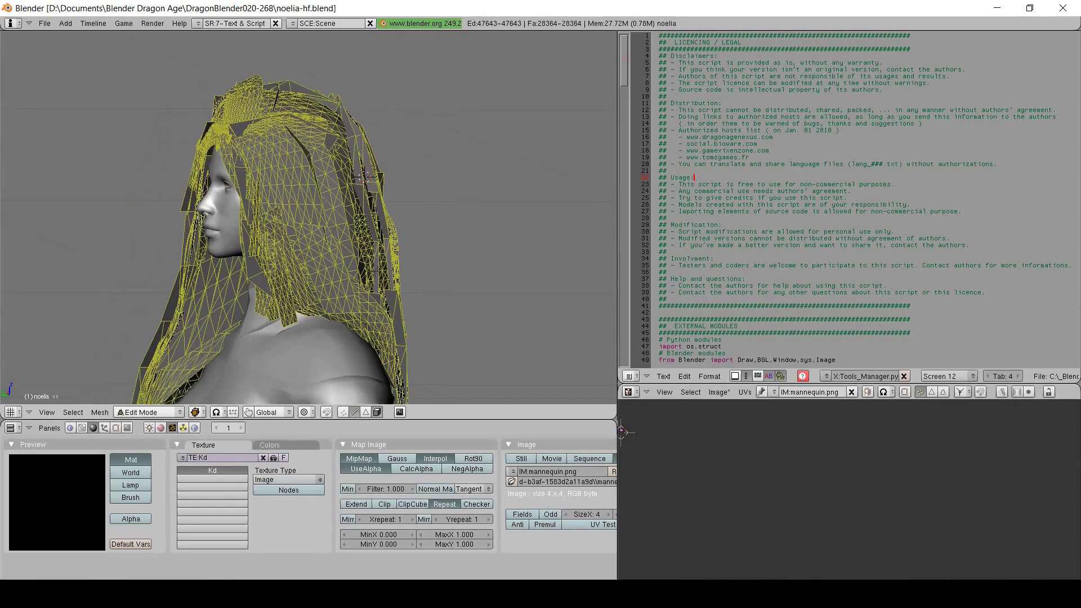
pyautogui.press('g')
pyautogui.press('Return')
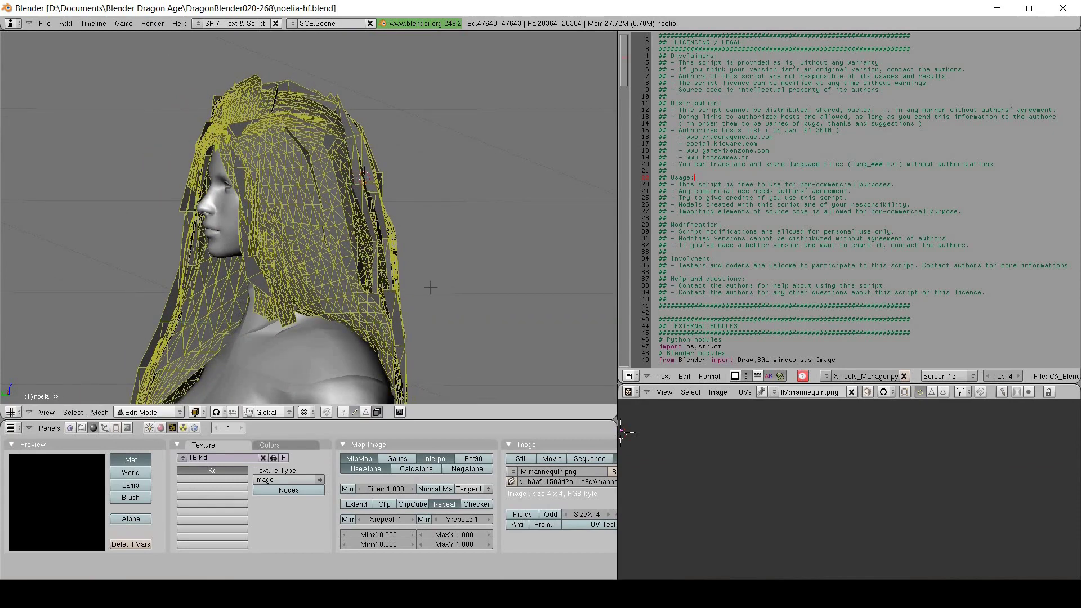
pyautogui.press('s')
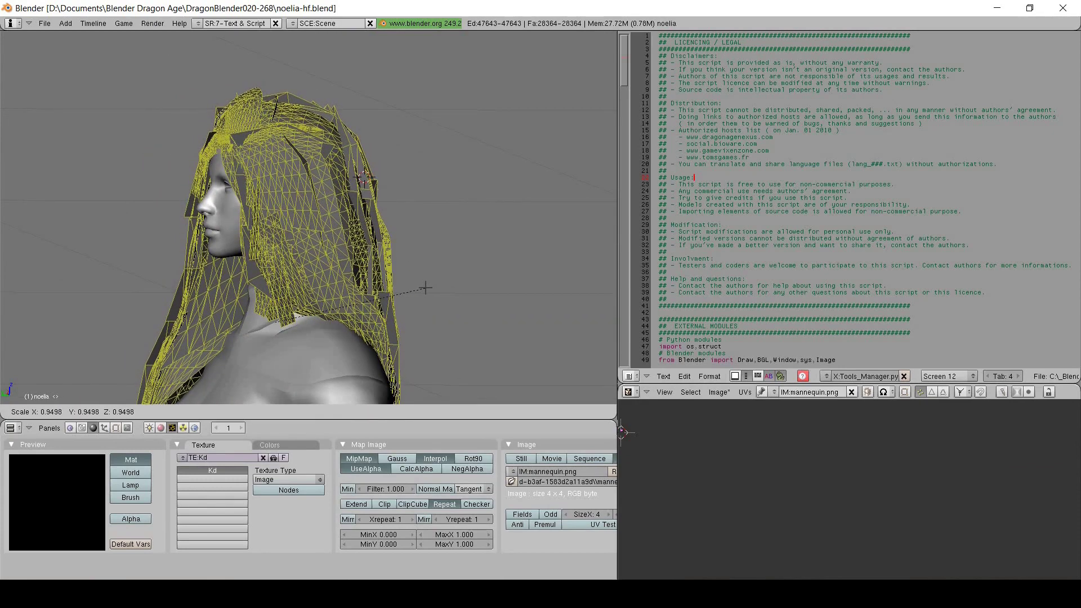
pyautogui.click(426, 288)
pyautogui.press('g')
pyautogui.press('z')
pyautogui.click(424, 282)
# - Shift the hair mesh slightly along global Z so its hairline sits on the forehead
pyautogui.moveTo(387, 265); pyautogui.dragTo(428, 265, button='middle')
pyautogui.keyDown('shift'); pyautogui.moveTo(428, 169); pyautogui.dragTo(394, 304, button='middle'); pyautogui.keyUp('shift')
pyautogui.scroll(2, 394, 253)
pyautogui.moveTo(383, 253); pyautogui.dragTo(415, 244, button='middle')
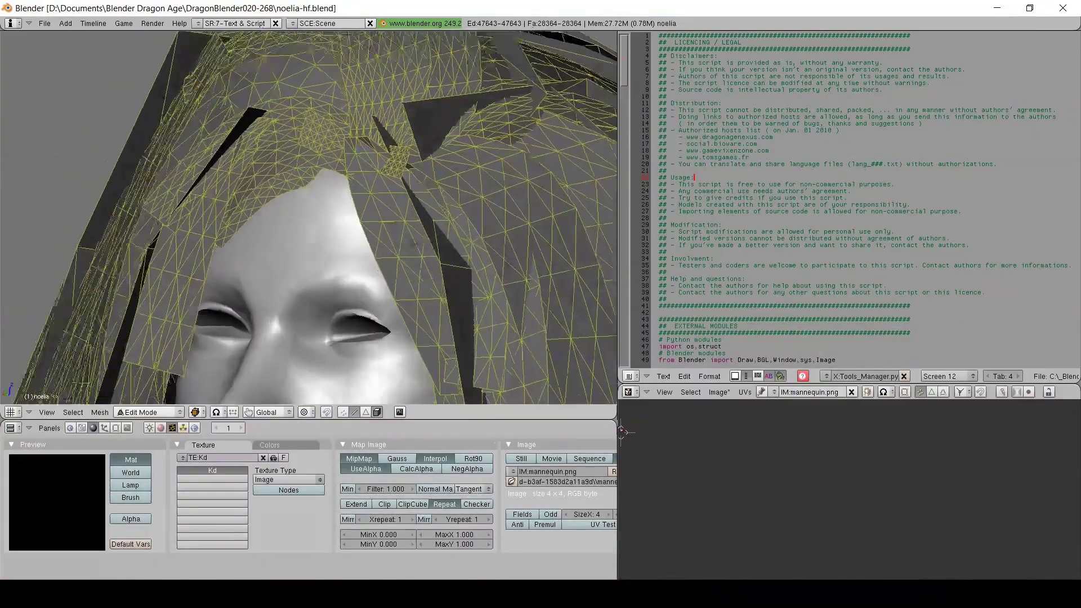
pyautogui.scroll(1, 414, 244)
pyautogui.keyDown('shift'); pyautogui.moveTo(350, 215); pyautogui.dragTo(412, 245, button='middle'); pyautogui.keyUp('shift')
pyautogui.press('g')
pyautogui.press('z')
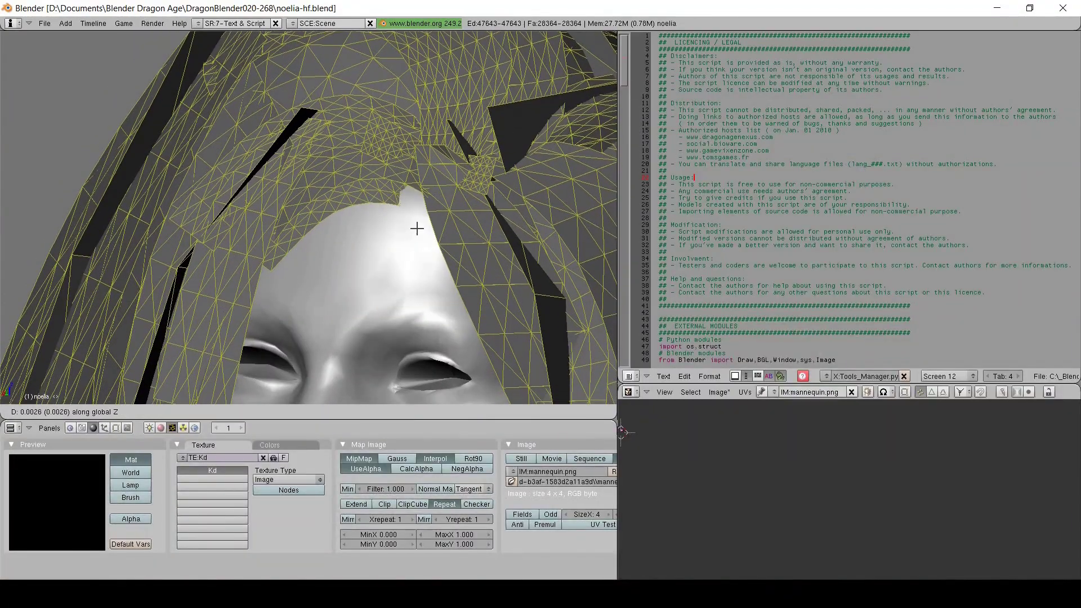
pyautogui.click(405, 212)
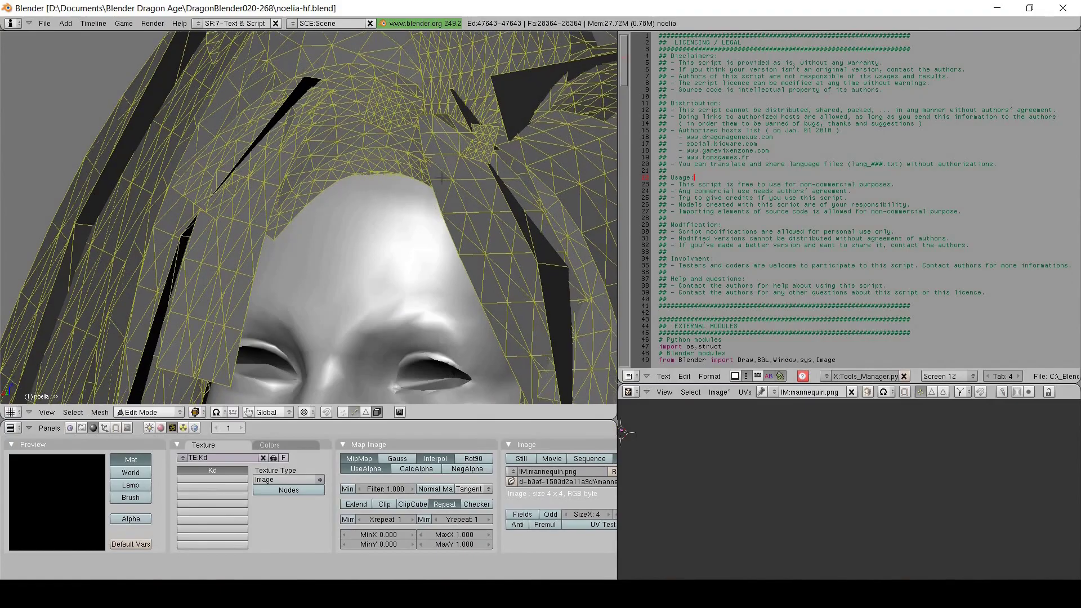
# - Scale the hair mesh along X to adjust its width around the head
pyautogui.scroll(3, 372, 202)
pyautogui.moveTo(370, 201); pyautogui.dragTo(161, 369, button='middle')
pyautogui.scroll(-5, 365, 217)
pyautogui.press('s')
pyautogui.press('x')
pyautogui.click(353, 281)
pyautogui.scroll(-3, 353, 281)
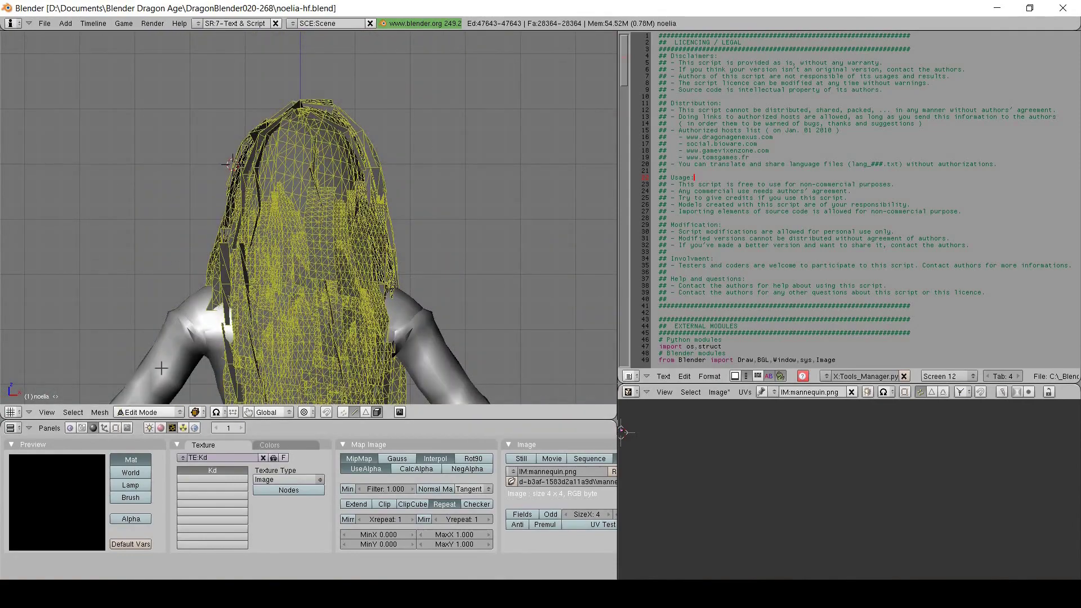
# - Move the hair mesh along X in two adjustments to centre it on the head
pyautogui.press('g')
pyautogui.press('x')
pyautogui.click(416, 271)
pyautogui.moveTo(186, 271)
pyautogui.mouseDown(button='middle')
pyautogui.moveTo(439, 278)
pyautogui.moveTo(360, 273)
pyautogui.moveTo(394, 253)
pyautogui.mouseUp(button='middle')
pyautogui.press('g')
pyautogui.press('x')
pyautogui.click(441, 280)
pyautogui.scroll(5, 440, 279)
# - Put the hair in Sculpt Mode and set the Grab brush size to 90
pyautogui.press('Tab')
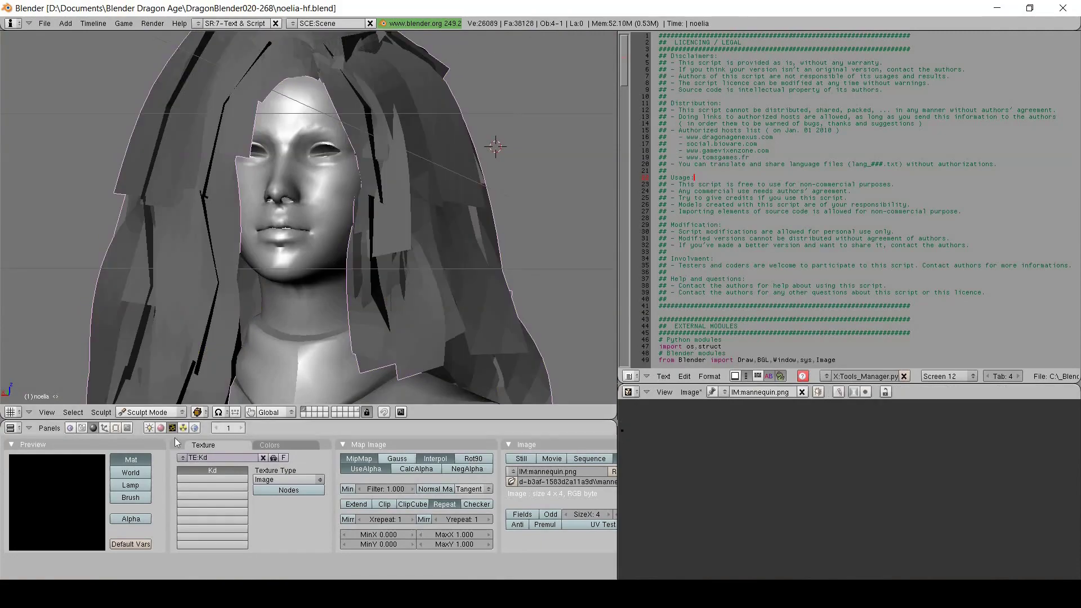
pyautogui.press('F9')
pyautogui.moveTo(447, 512); pyautogui.dragTo(449, 512)
pyautogui.moveTo(282, 259)
pyautogui.keyDown('shift'); pyautogui.mouseDown(button='middle')
pyautogui.moveTo(278, 296)
pyautogui.moveTo(323, 263)
pyautogui.mouseUp(button='middle'); pyautogui.keyUp('shift')
pyautogui.scroll(1, 278, 296)
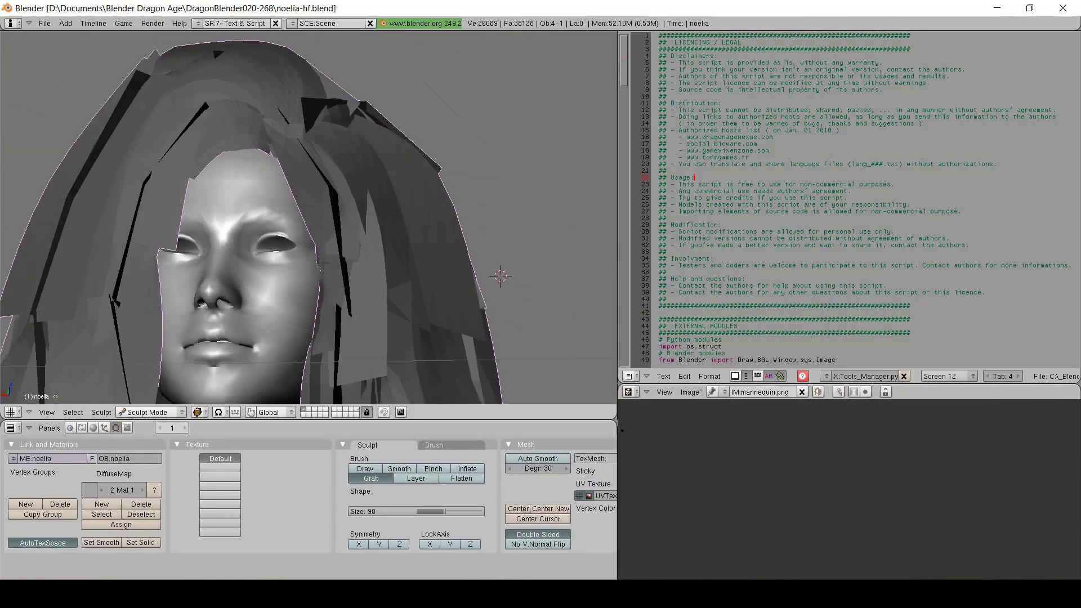
# - Enlarge the Grab brush to size 200 for shaping the long hair around the back and arms, and reduce the brush size again
pyautogui.scroll(-4, 323, 218)
pyautogui.moveTo(394, 225)
pyautogui.mouseDown(button='middle')
pyautogui.moveTo(304, 225)
pyautogui.moveTo(259, 242)
pyautogui.mouseUp(button='middle')
pyautogui.scroll(4, 293, 281)
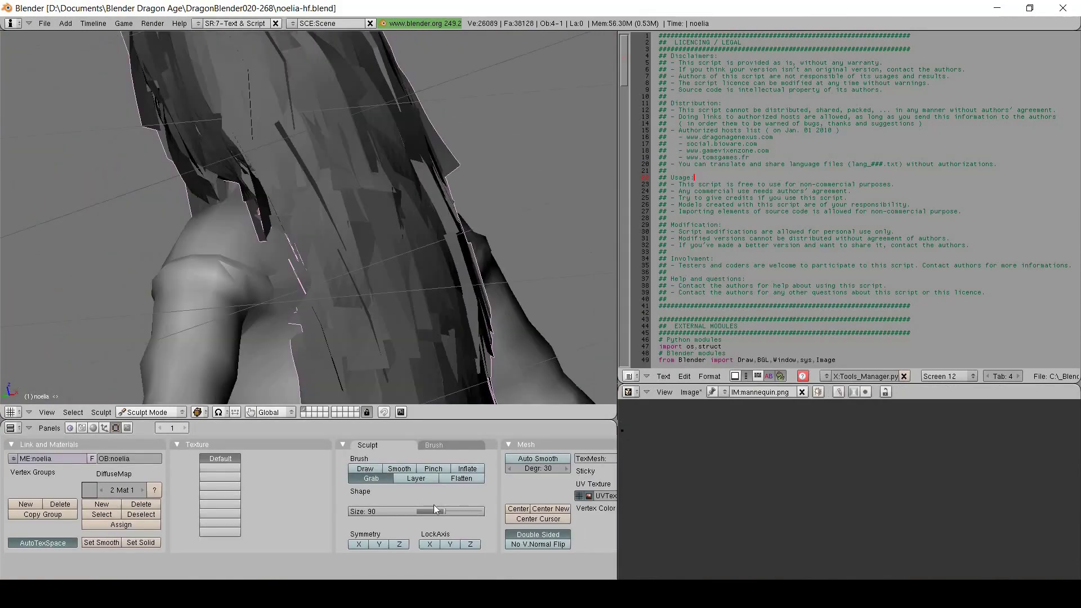
pyautogui.moveTo(444, 511); pyautogui.dragTo(483, 512)
pyautogui.moveTo(338, 265); pyautogui.dragTo(383, 242, button='middle')
pyautogui.moveTo(248, 234); pyautogui.dragTo(317, 262, button='middle')
pyautogui.moveTo(336, 215); pyautogui.dragTo(410, 214, button='middle')
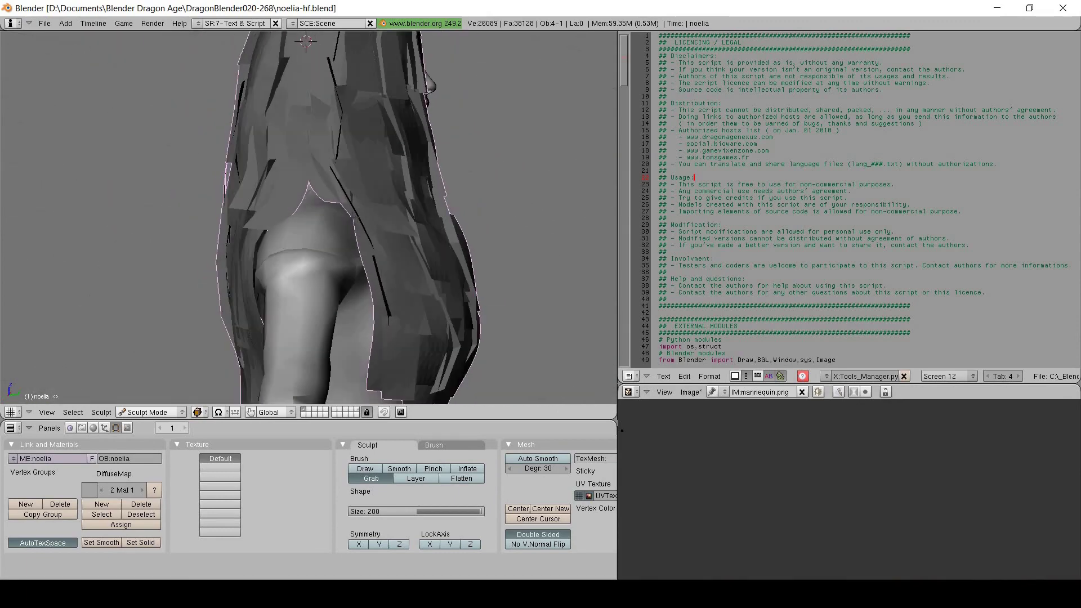
pyautogui.moveTo(478, 511); pyautogui.dragTo(453, 511)
pyautogui.moveTo(360, 221); pyautogui.dragTo(296, 235, button='middle')
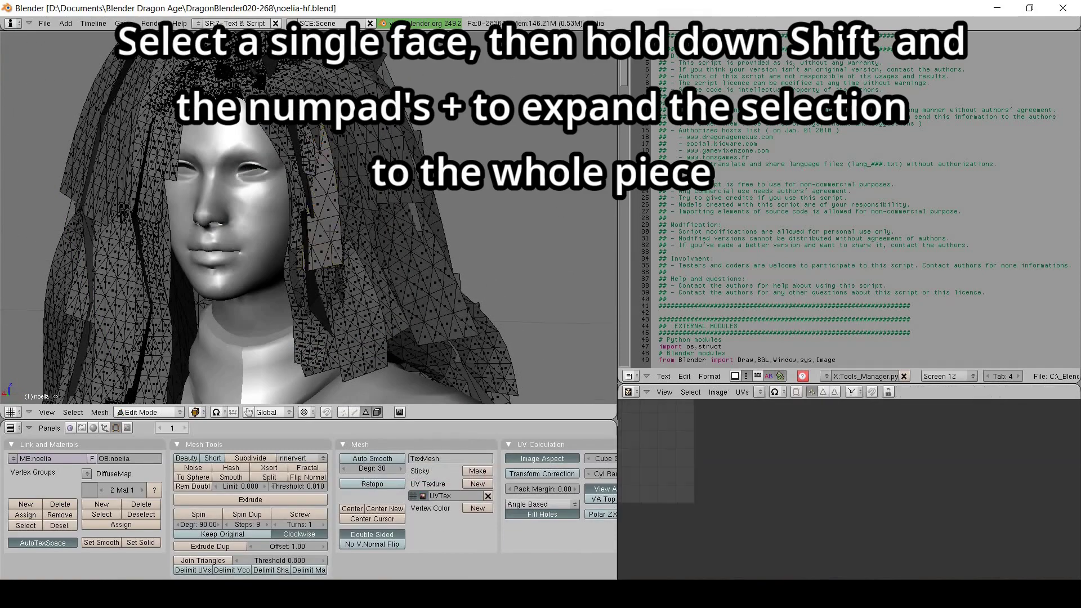
# - Select the whole loose hair strand beside the face in Edit Mode and delete it
pyautogui.rightClick(329, 228)
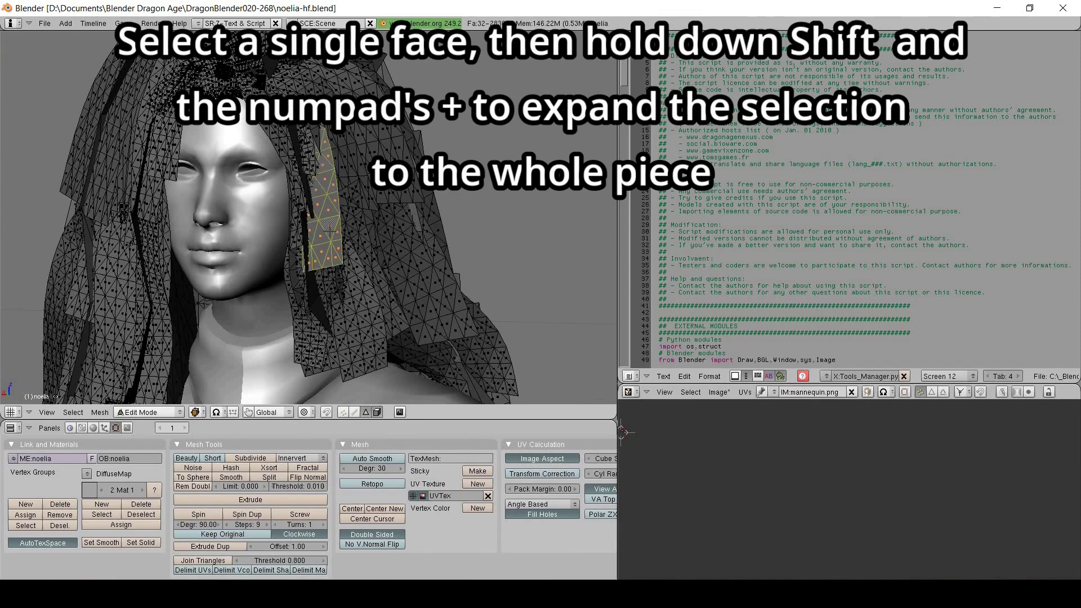
pyautogui.press('x')
pyautogui.click(360, 220)
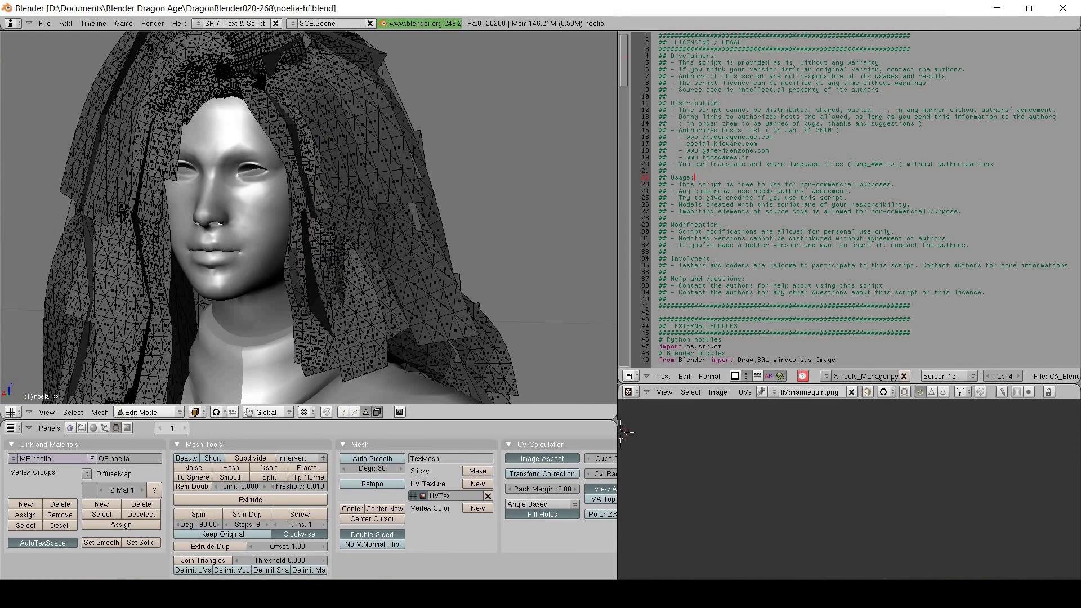
pyautogui.press('l')
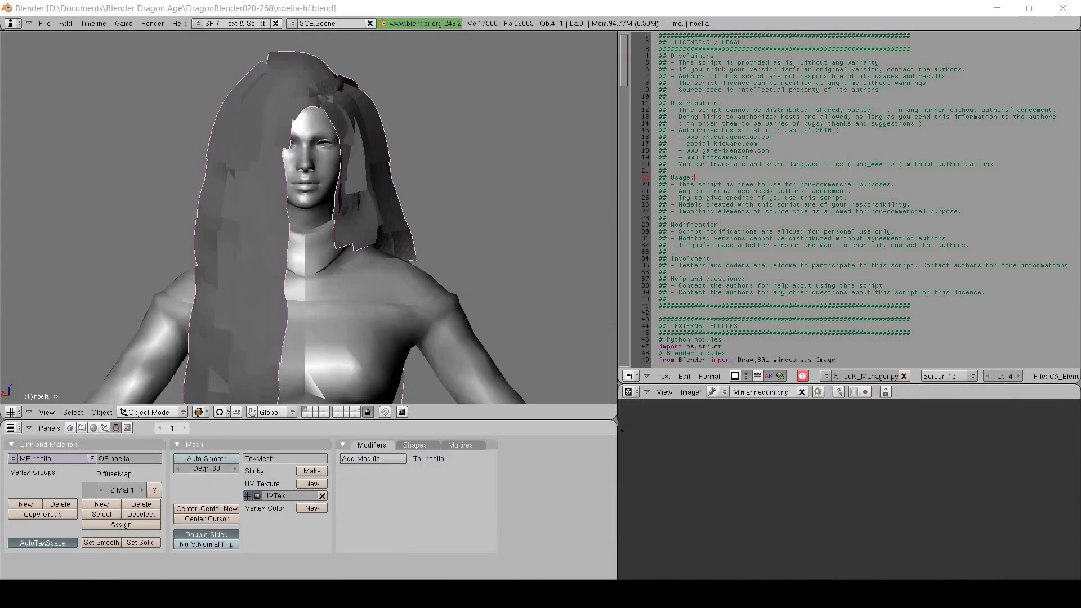
# - Delete both existing materials from the hair and set all of its faces to smooth shading, returning to Object Mode
pyautogui.click(143, 505)
pyautogui.click(144, 503)
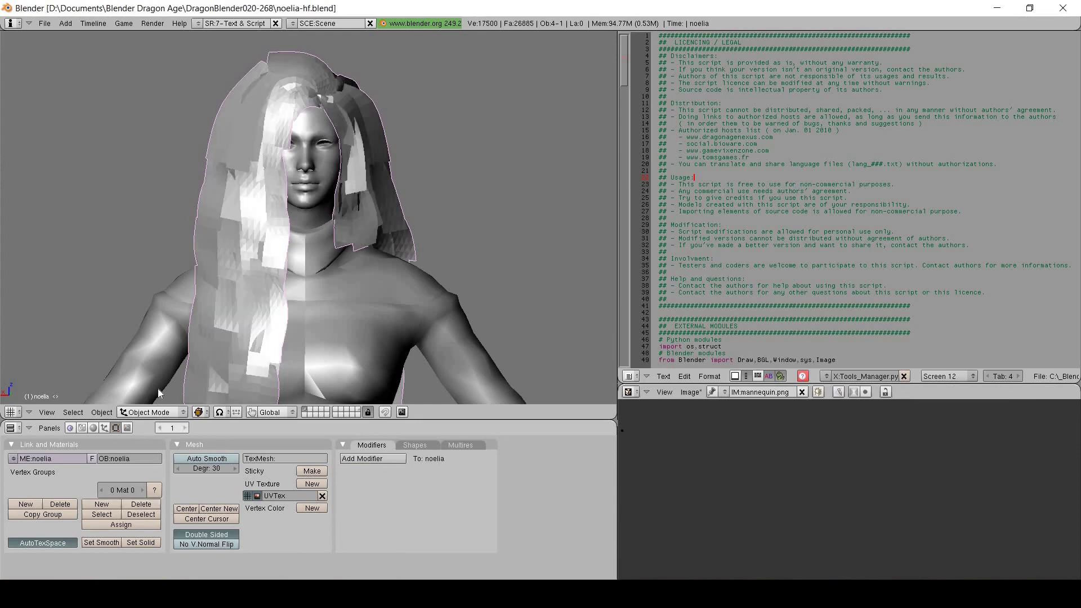
pyautogui.click(150, 412)
pyautogui.click(153, 389)
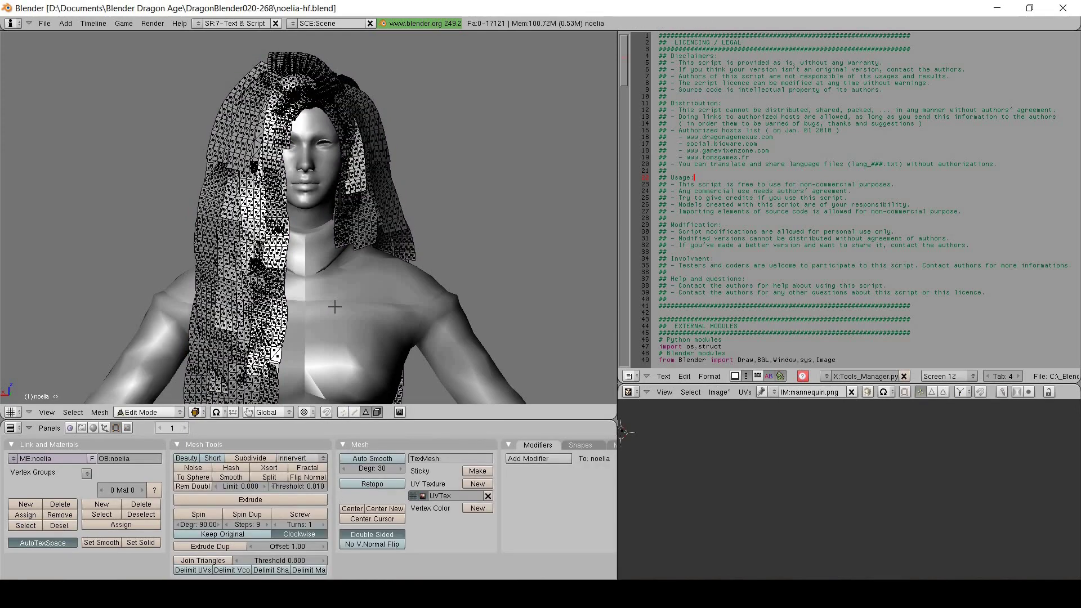
pyautogui.press('a')
pyautogui.click(100, 412)
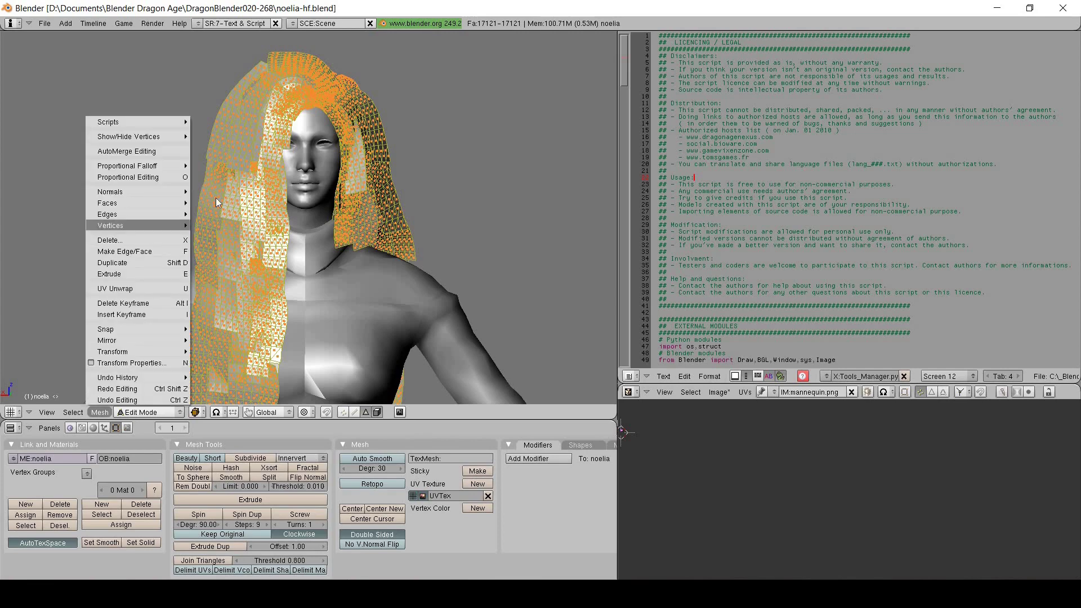
pyautogui.moveTo(169, 202)
pyautogui.click(267, 275)
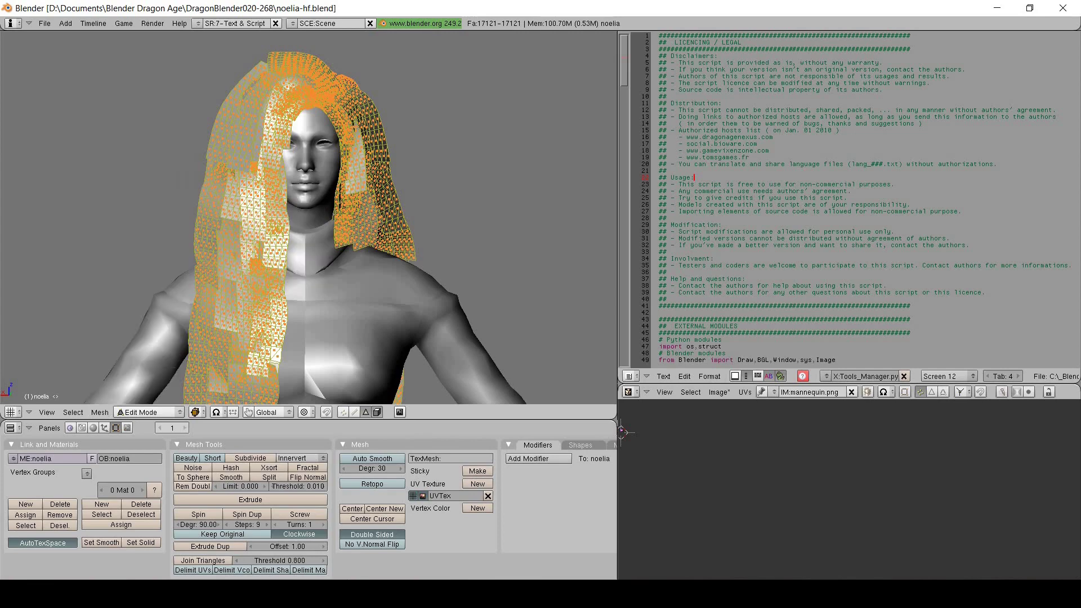
pyautogui.click(137, 411)
pyautogui.click(135, 399)
# - Add a new material with a new texture to the noelia hair
pyautogui.click(94, 428)
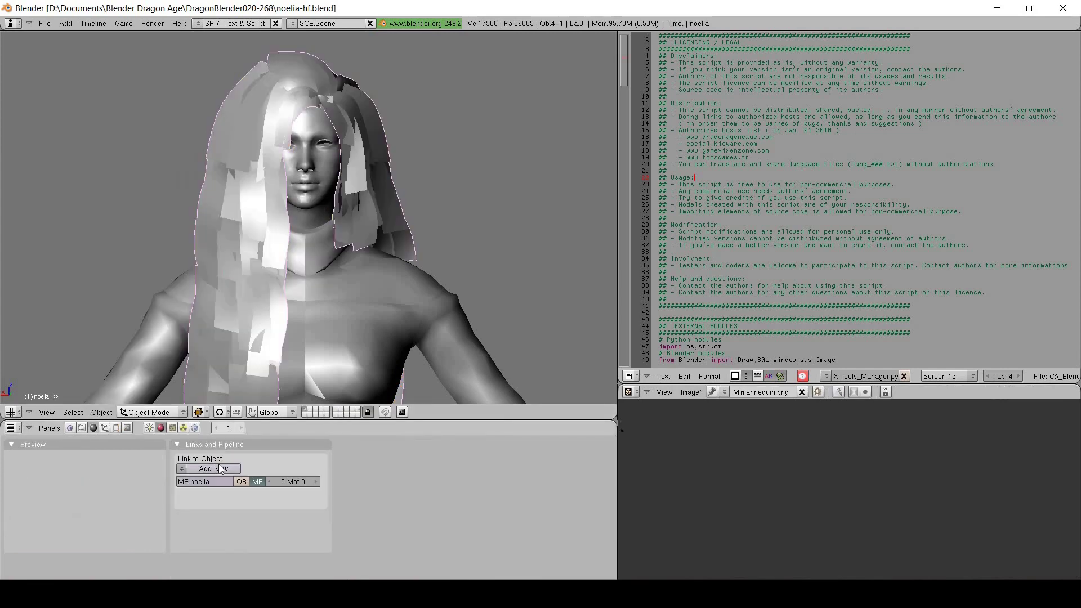
pyautogui.click(220, 469)
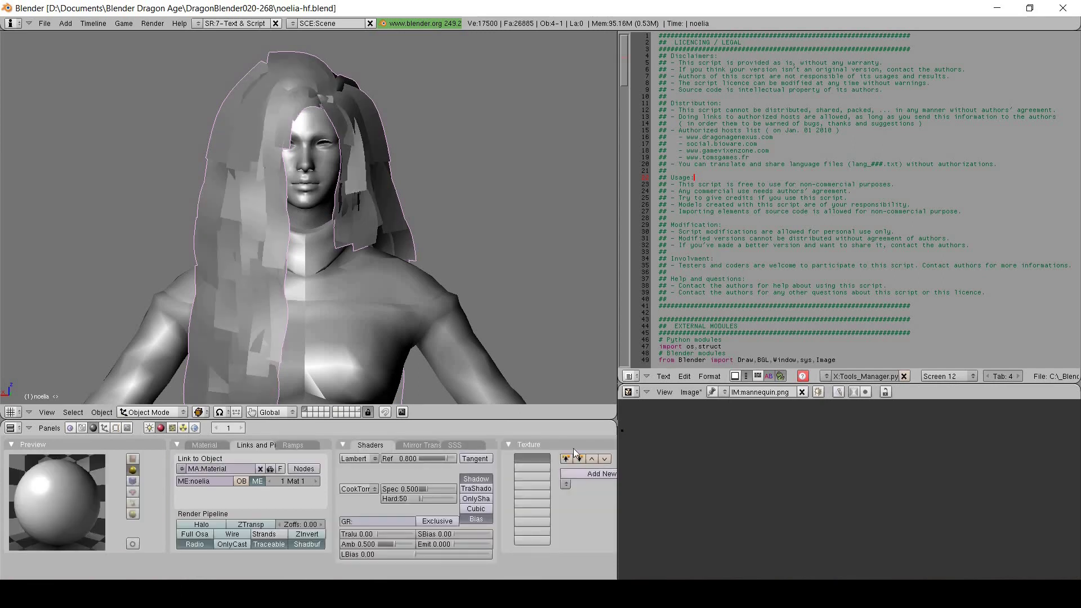
pyautogui.click(600, 474)
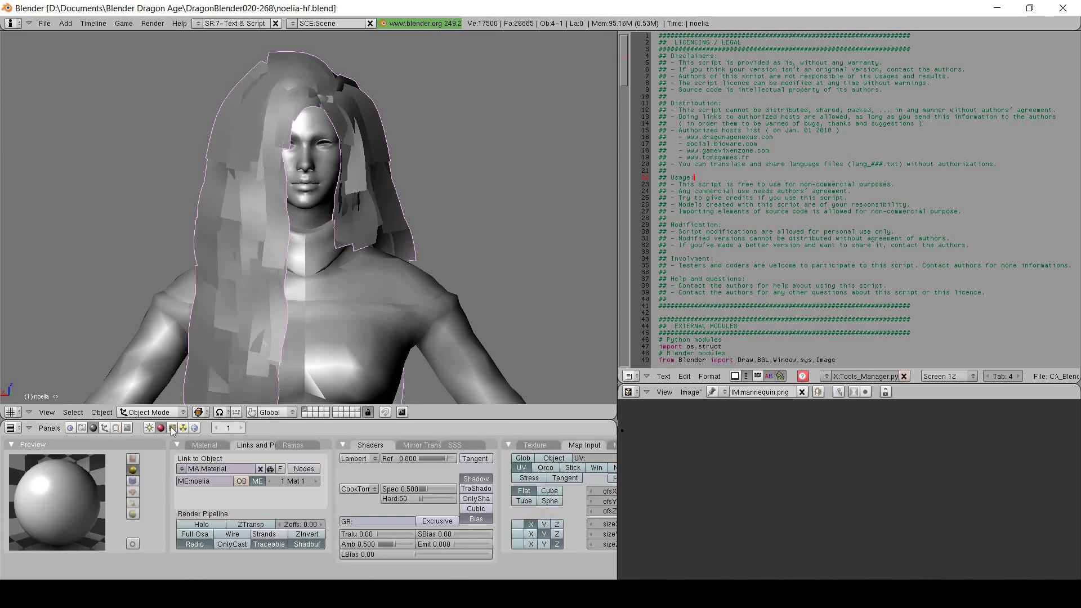
# - Set the new texture's type to Image and load pn_har_noelia.dds from the antonoelia folder
pyautogui.press('F6')
pyautogui.click(288, 480)
pyautogui.click(290, 465)
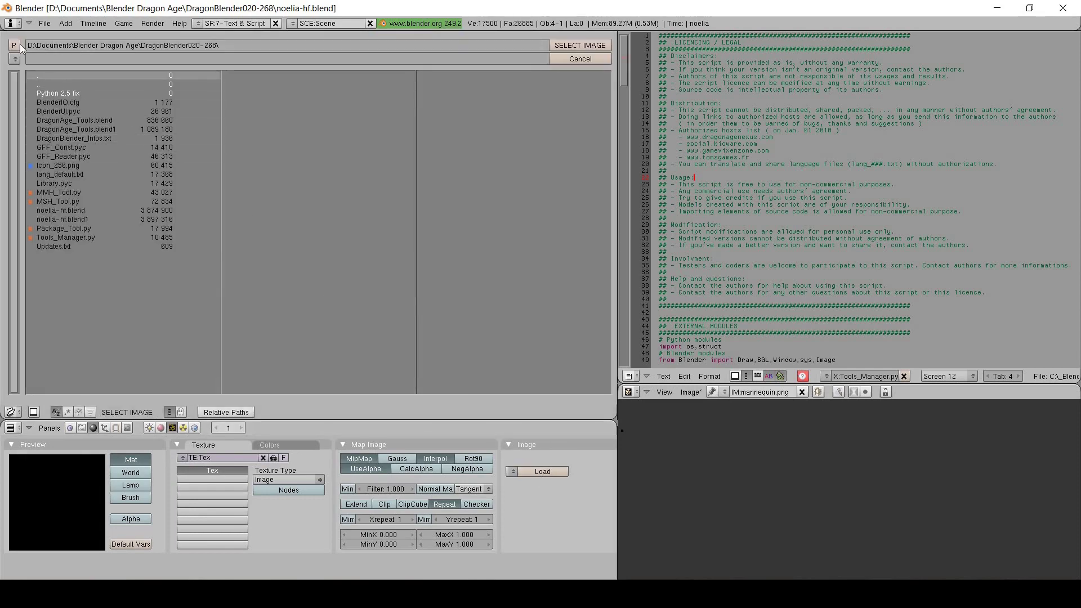
pyautogui.click(76, 111)
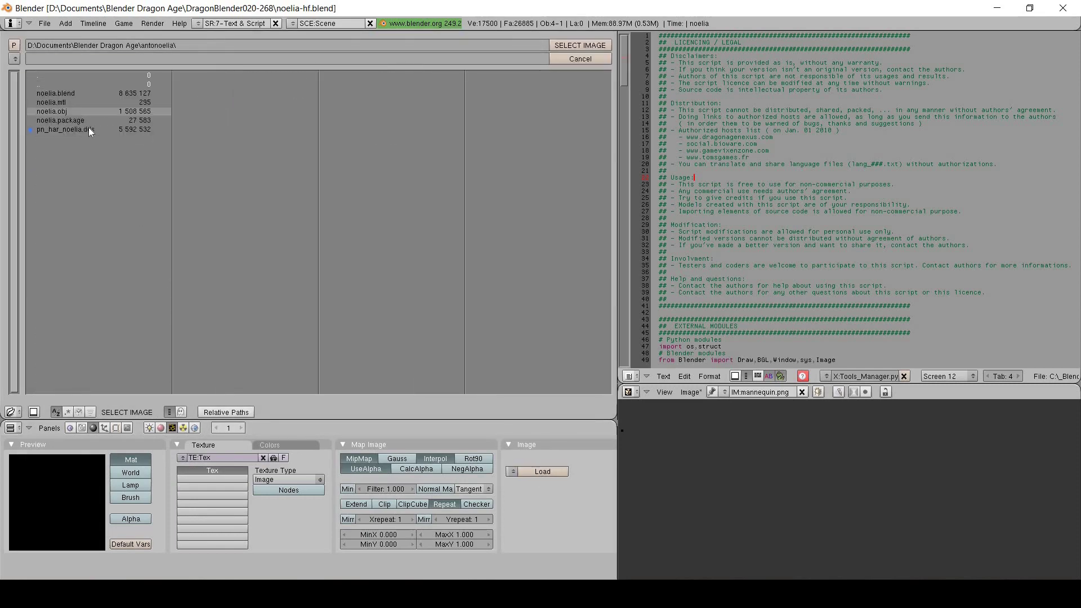
pyautogui.click(560, 45)
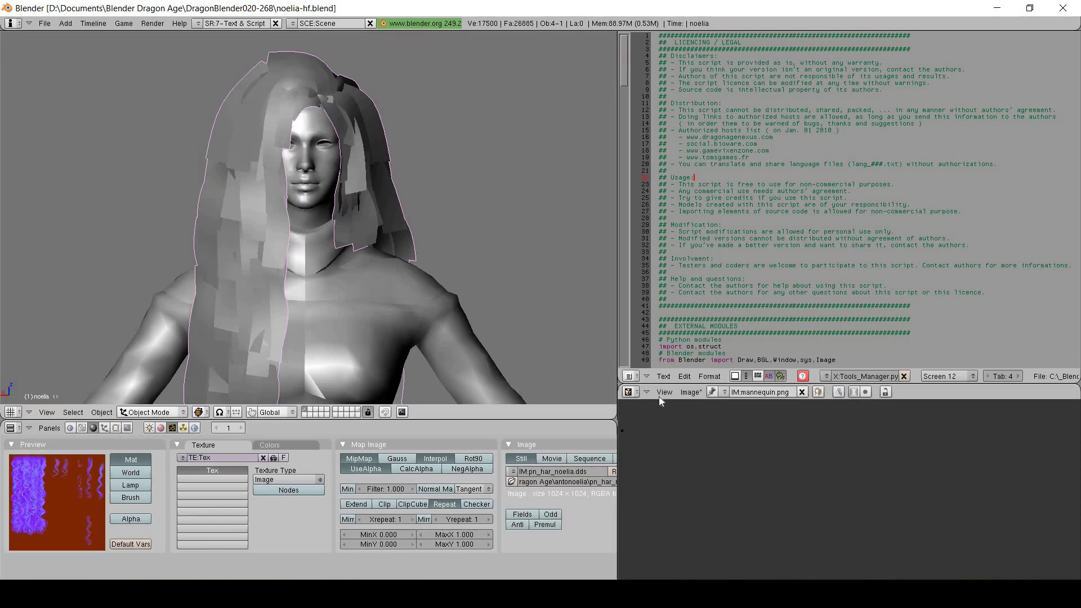
# - Enter Edit Mode on the hair and assign the pn_har_noelia.dds image to its UVs
pyautogui.click(158, 413)
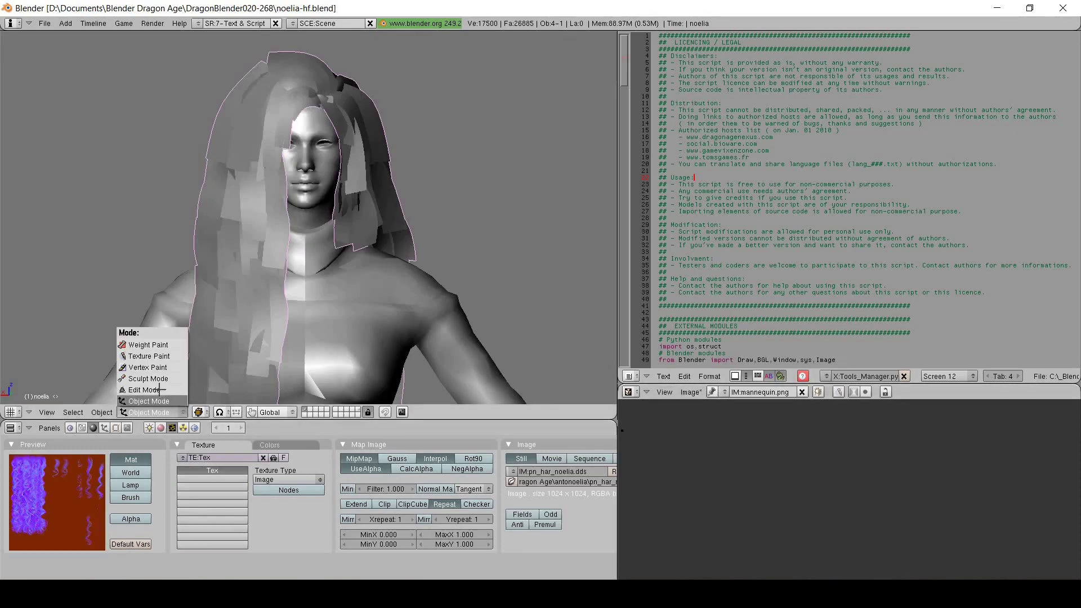
pyautogui.click(144, 394)
pyautogui.click(774, 392)
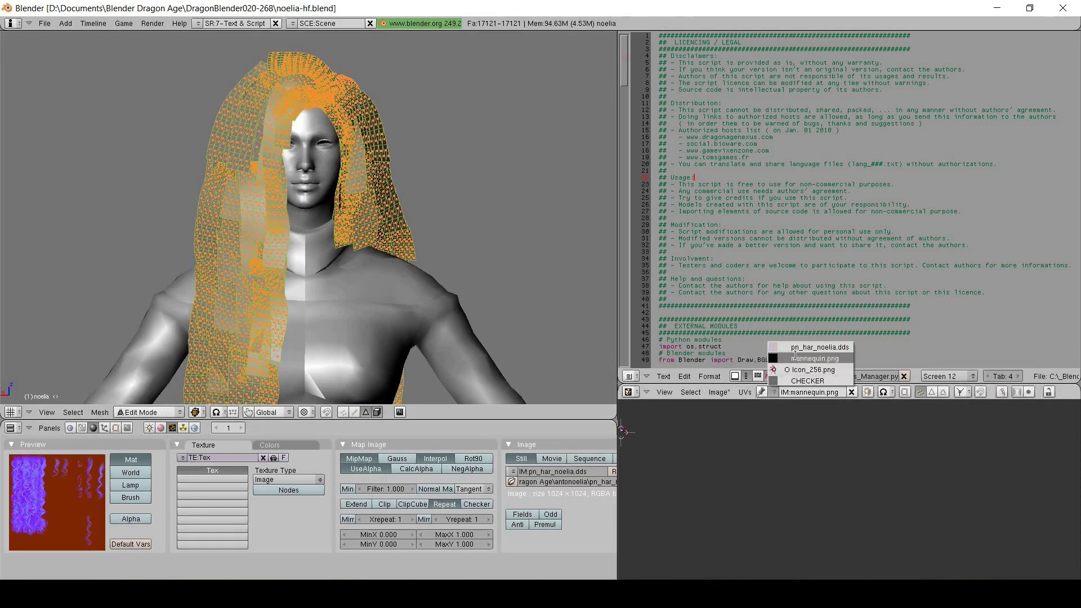
pyautogui.click(783, 347)
pyautogui.scroll(-6, 782, 448)
pyautogui.moveTo(799, 432); pyautogui.dragTo(786, 450, button='middle')
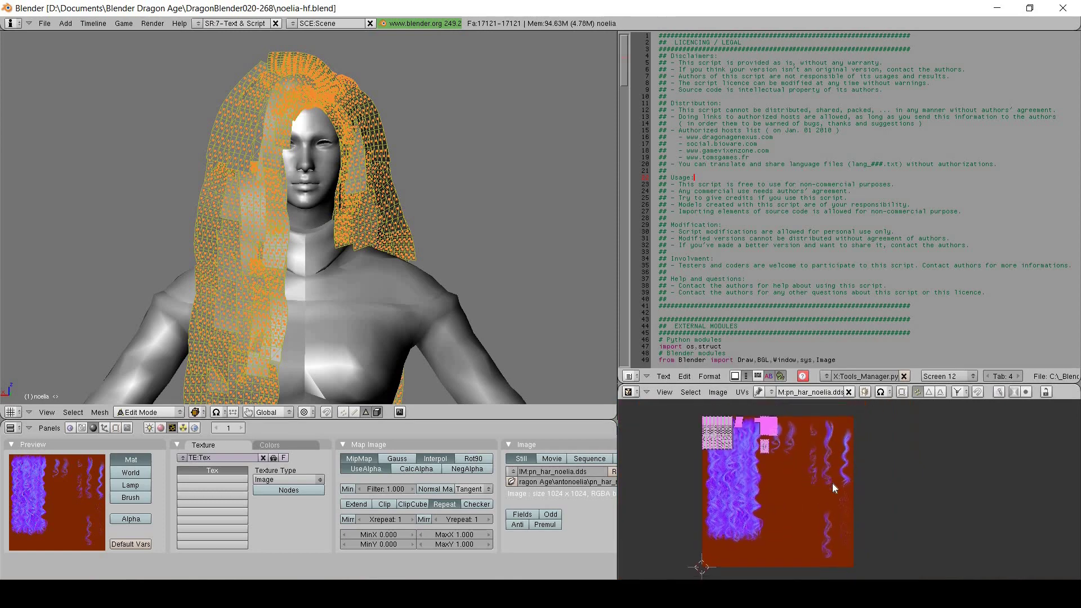
# - Select all hair UVs and scale them by 2 along Y, plus by 2 uniformly
pyautogui.press('a')
pyautogui.press('s')
pyautogui.press('y')
pyautogui.press('2')
pyautogui.press('Return')
pyautogui.press('s')
pyautogui.press('2')
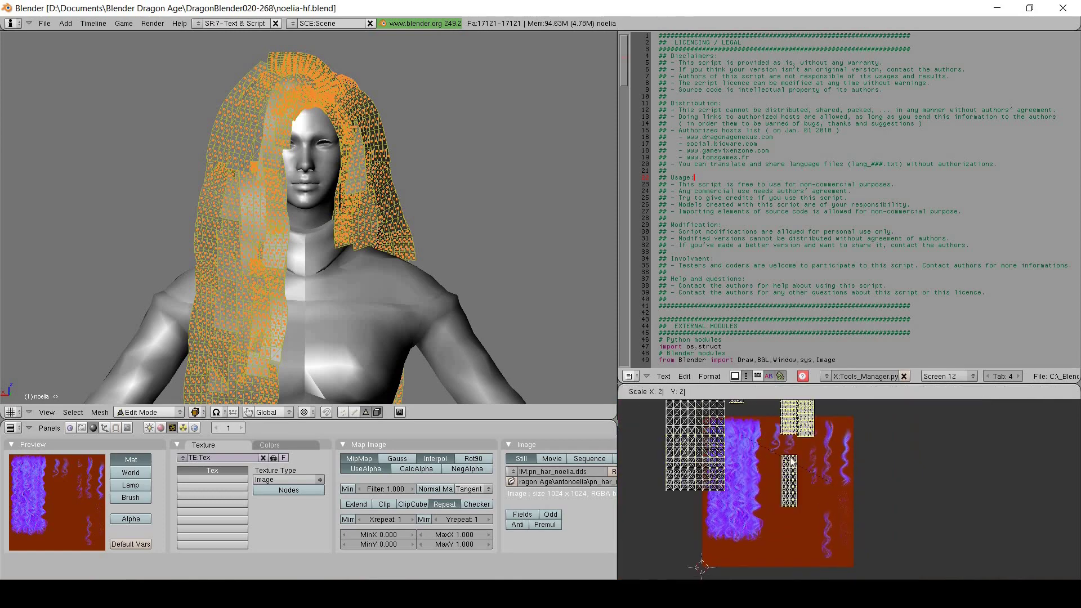
pyautogui.press('Return')
# - Move the UVs about 250 along X and down along Y so the islands line up with the hair texture
pyautogui.press('g')
pyautogui.press('x')
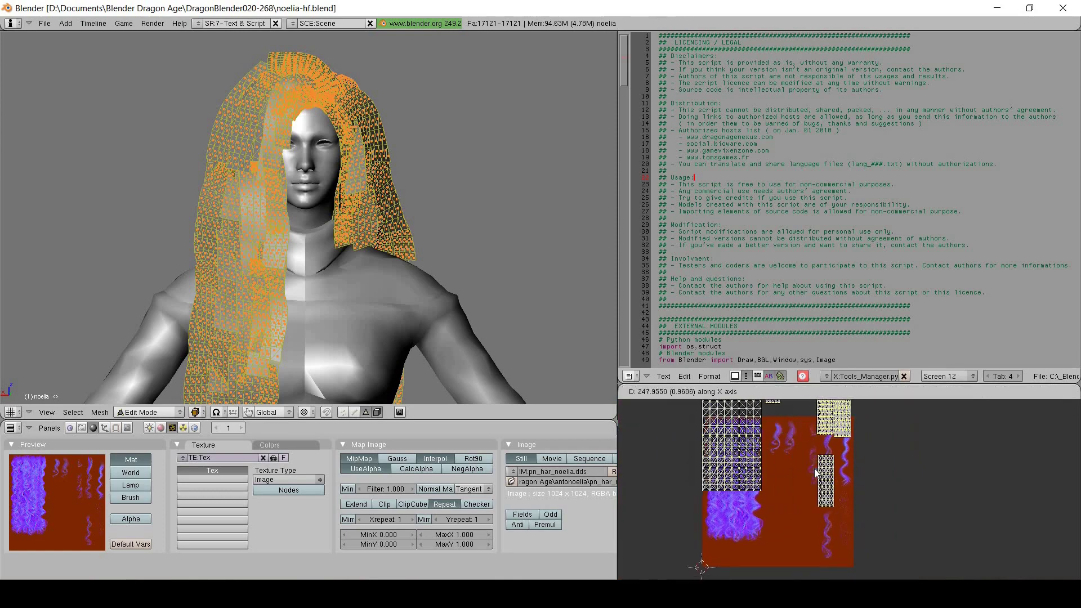
pyautogui.click(813, 469)
pyautogui.press('g')
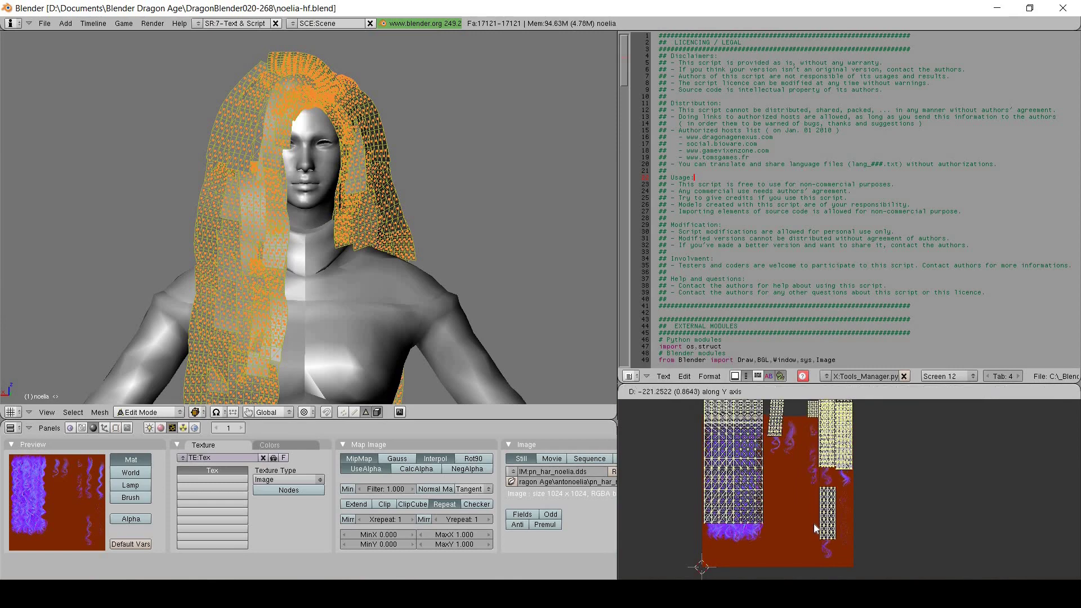
pyautogui.click(795, 486)
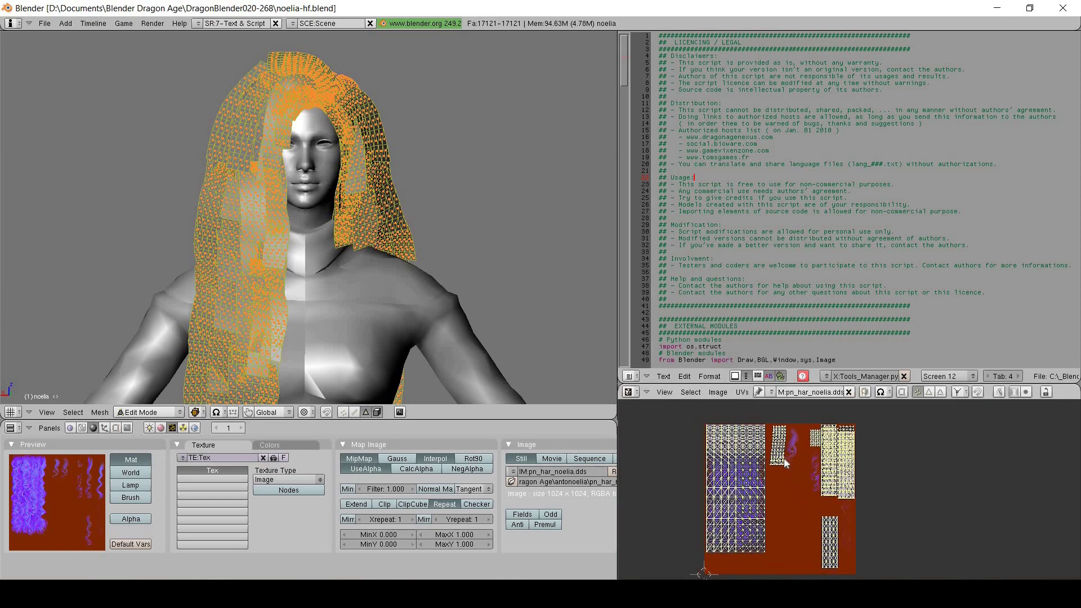
# - Check the UV islands against the texture strands, deselect the hair mesh and switch the 3D view to textured display
pyautogui.scroll(5, 781, 459)
pyautogui.moveTo(860, 459); pyautogui.dragTo(927, 446, button='middle')
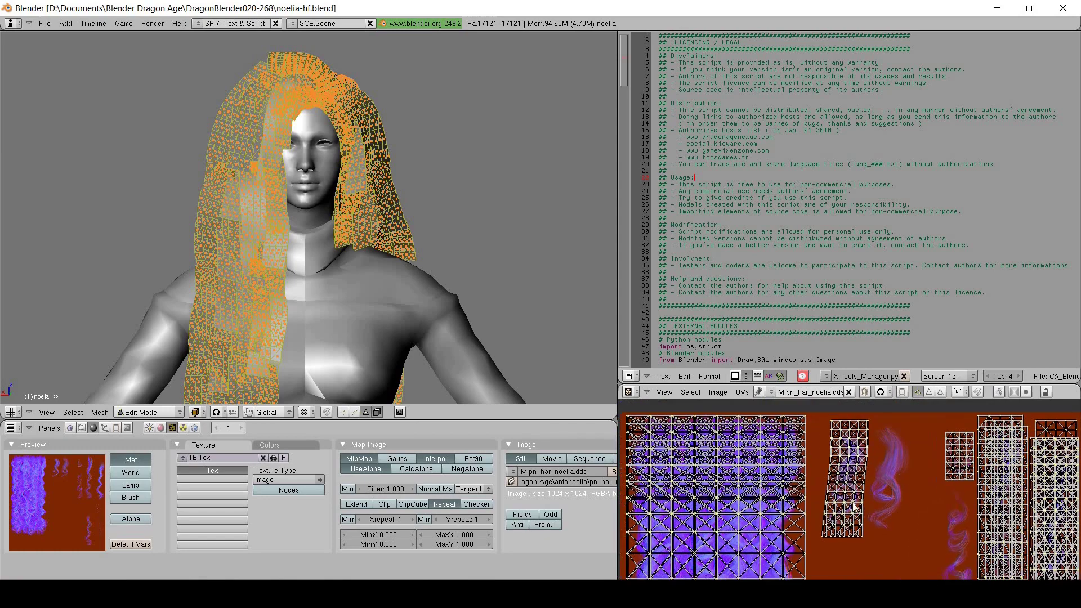
pyautogui.keyDown('shift'); pyautogui.scroll(-6, 905, 473); pyautogui.keyUp('shift')
pyautogui.keyDown('shift'); pyautogui.scroll(2, 887, 478); pyautogui.keyUp('shift')
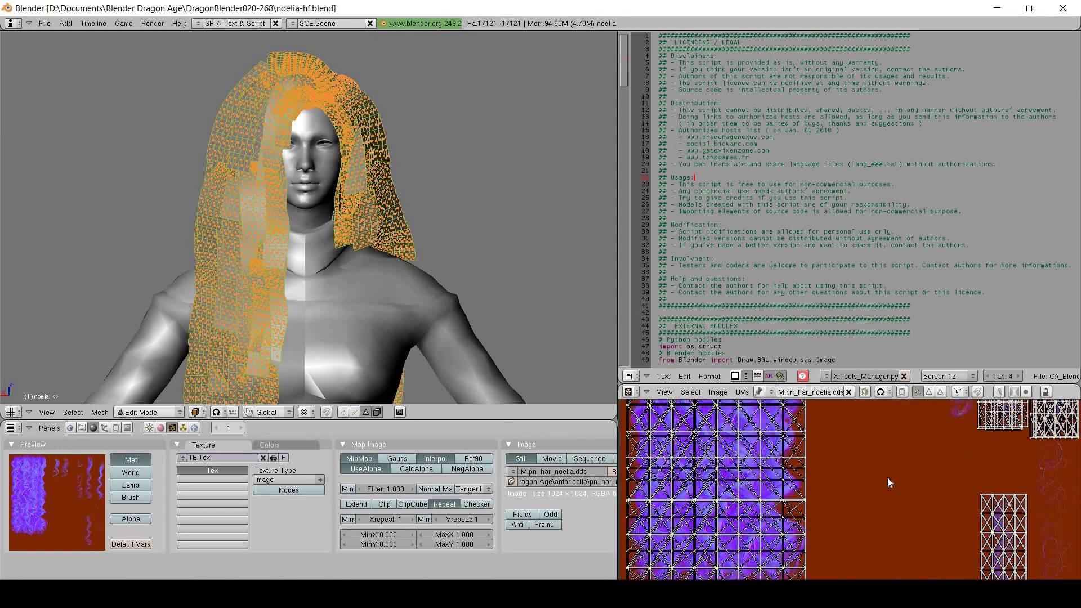
pyautogui.scroll(-3, 895, 494)
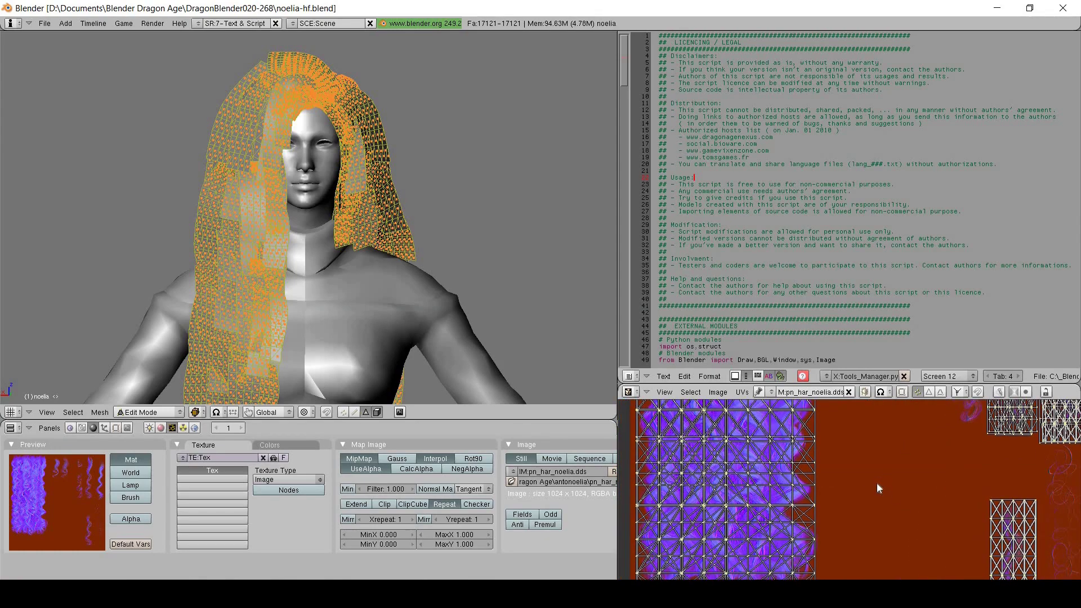
pyautogui.scroll(-3, 876, 483)
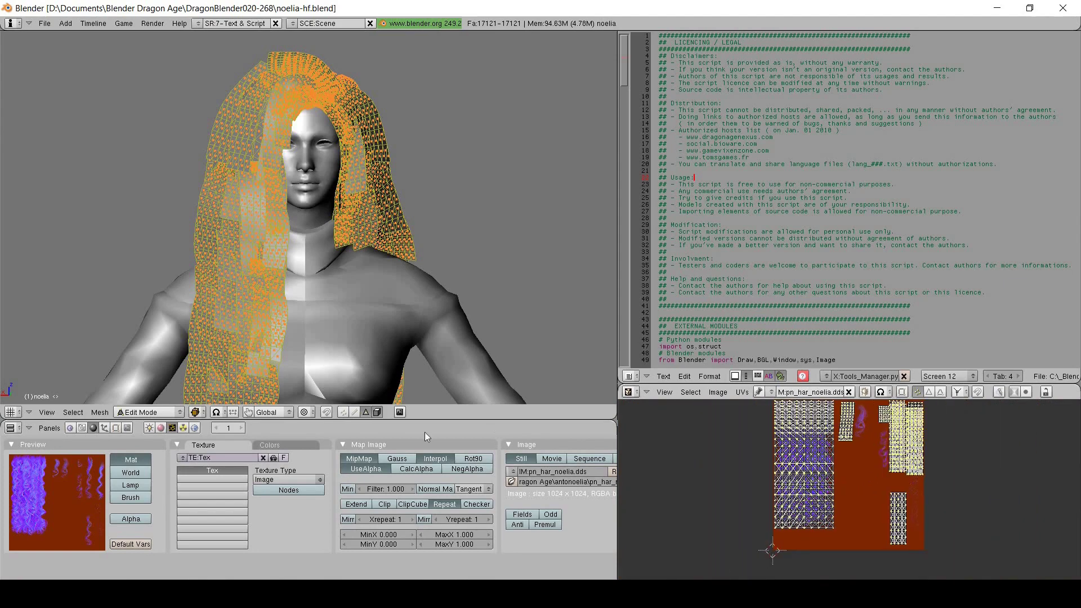
pyautogui.press('a')
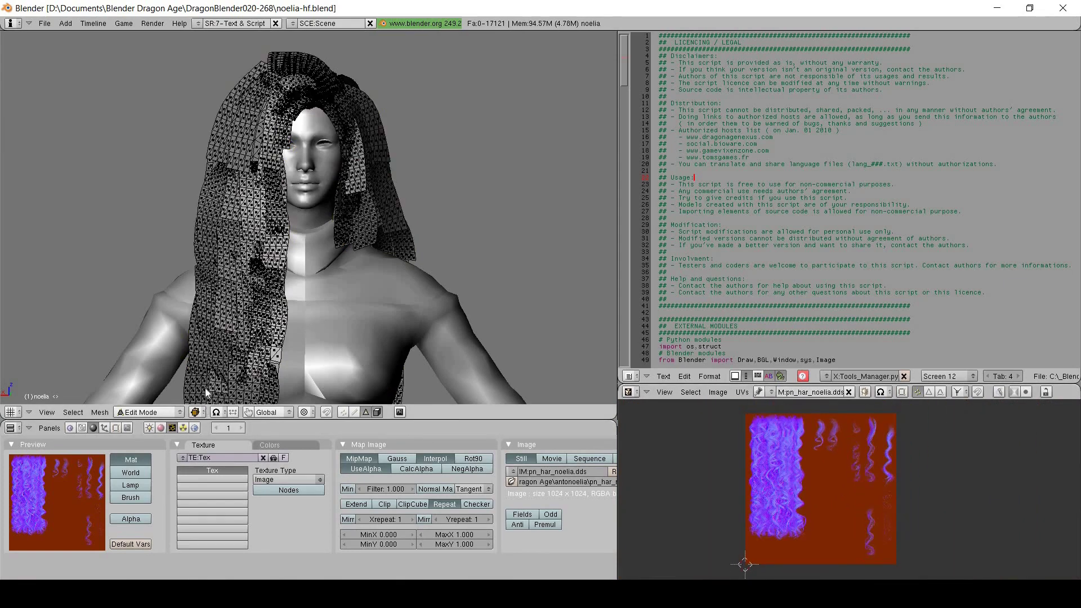
pyautogui.click(195, 412)
pyautogui.click(222, 360)
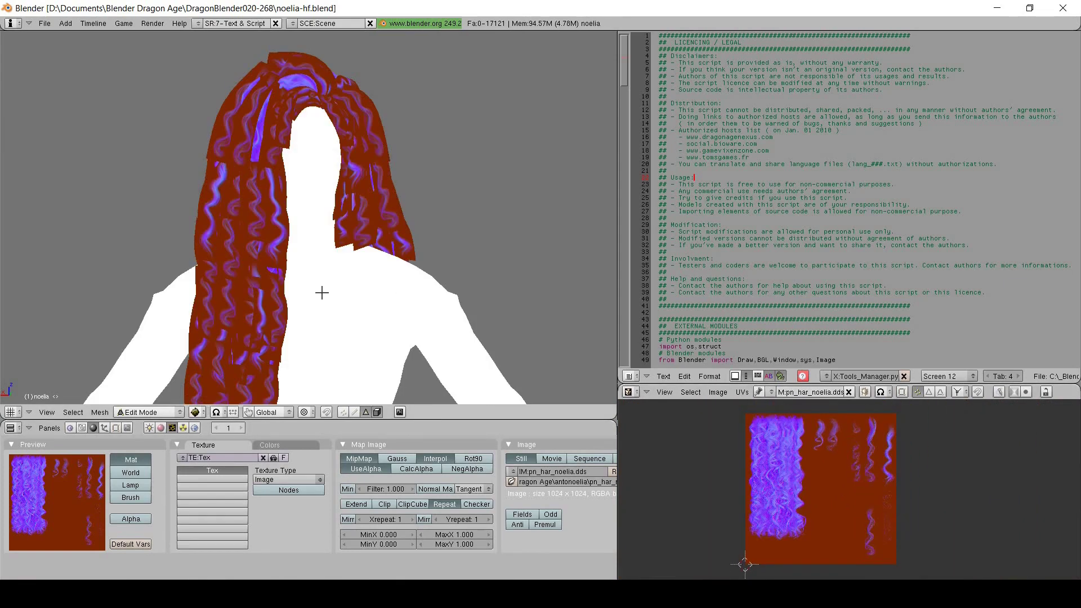
# - Delete the human female clothes mesh and the head meshes from the scene, leaving only the Noelia hair
pyautogui.moveTo(321, 293); pyautogui.dragTo(513, 278, button='middle')
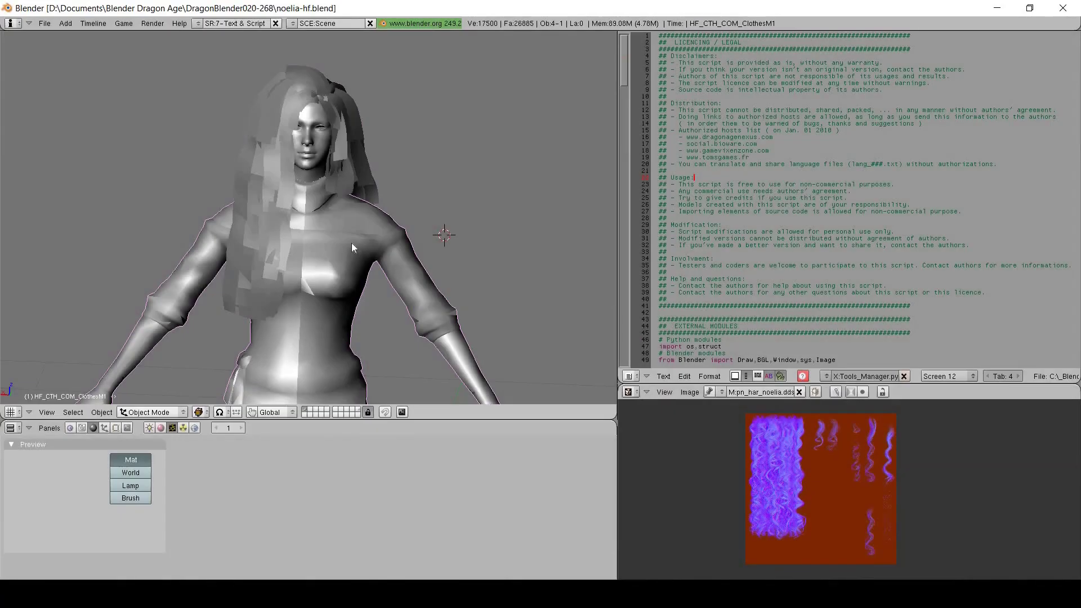
pyautogui.press('x')
pyautogui.press('Return')
pyautogui.rightClick(317, 174)
pyautogui.rightClick(317, 174)
pyautogui.press('x')
pyautogui.click(313, 152)
pyautogui.press('a')
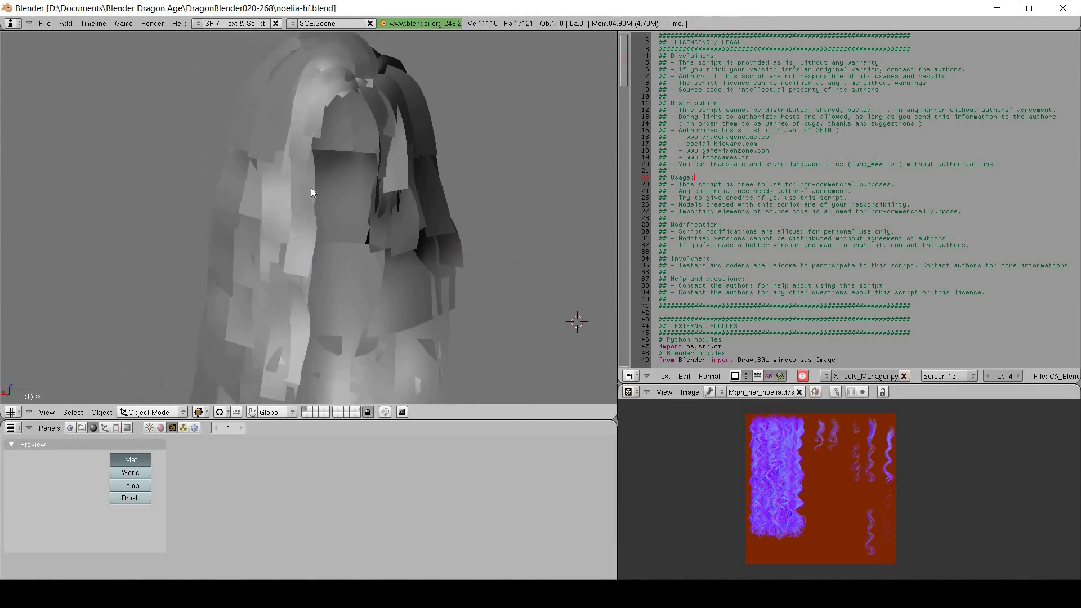
# - In the Noelia hair mesh, select the linked faces of an inner back layer and sort the mesh faces by selection
pyautogui.moveTo(311, 192); pyautogui.dragTo(289, 319, button='middle')
pyautogui.rightClick(290, 319)
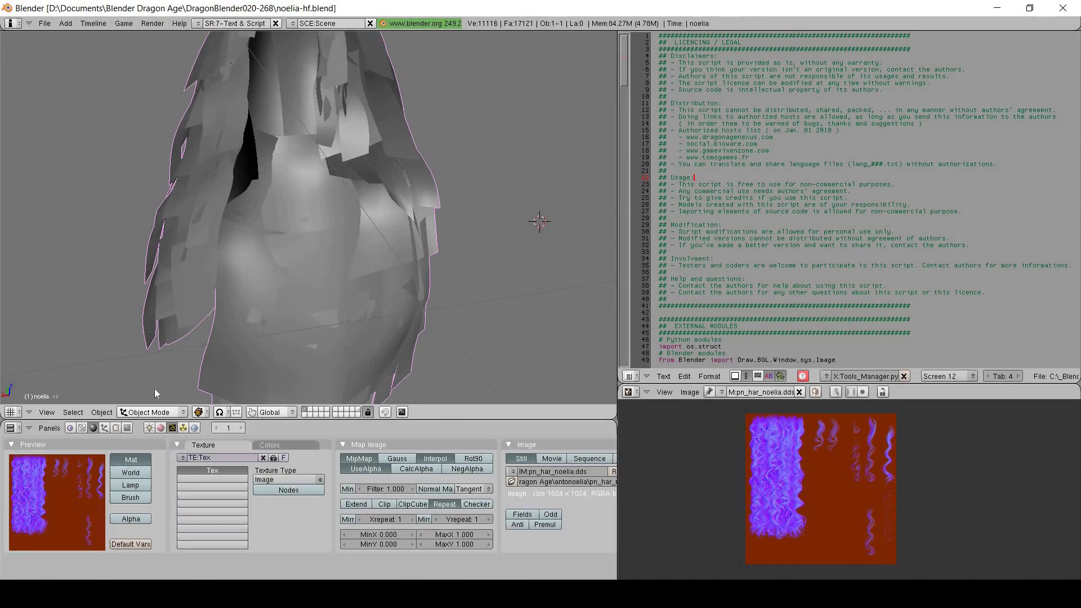
pyautogui.click(151, 412)
pyautogui.click(145, 391)
pyautogui.keyDown('shift'); pyautogui.moveTo(294, 59); pyautogui.dragTo(572, 174, button='middle'); pyautogui.keyUp('shift')
pyautogui.scroll(2, 303, 182)
pyautogui.scroll(2, 303, 181)
pyautogui.press('l')
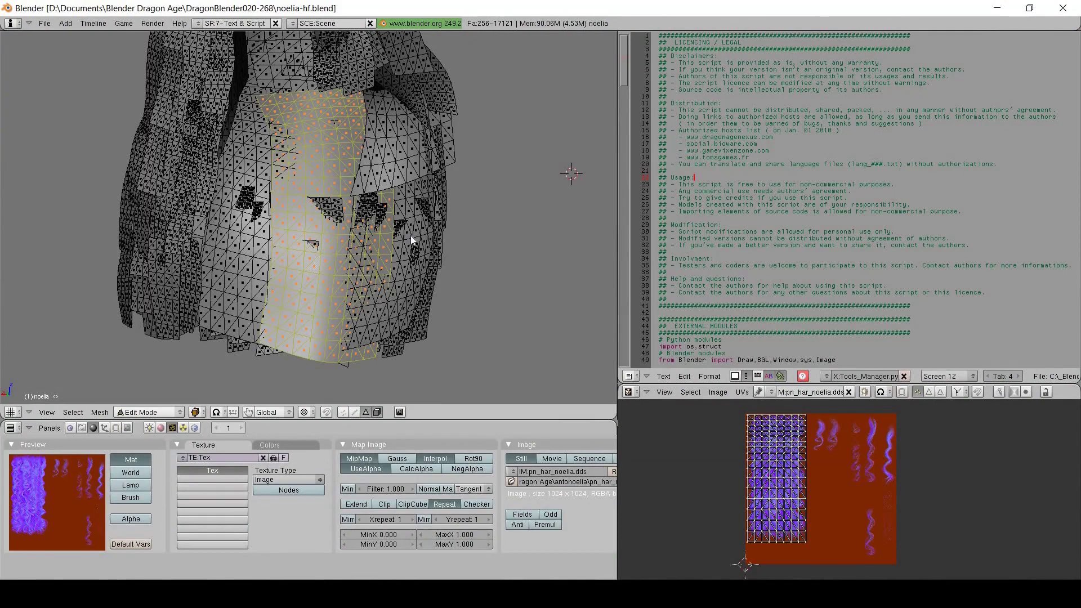
pyautogui.press('Tab')
pyautogui.hotkey('ctrl', 'f')
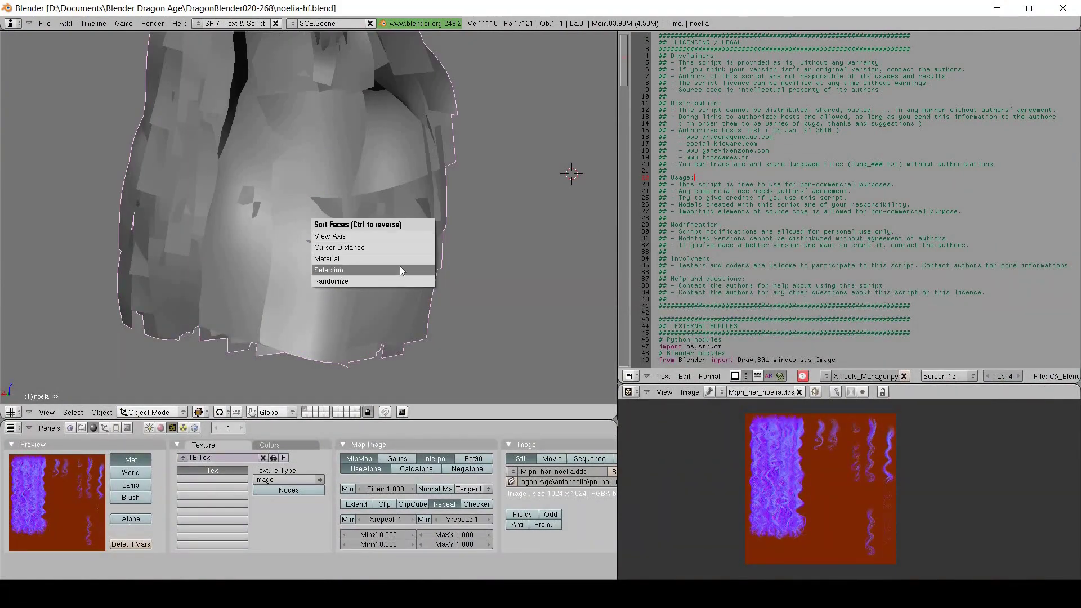
pyautogui.click(400, 268)
pyautogui.press('Tab')
pyautogui.press('a')
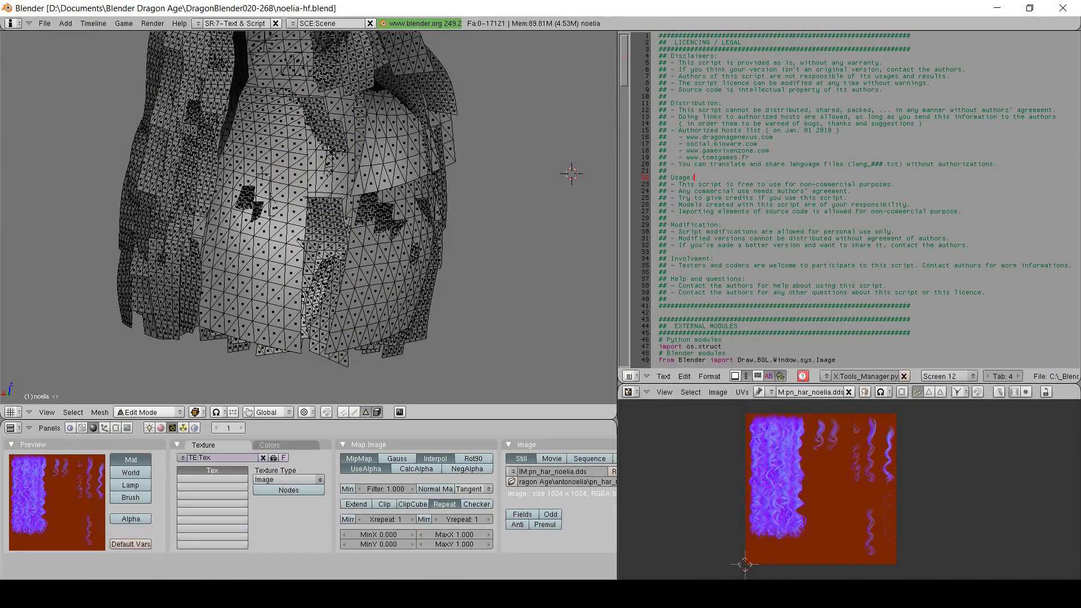
# - Select all connected wide inner back layers of the hair and sort the faces by that selection
pyautogui.moveTo(257, 170); pyautogui.dragTo(286, 269, button='middle')
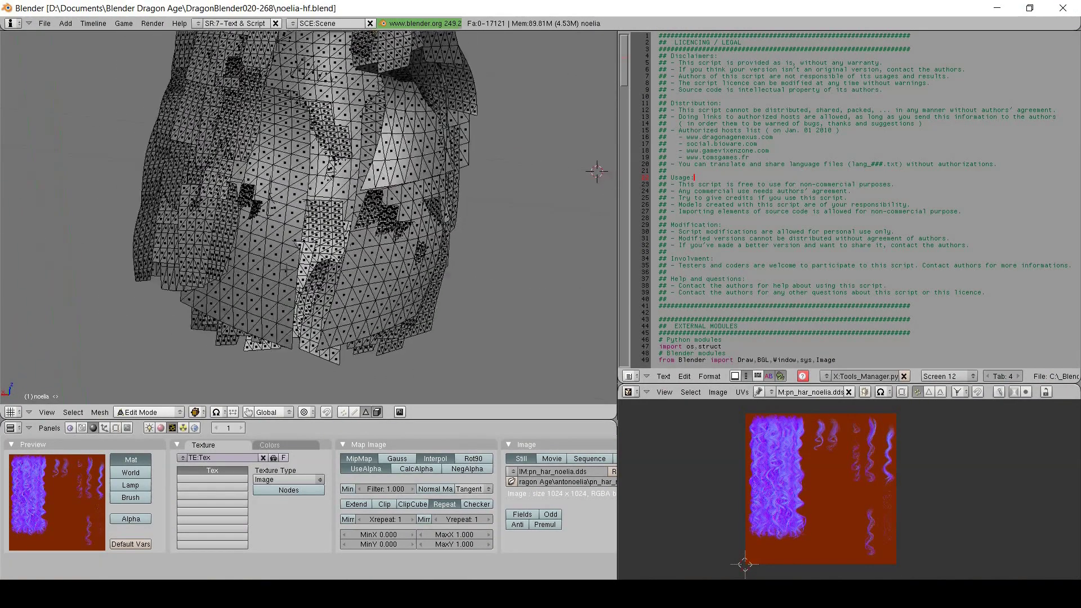
pyautogui.hotkey('ctrl', 'l')
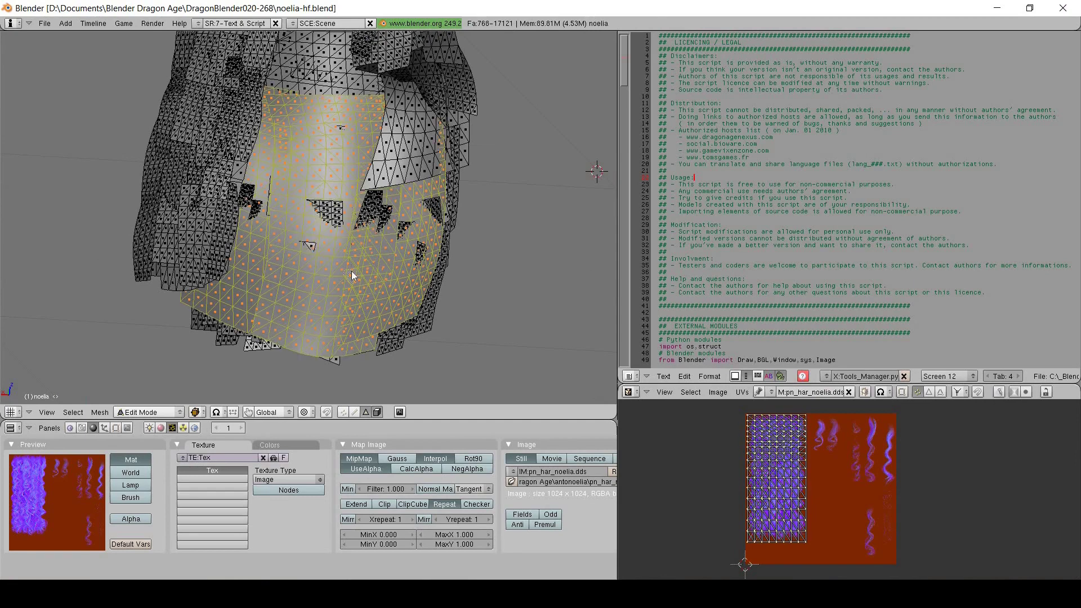
pyautogui.press('Tab')
pyautogui.hotkey('ctrl', 'f')
pyautogui.click(352, 271)
pyautogui.press('Tab')
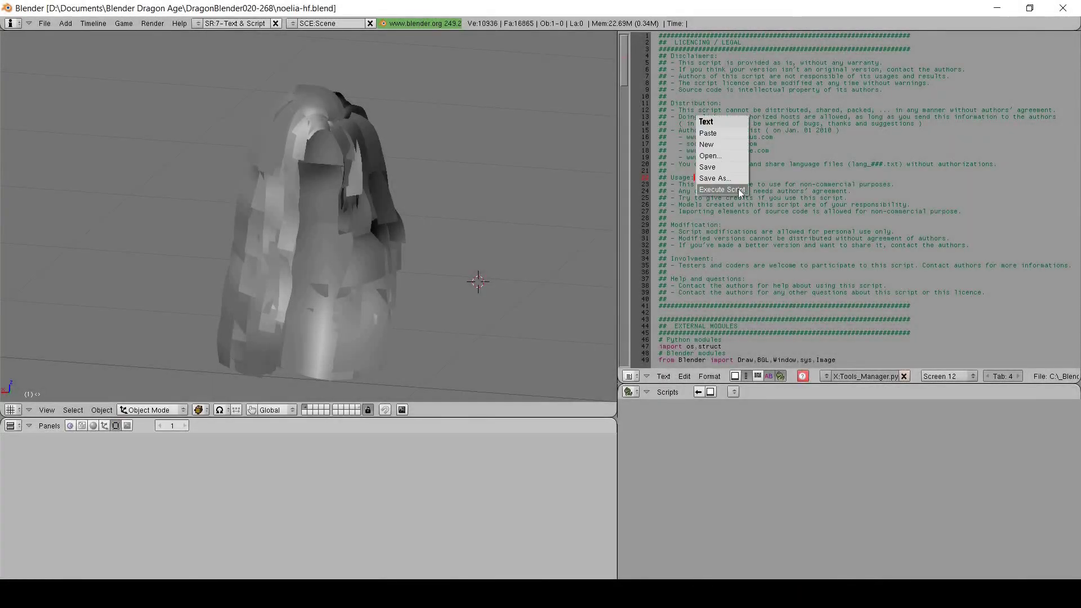
# - In the DragonBlender MSH Tool, choose hf_har_hc1_0.msh from the 07 hf hairs vanilla folder
pyautogui.click(769, 310)
pyautogui.click(816, 312)
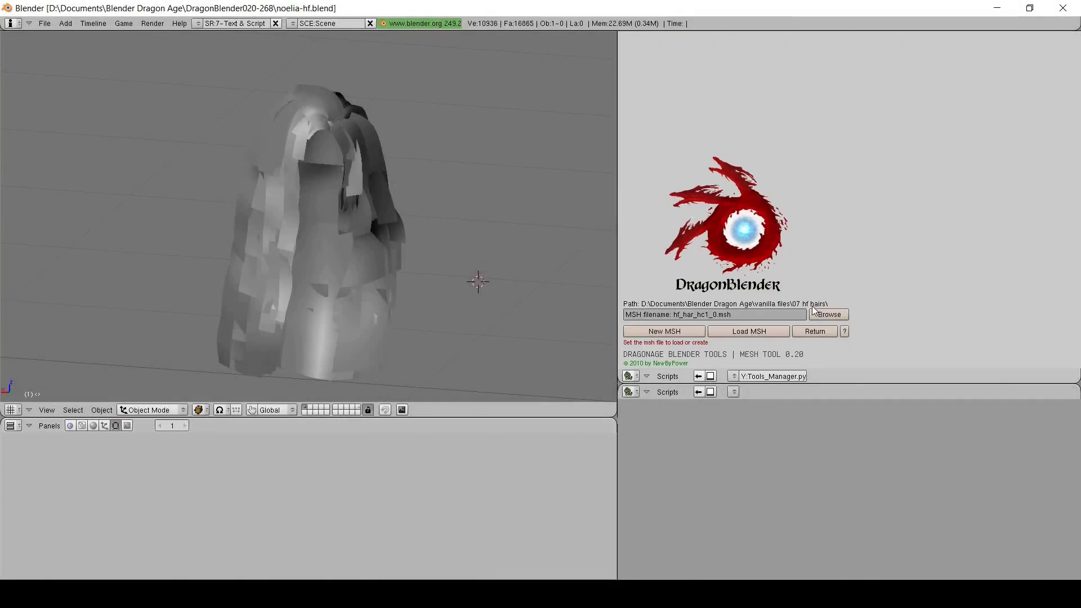
pyautogui.click(703, 255)
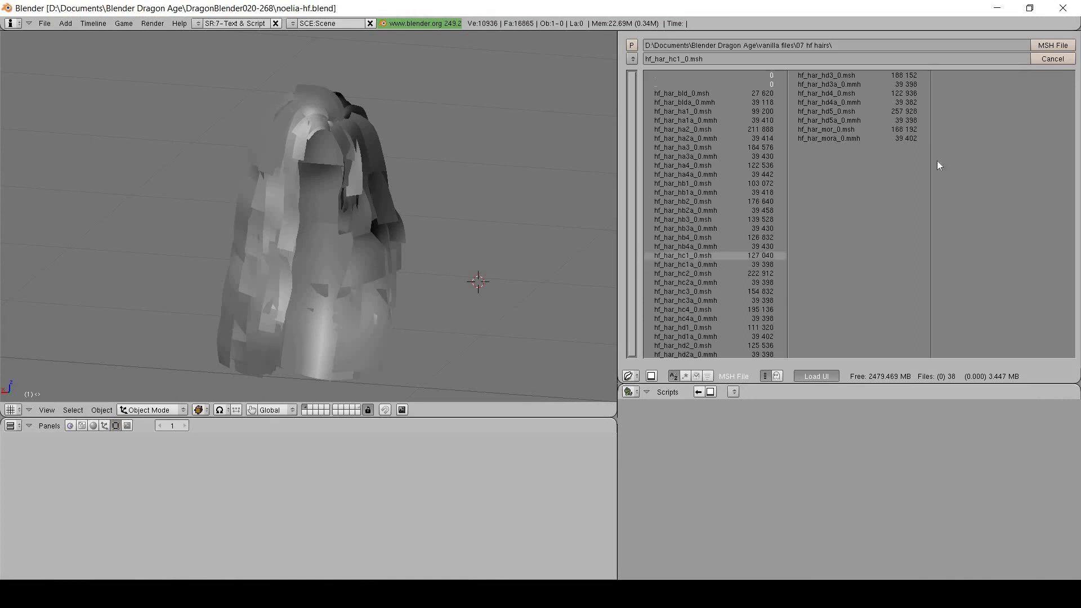
pyautogui.click(1045, 46)
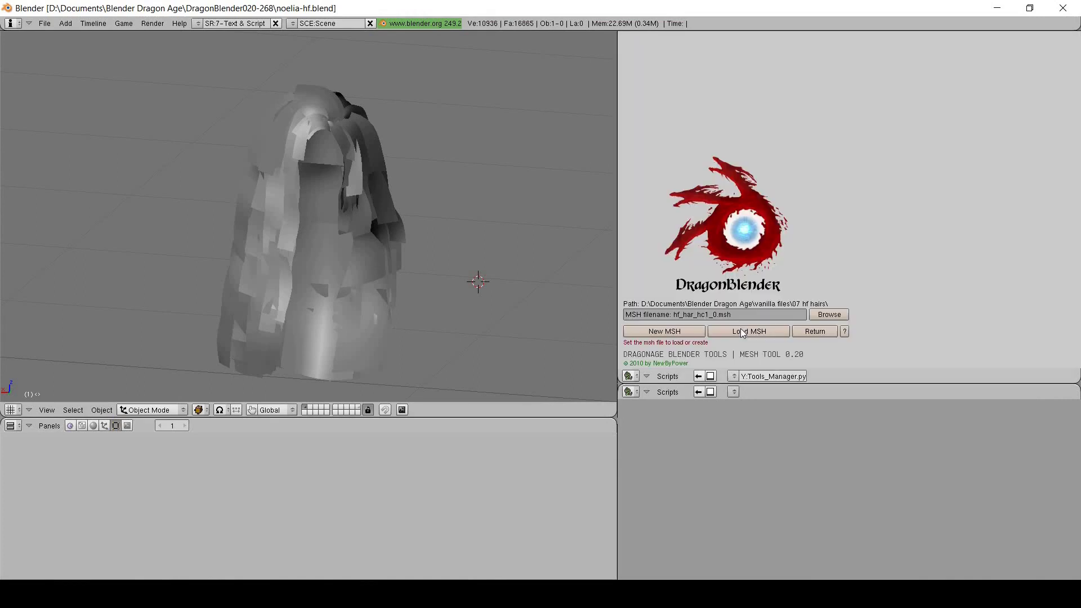
# - Load the chosen MSH file, import its HF_HAR_HC1_HairM2 chunk as a mesh and quit the tool
pyautogui.click(743, 333)
pyautogui.click(731, 110)
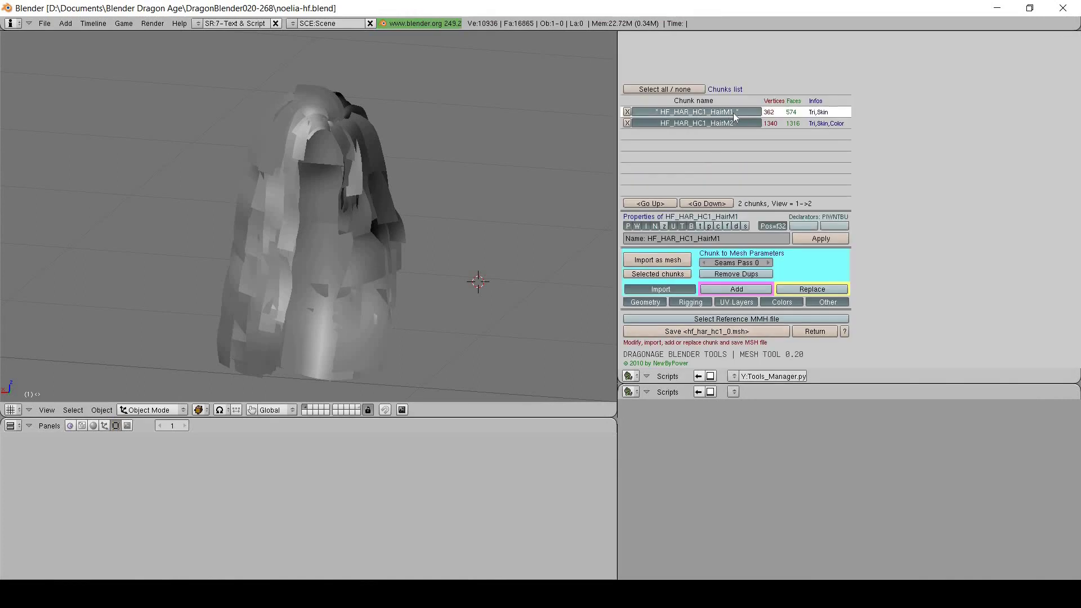
pyautogui.click(737, 121)
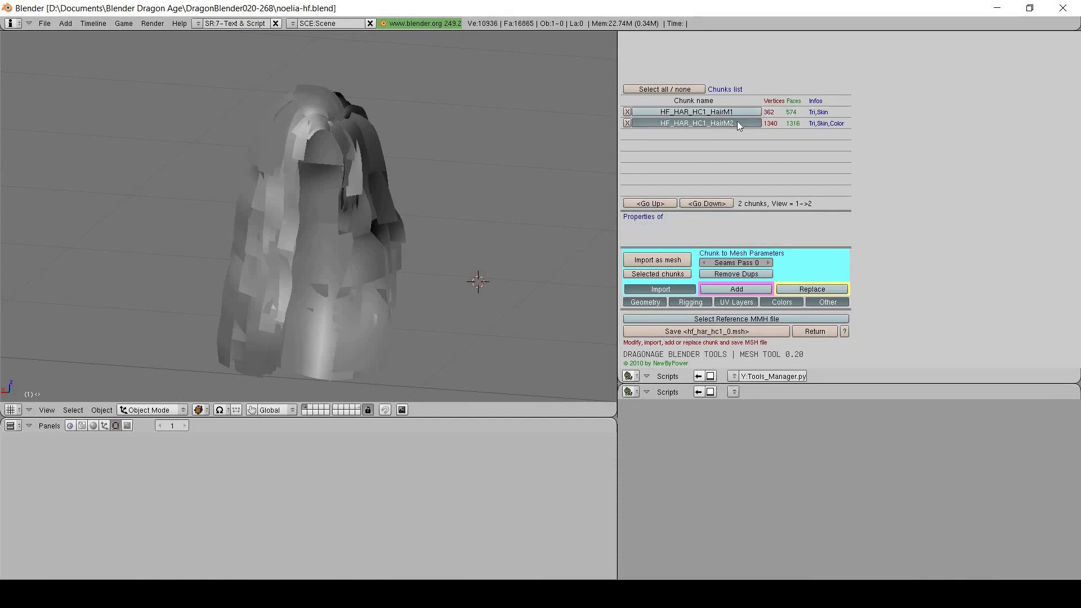
pyautogui.click(666, 259)
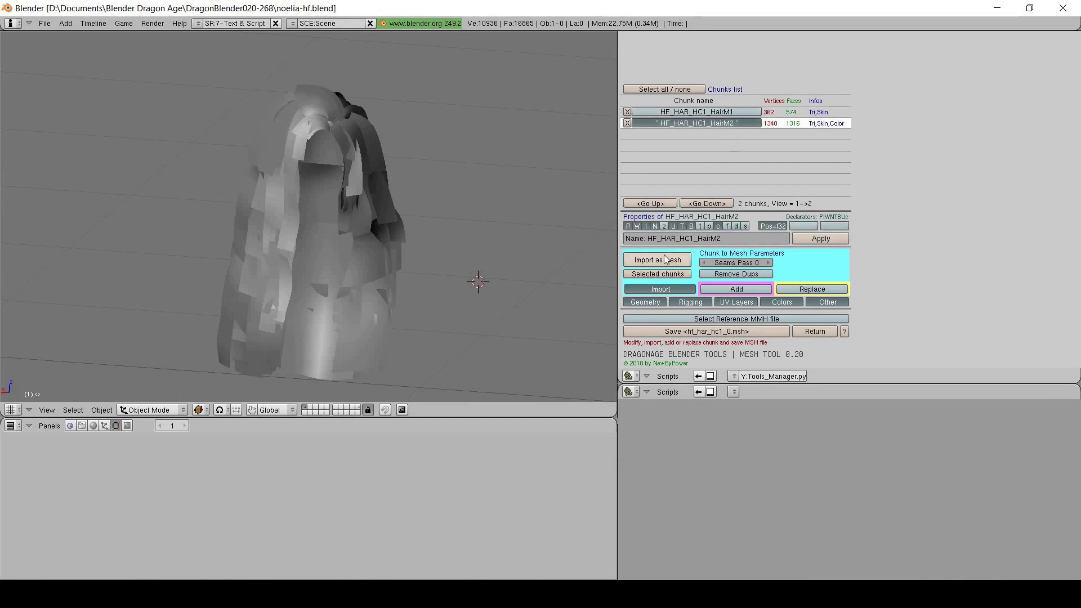
pyautogui.click(803, 331)
pyautogui.click(804, 330)
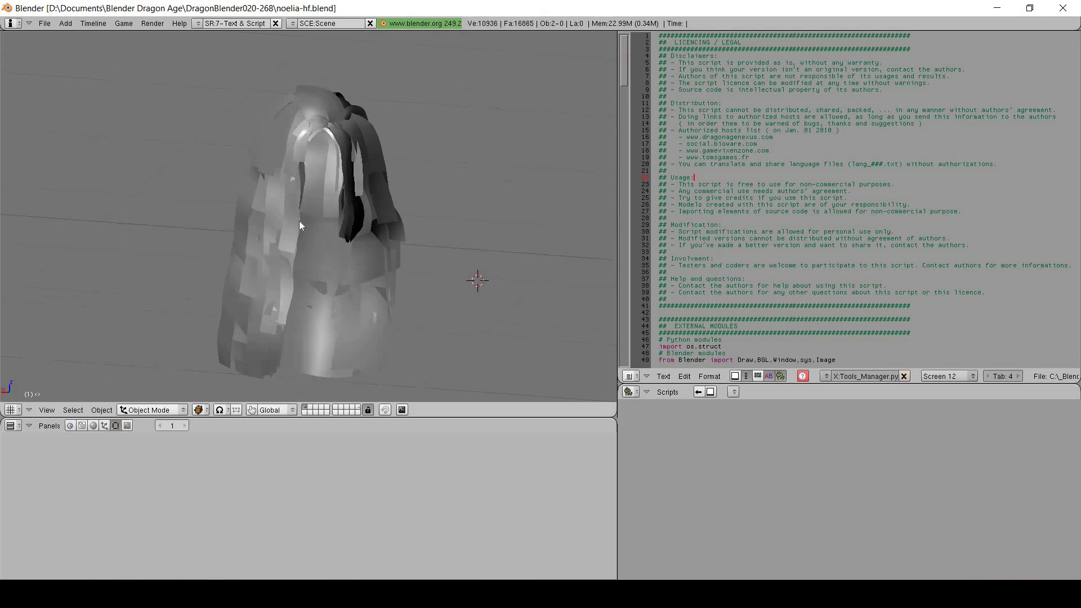
# - Run the Bone Weight Copy script on the selected vanilla and Noelia hair meshes
pyautogui.click(638, 396)
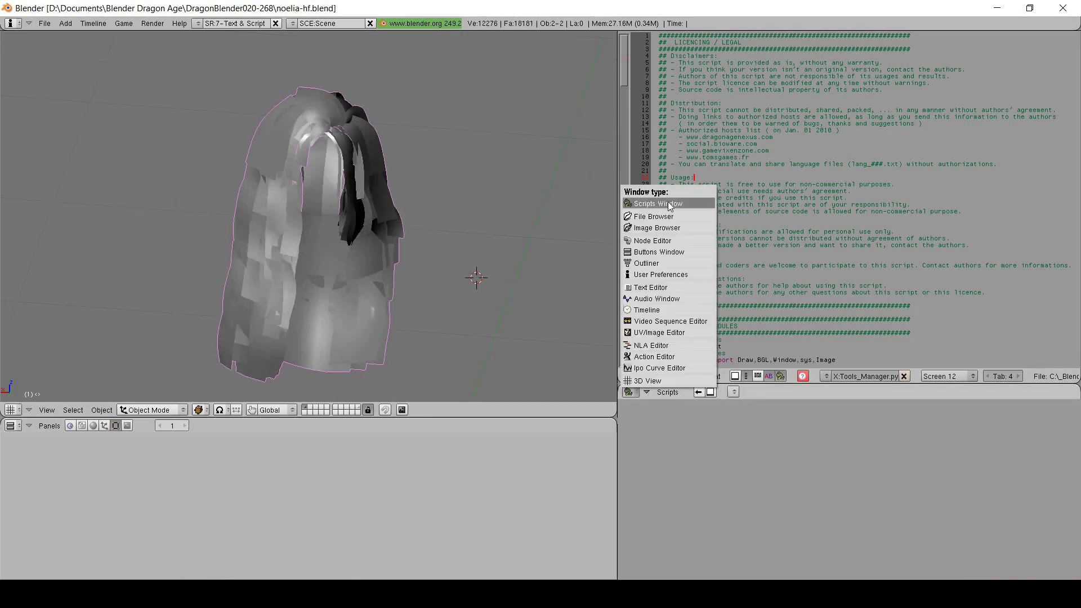
pyautogui.click(668, 392)
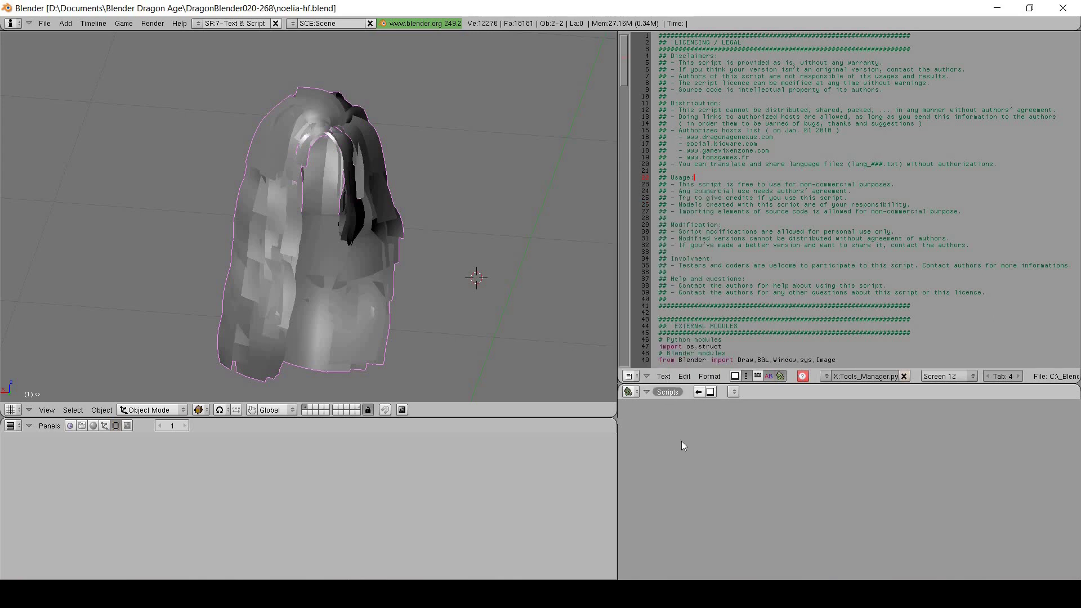
pyautogui.moveTo(706, 481)
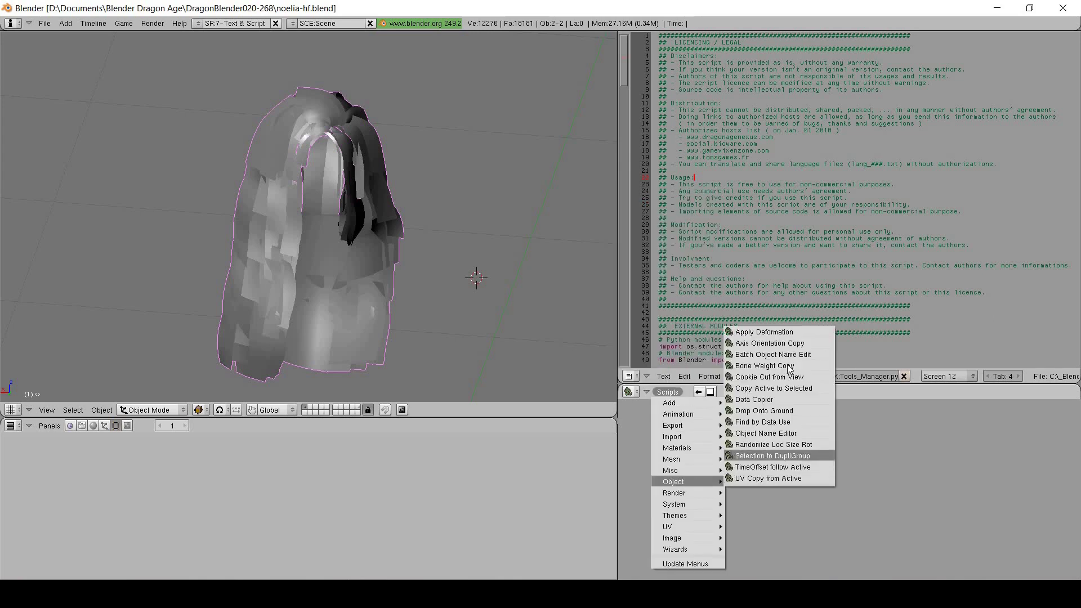
pyautogui.click(787, 366)
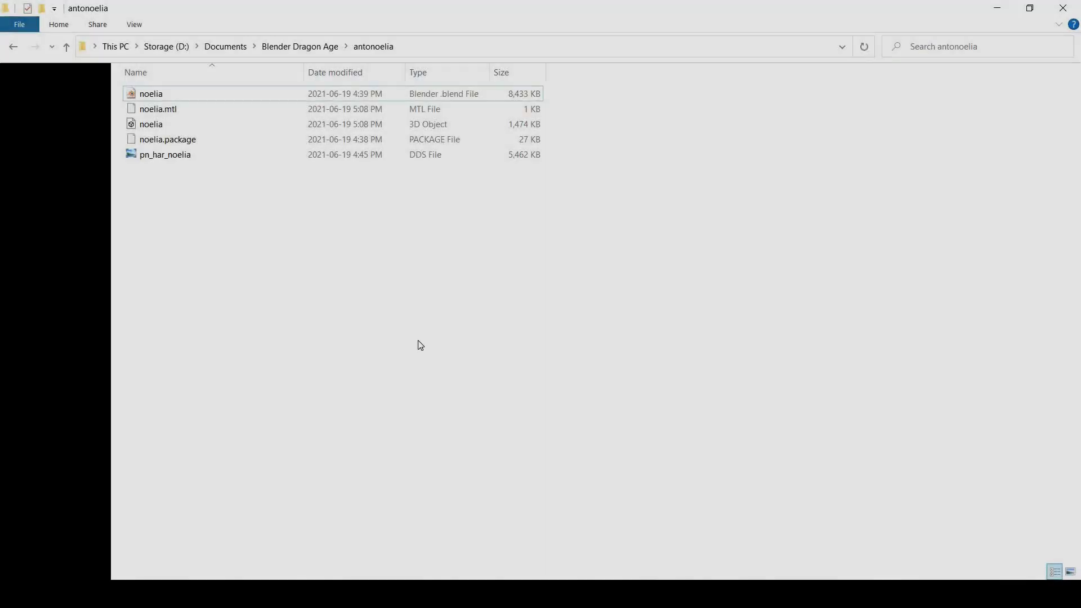
# - Paste hf_har_hc1_0.msh and hf_har_hc1a_0.mmh into the antonoelia folder, copy the folder path and return to Blender
pyautogui.hotkey('ctrl', 'v')
pyautogui.click(737, 128)
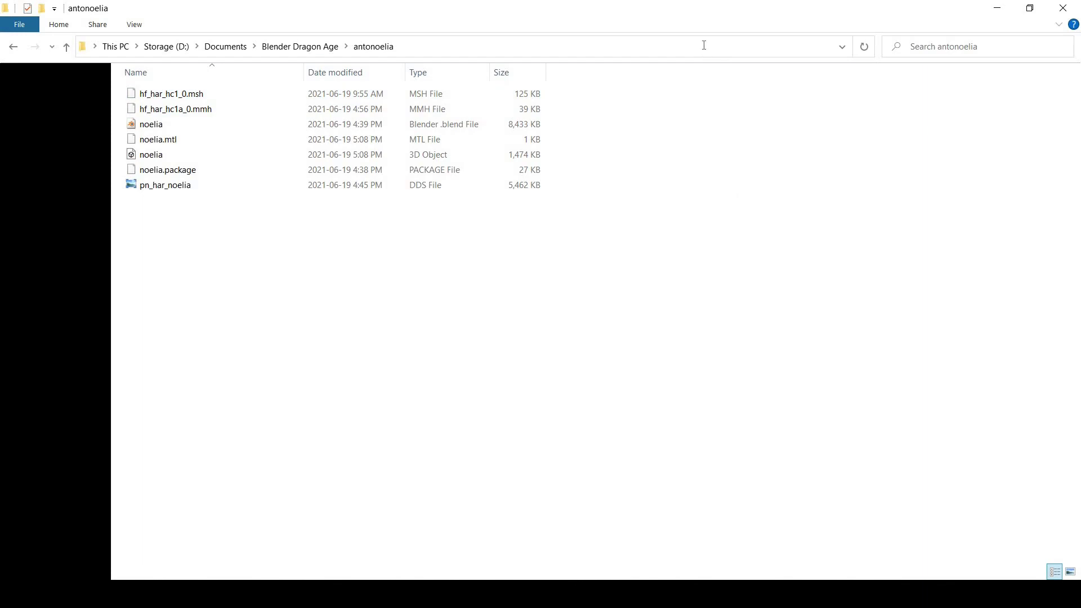
pyautogui.click(703, 45)
pyautogui.click(422, 525)
pyautogui.moveTo(380, 579)
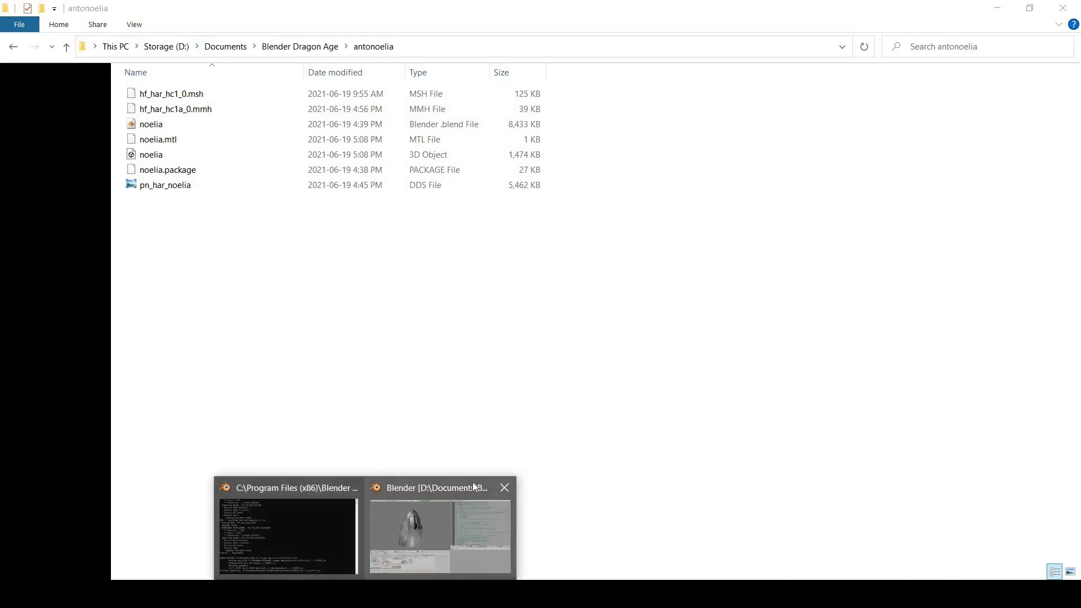
pyautogui.click(472, 482)
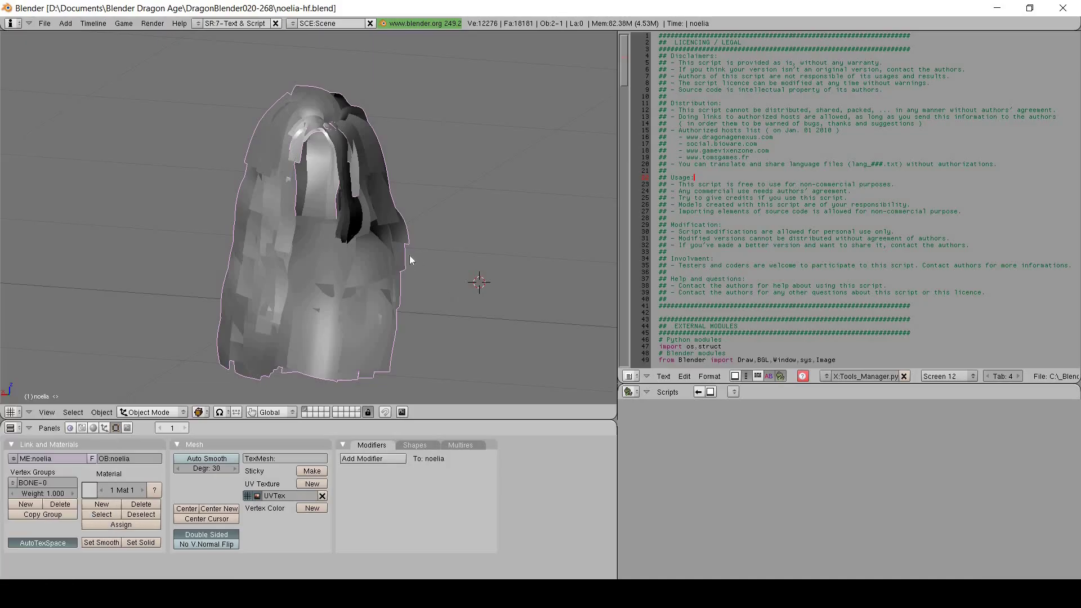
# - Delete the imported vanilla hair and execute the Tools_Manager.py script with the Noelia hair selected
pyautogui.rightClick(351, 232)
pyautogui.rightClick(350, 230)
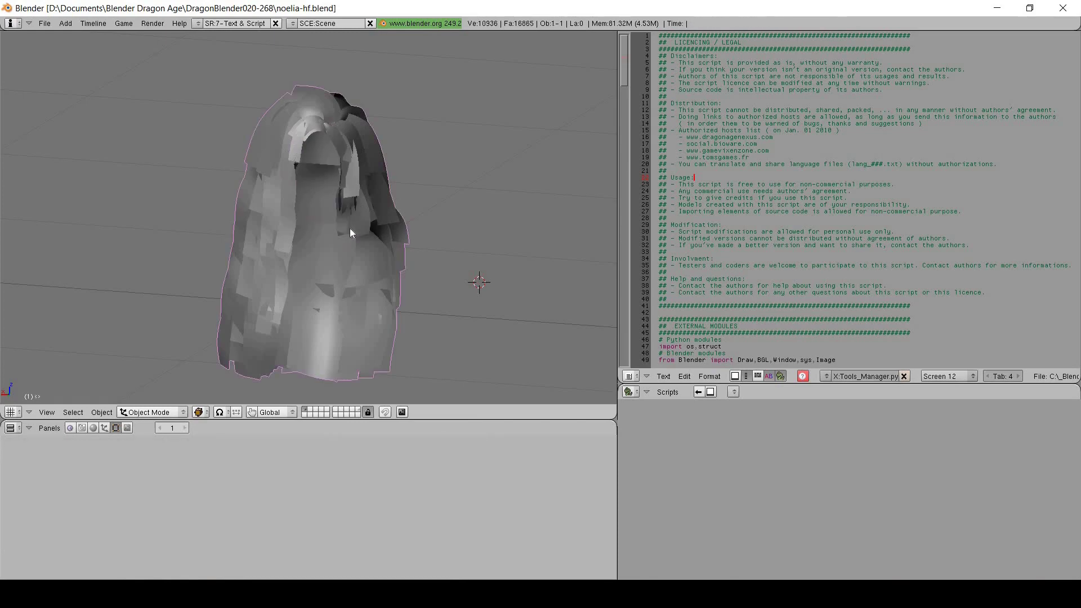
pyautogui.rightClick(749, 185)
pyautogui.click(730, 169)
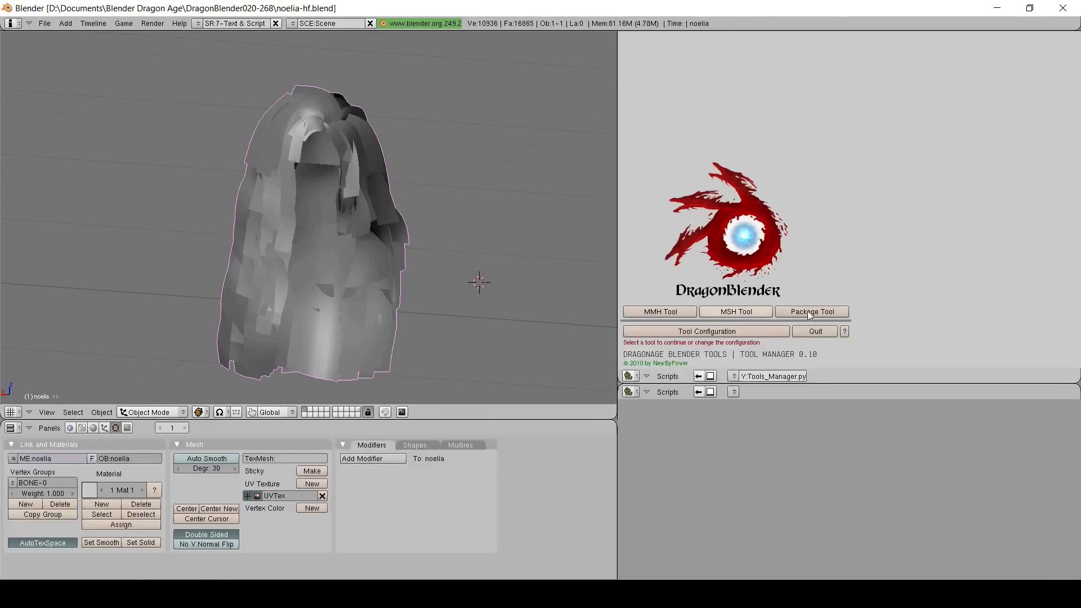
# - Load hf_har_hc1_0.msh from D:\Documents\Blender Dragon Age\antonoelia\ in the DragonBlender MSH Tool
pyautogui.click(738, 313)
pyautogui.click(762, 125)
pyautogui.click(863, 44)
pyautogui.hotkey('ctrl', 'v')
pyautogui.press('Return')
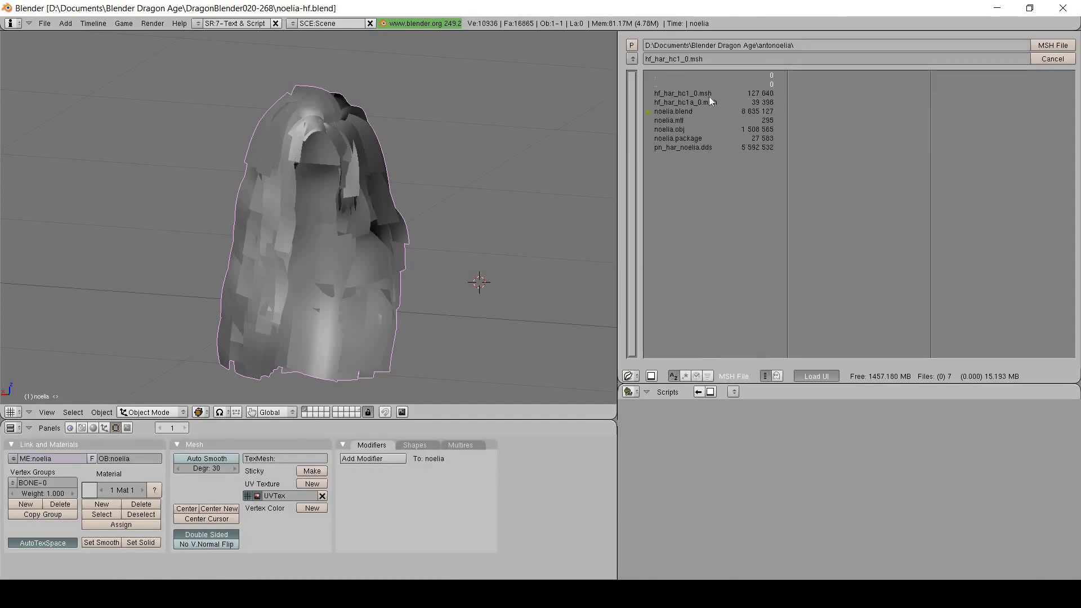
pyautogui.click(1046, 45)
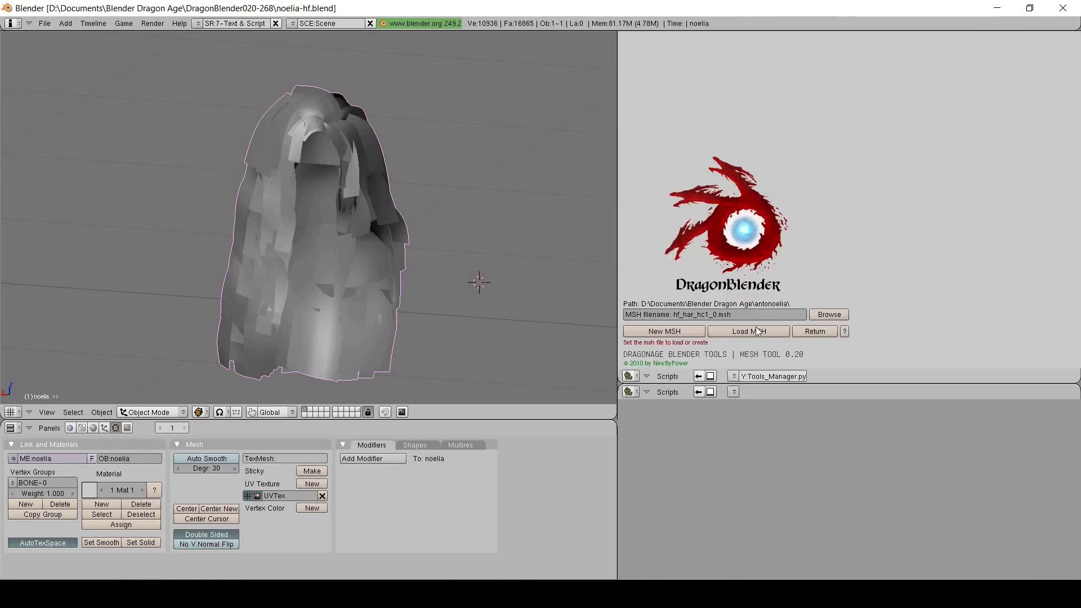
pyautogui.click(755, 328)
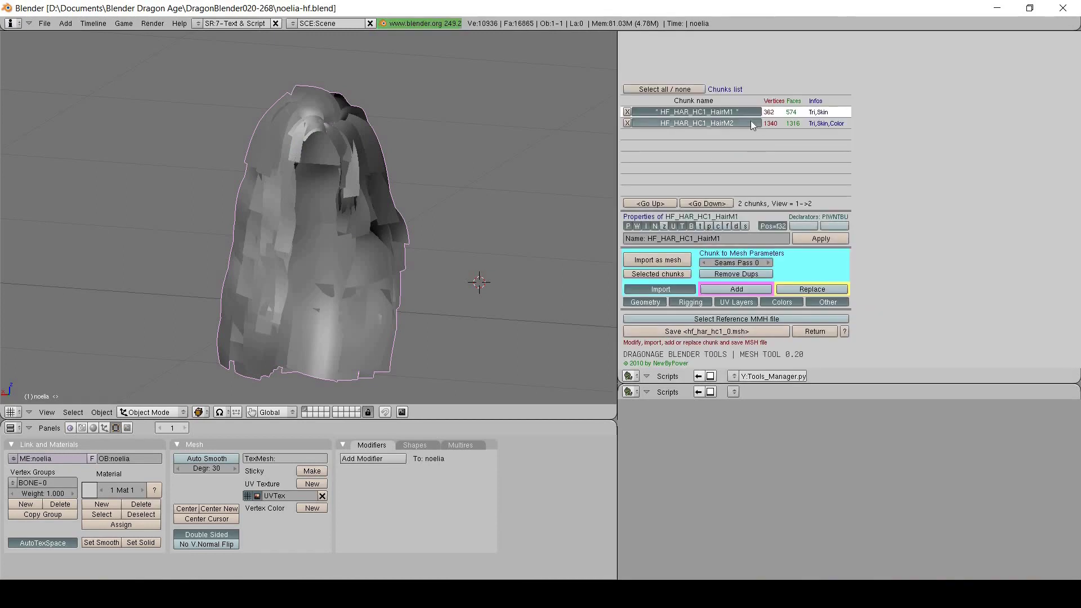
# - Replace the HF_HAR_HC1_HairM2 chunk with the Noelia hair mesh, save hf_har_hc1_0.msh and quit the tool
pyautogui.click(751, 122)
pyautogui.click(805, 289)
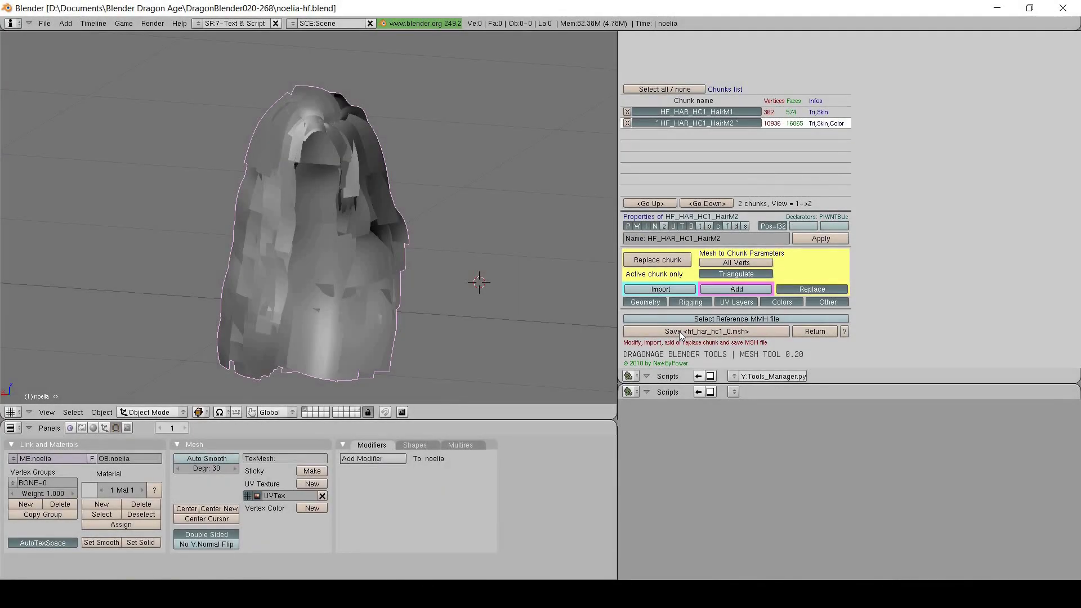
pyautogui.click(809, 334)
pyautogui.click(810, 334)
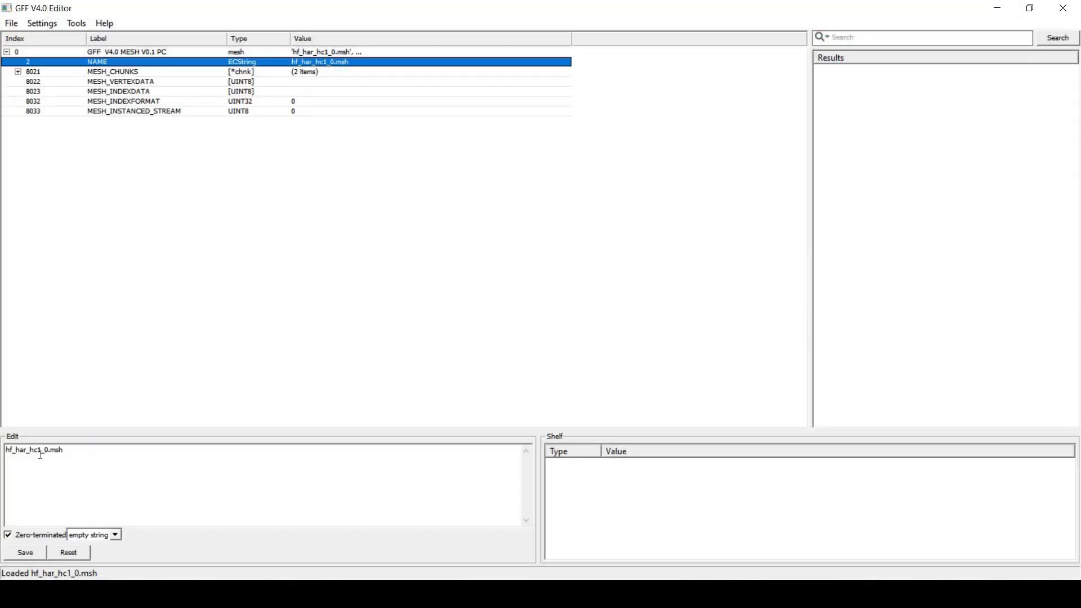
# - In GFF V4.0 Editor, set the mesh file's NAME to hf_har_antonoelia_0.msh and open hf_har_hc1a_0.mmh
pyautogui.click(38, 452)
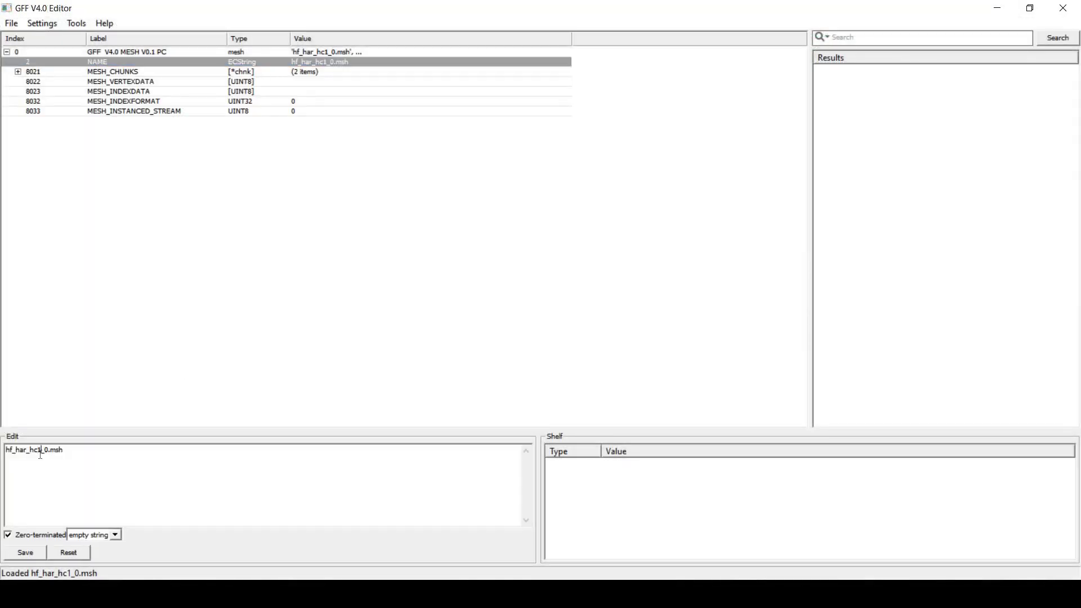
pyautogui.press('BackSpace')
pyautogui.press('BackSpace')
pyautogui.press('BackSpace')
pyautogui.write('antonoelia')
pyautogui.click(24, 552)
pyautogui.click(12, 24)
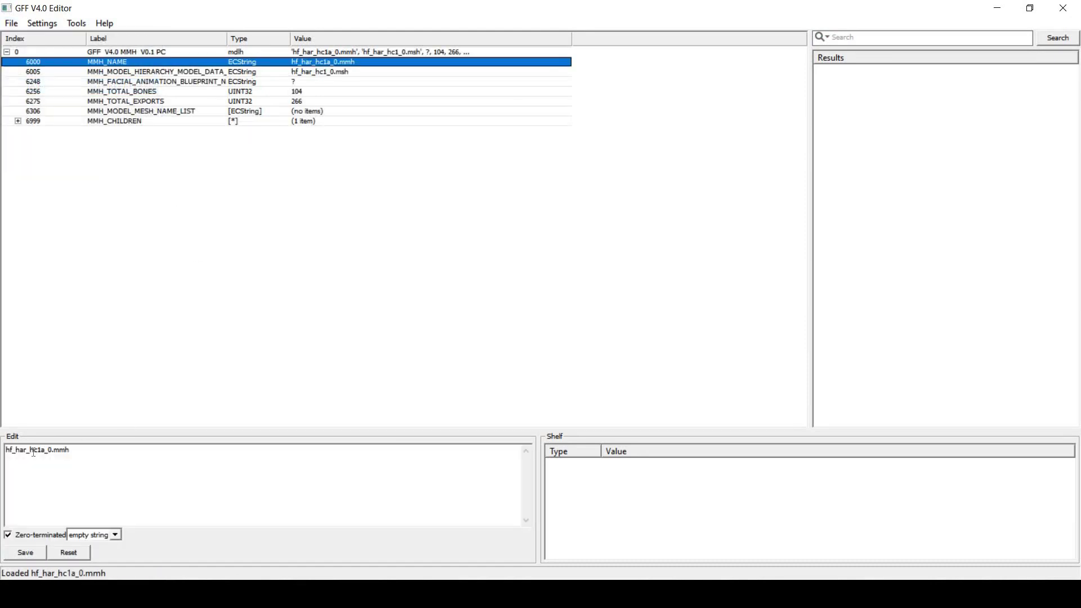
# - Set MMH_NAME to hf_har_antonoelia_0.mmh and the model hierarchy model data name to hf_har_antonoelia_0.msh
pyautogui.moveTo(45, 452); pyautogui.dragTo(32, 454)
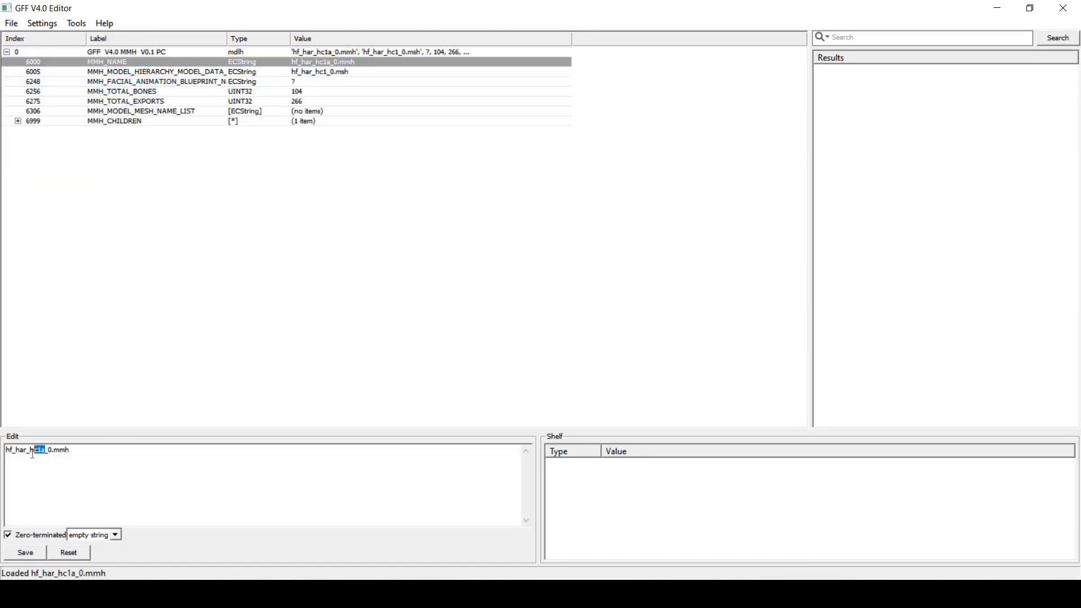
pyautogui.write('antonoelia')
pyautogui.click(315, 72)
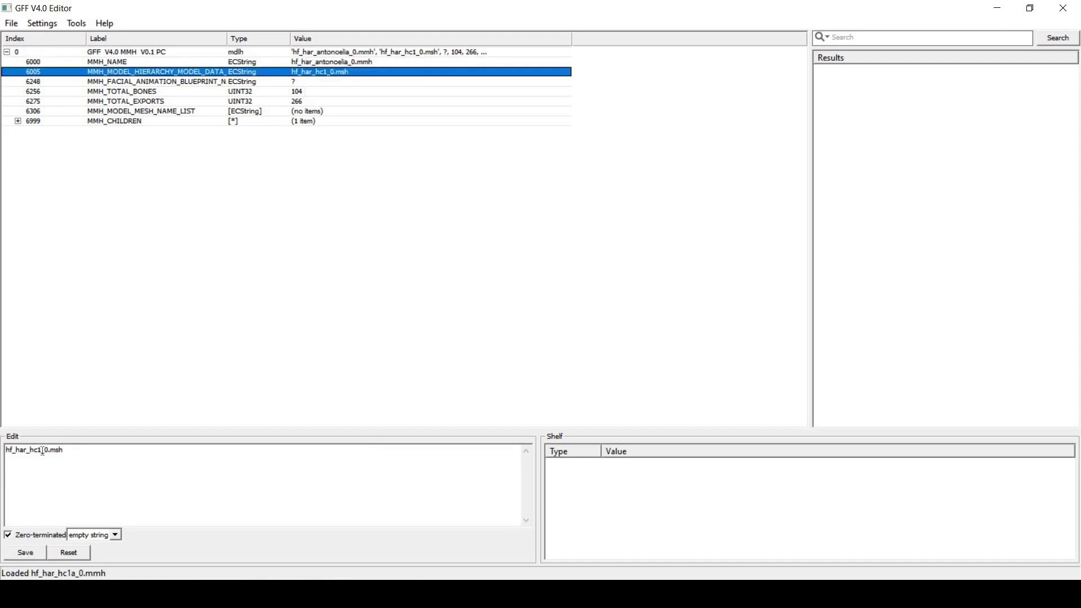
pyautogui.moveTo(43, 451); pyautogui.dragTo(31, 452)
pyautogui.write('antonoelia')
pyautogui.click(25, 553)
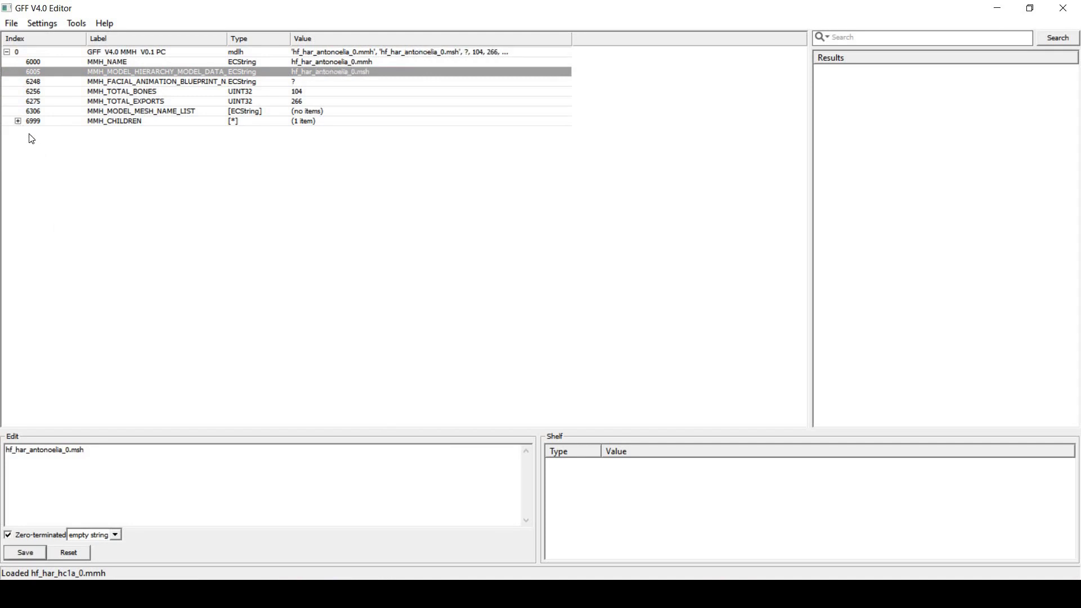
# - Set the material object of the HairM2 mesh entry in the model hierarchy to pn_har_antonoelia
pyautogui.click(18, 121)
pyautogui.click(29, 131)
pyautogui.click(40, 170)
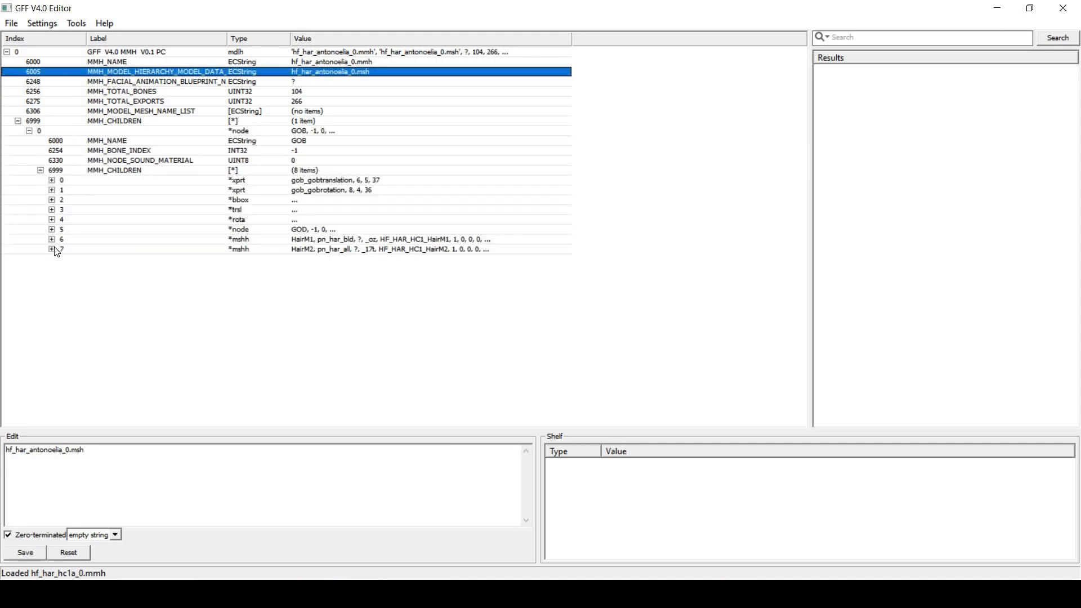
pyautogui.click(52, 249)
pyautogui.click(129, 268)
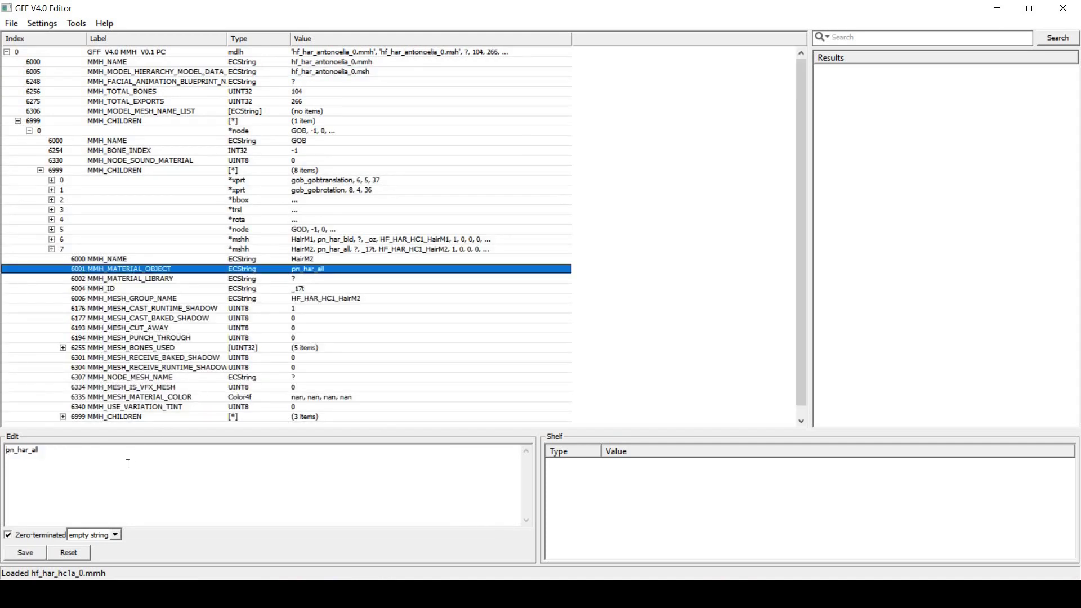
pyautogui.click(128, 463)
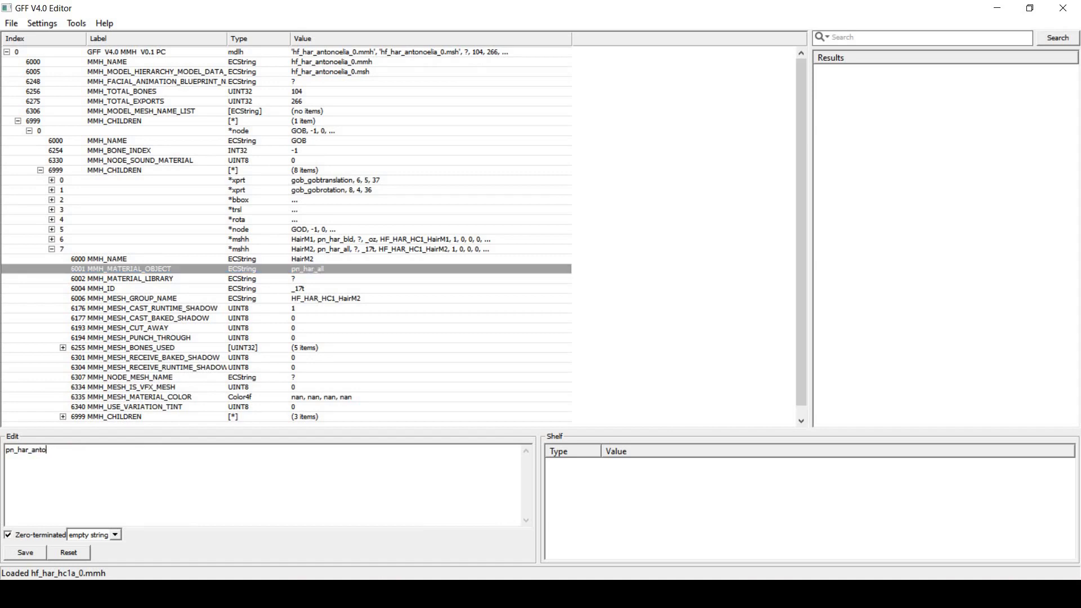
pyautogui.click(25, 553)
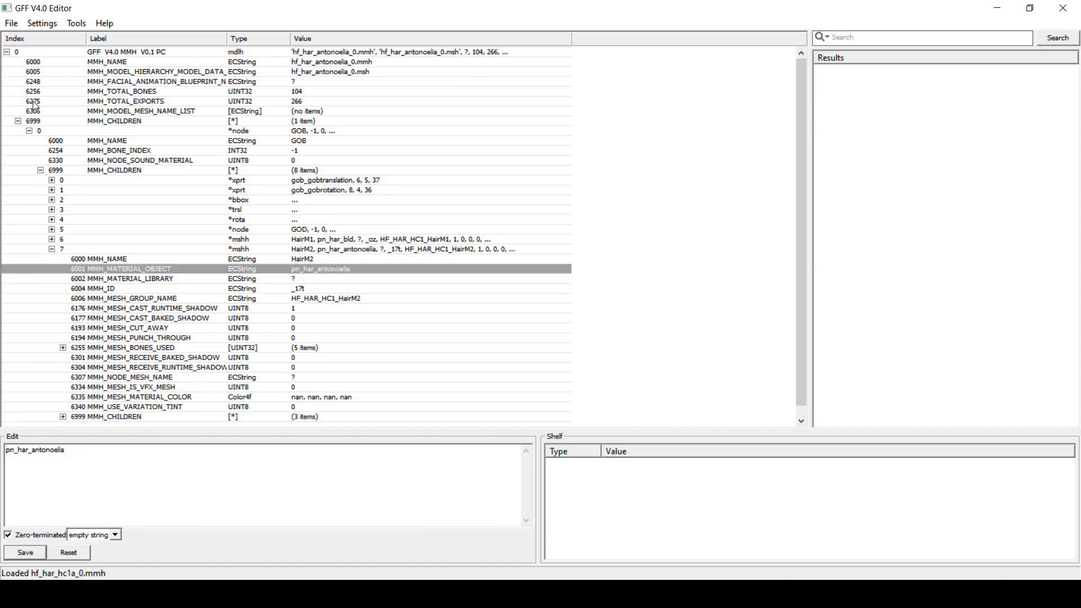
# - Save the edited MMH file and close the GFF editor
pyautogui.click(8, 27)
pyautogui.click(32, 70)
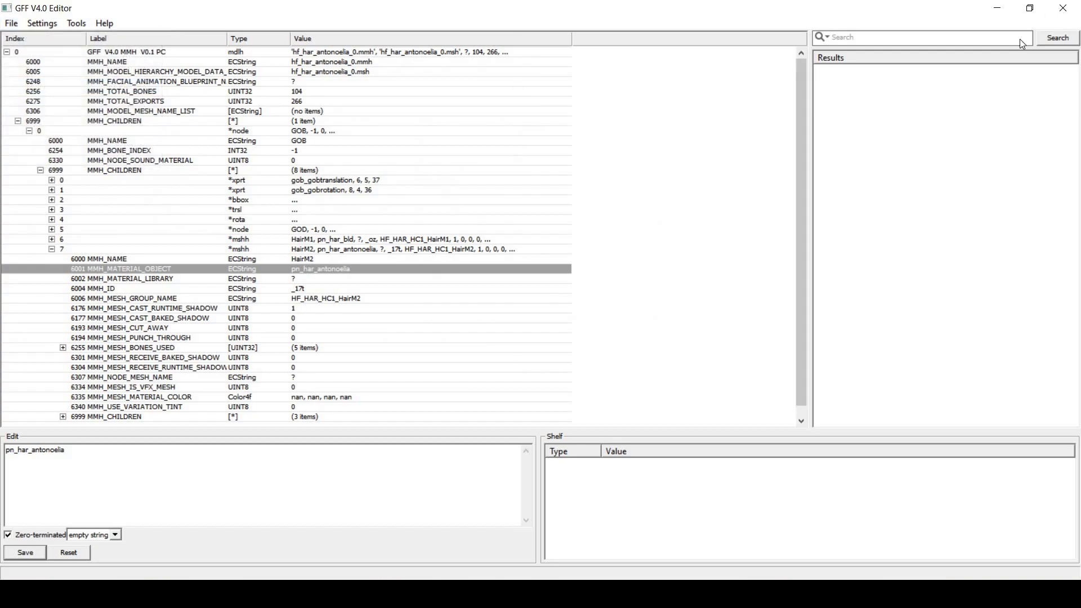
pyautogui.click(1062, 8)
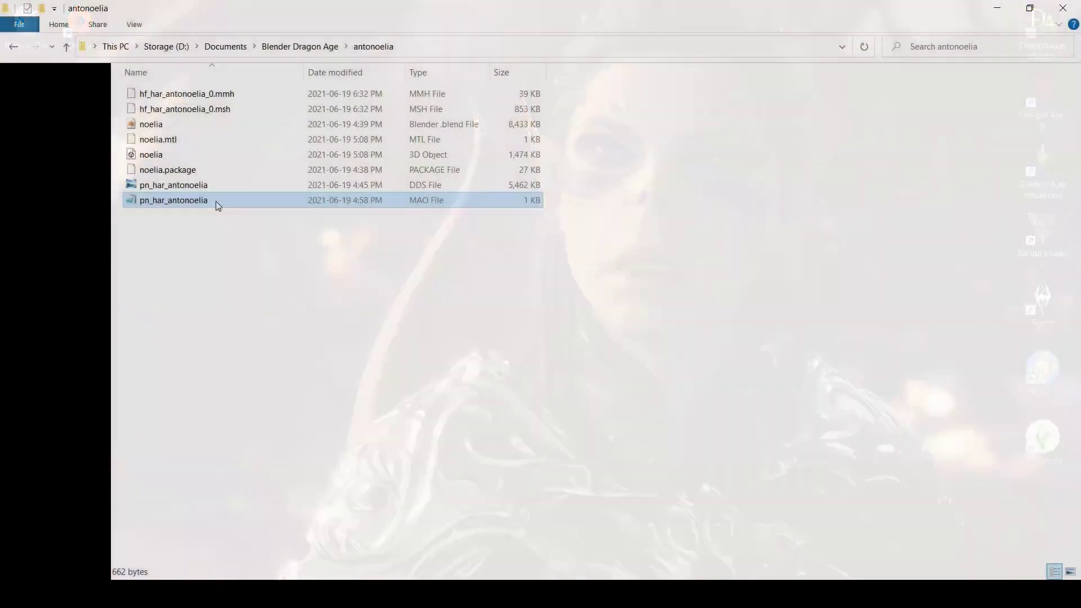
# - Open the pn_har_antonoelia MAO file as text and set the MaterialObject name to pn_har_antonoelia
pyautogui.doubleClick(215, 201)
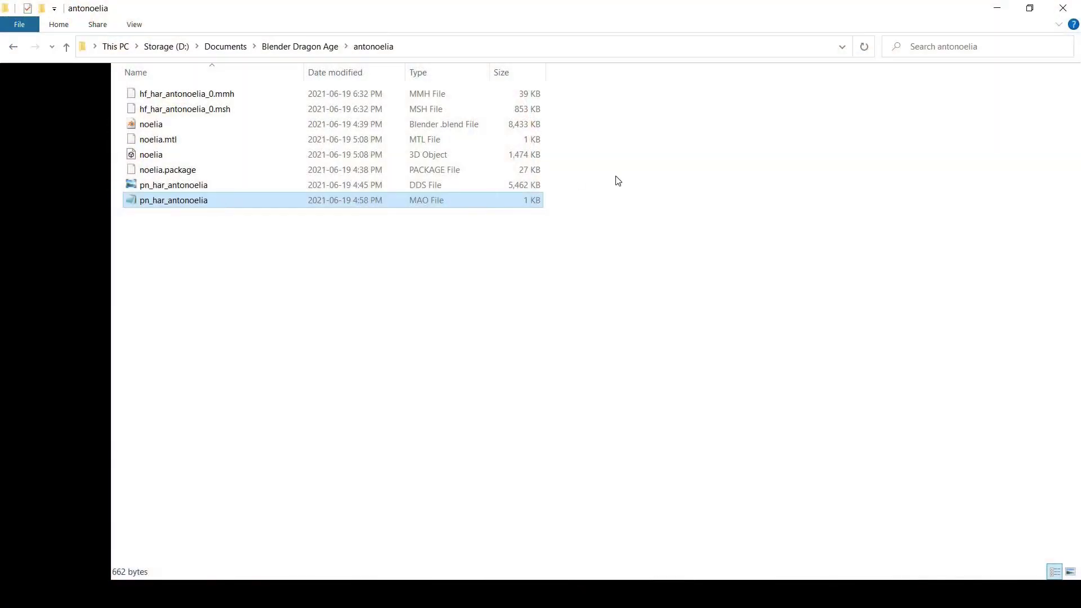
pyautogui.click(655, 154)
pyautogui.moveTo(99, 62); pyautogui.dragTo(80, 62)
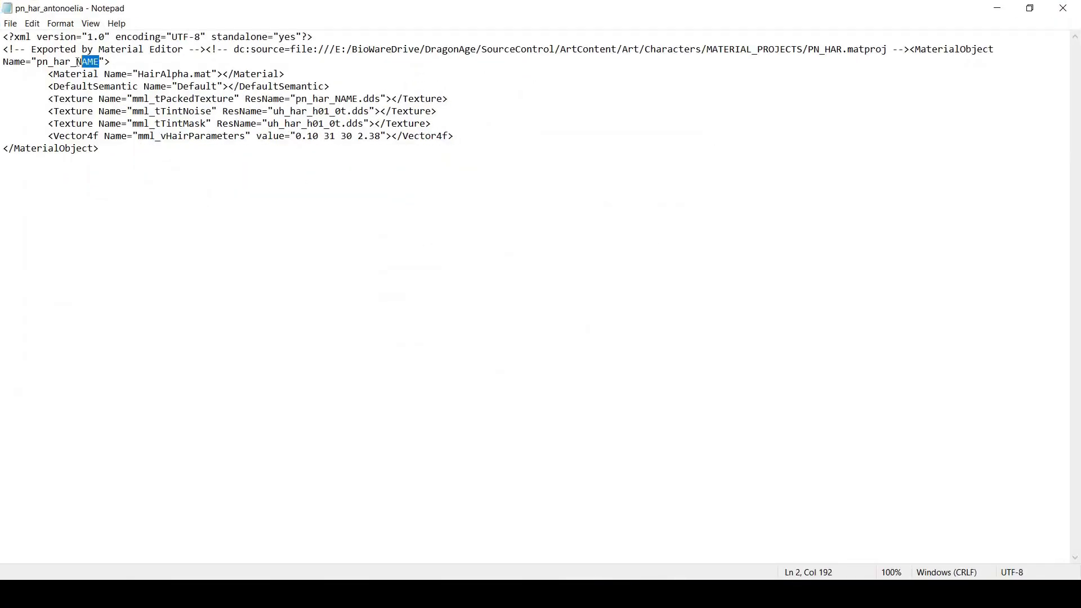
pyautogui.write('antonoelia')
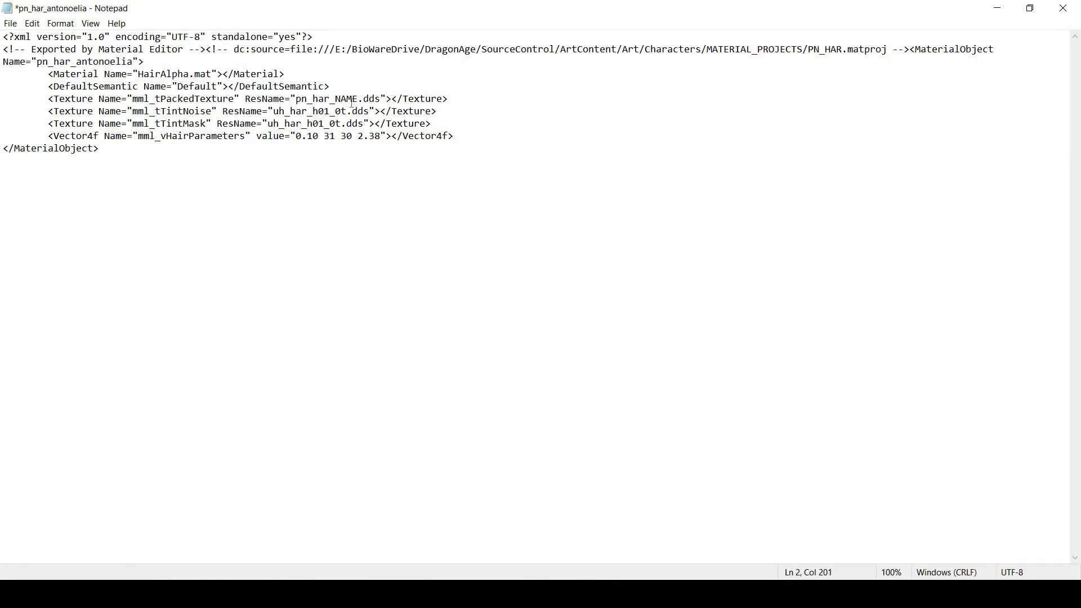
# - Set the mml_tPackedTexture ResName to pn_har_antonoelia.dds, then save and close the MAO file
pyautogui.moveTo(359, 99); pyautogui.dragTo(334, 99)
pyautogui.write('antonoelia')
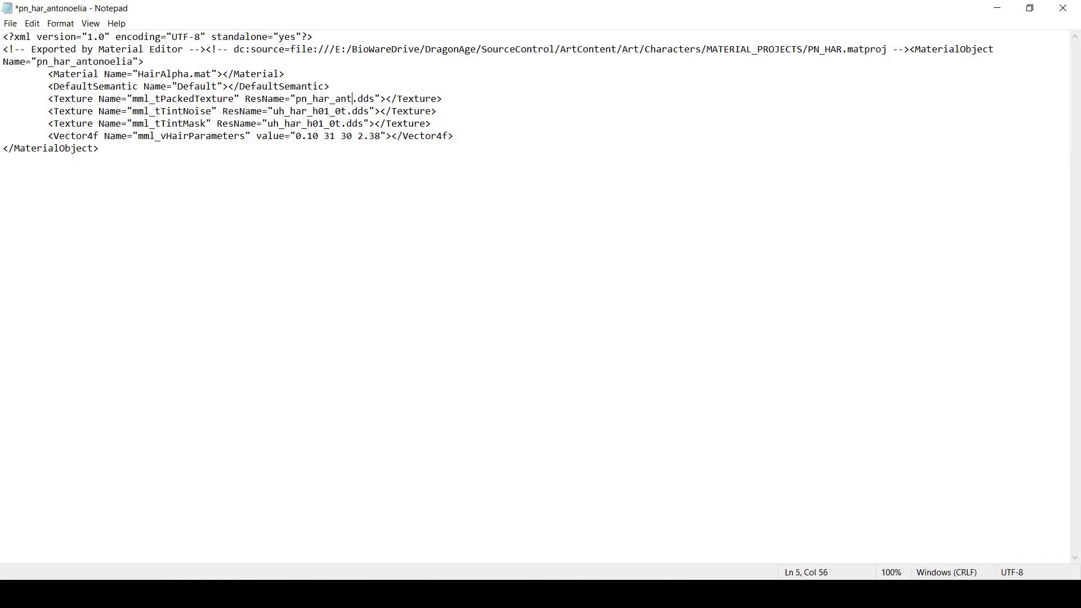
pyautogui.hotkey('ctrl', 's')
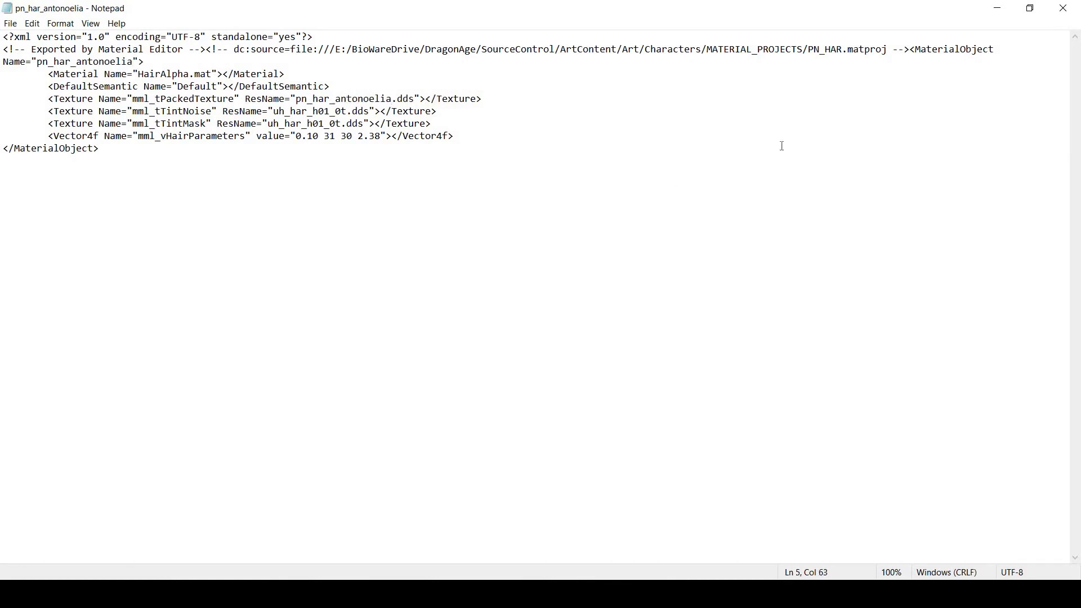
pyautogui.click(1063, 8)
# - In Dragon Age Toolset, create a new morph using the HF_UHM_BASa base head
pyautogui.click(18, 25)
pyautogui.moveTo(97, 38)
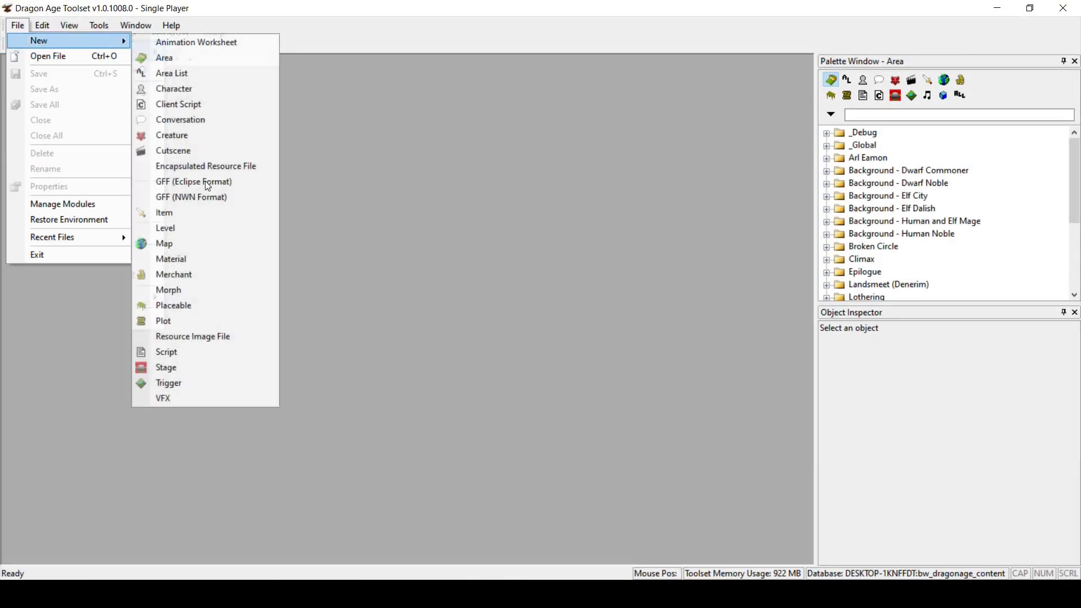
pyautogui.click(191, 290)
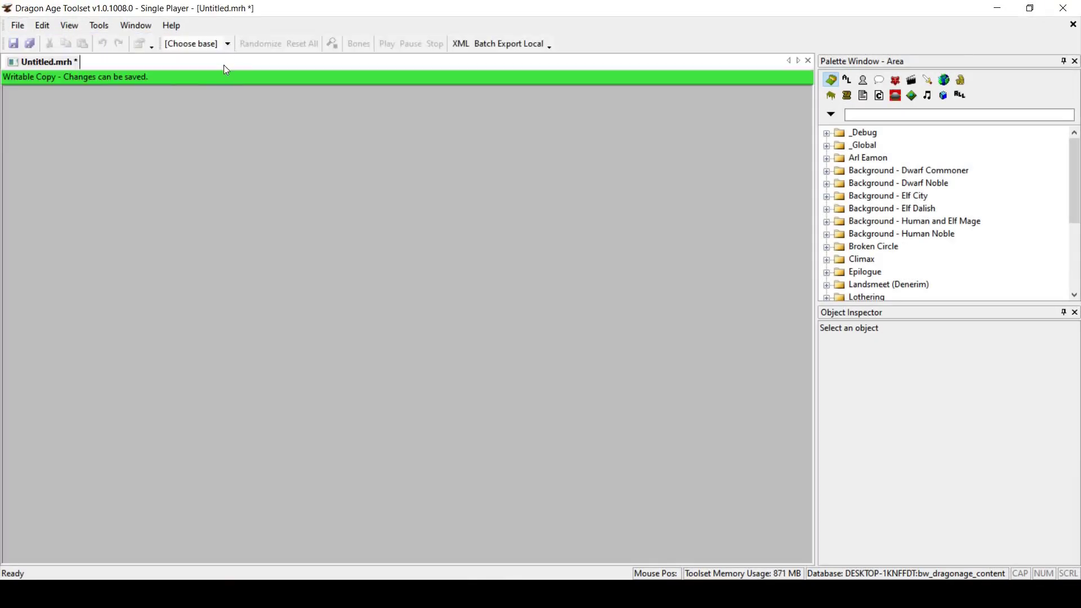
pyautogui.click(228, 43)
pyautogui.click(223, 84)
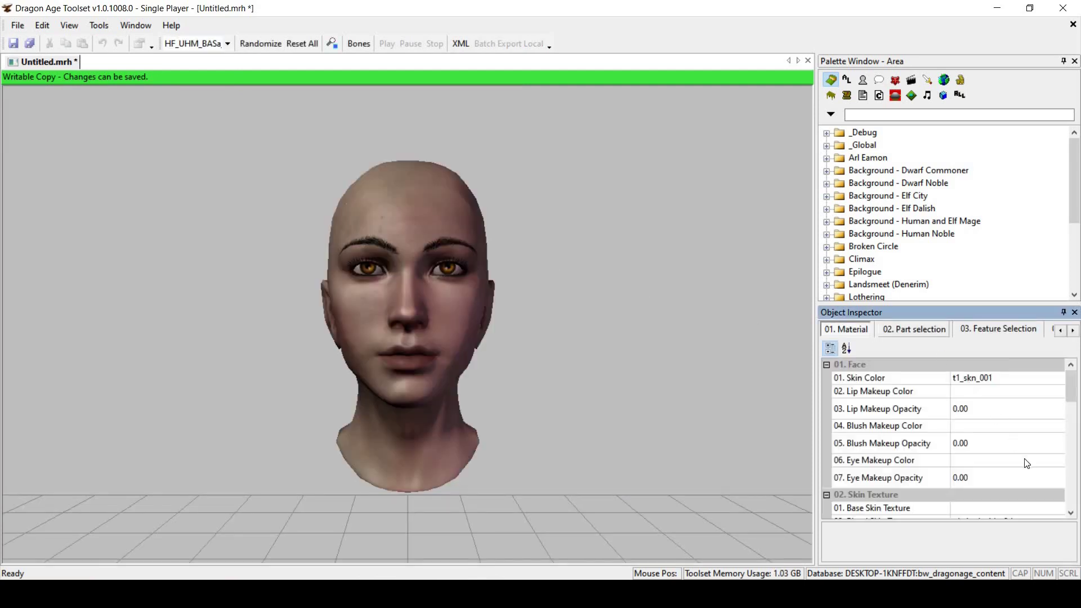
# - Assign hf_har_antonoelia_0 as the morph's hair, choosing it from all model files, and inspect the head from the side
pyautogui.click(924, 329)
pyautogui.click(1048, 471)
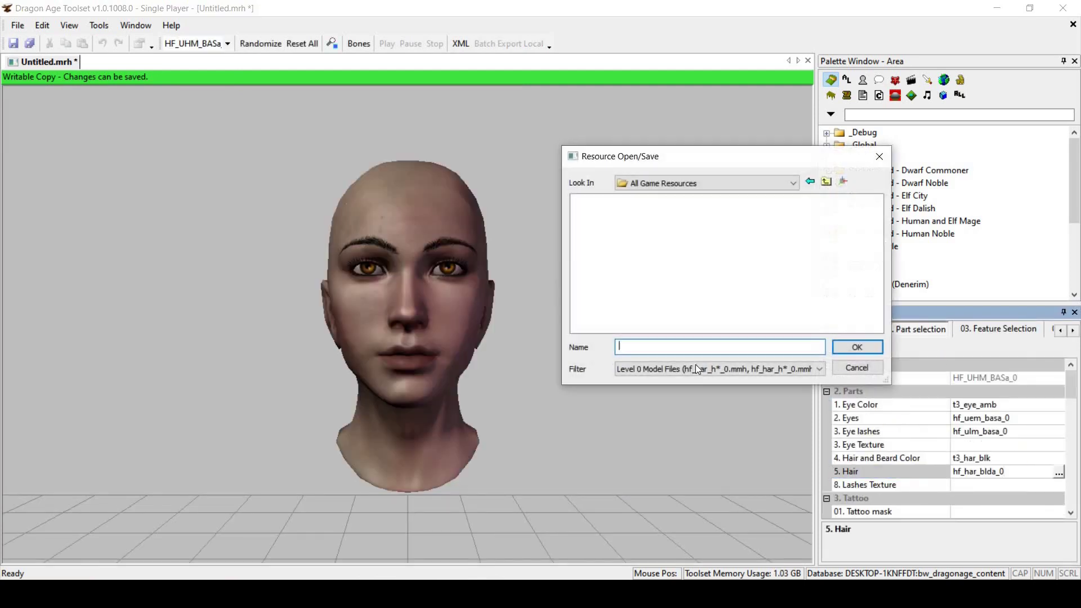
pyautogui.click(709, 368)
pyautogui.click(675, 390)
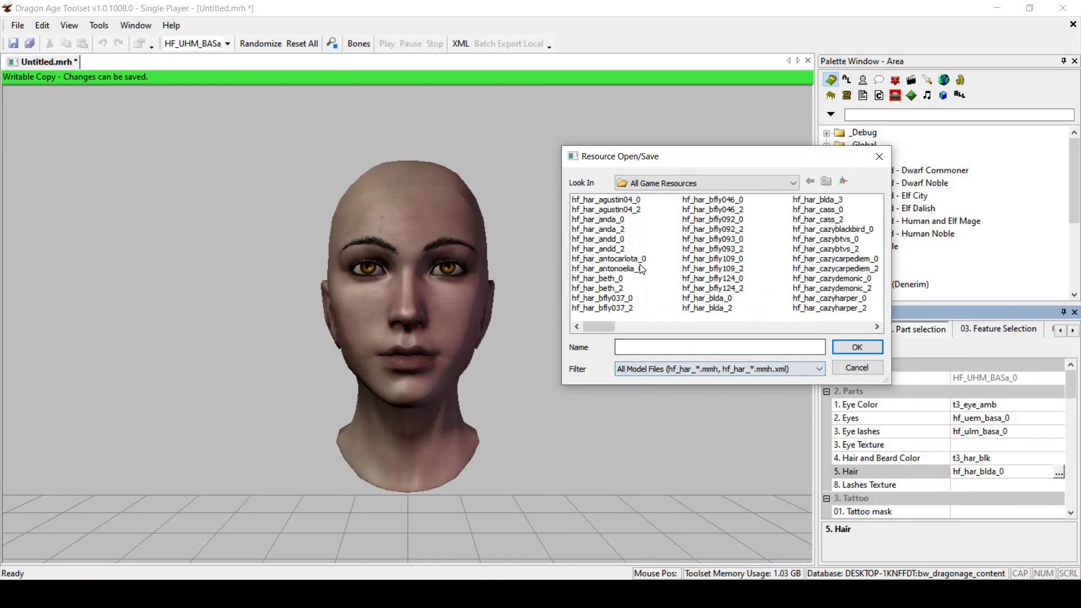
pyautogui.click(625, 268)
pyautogui.press('Return')
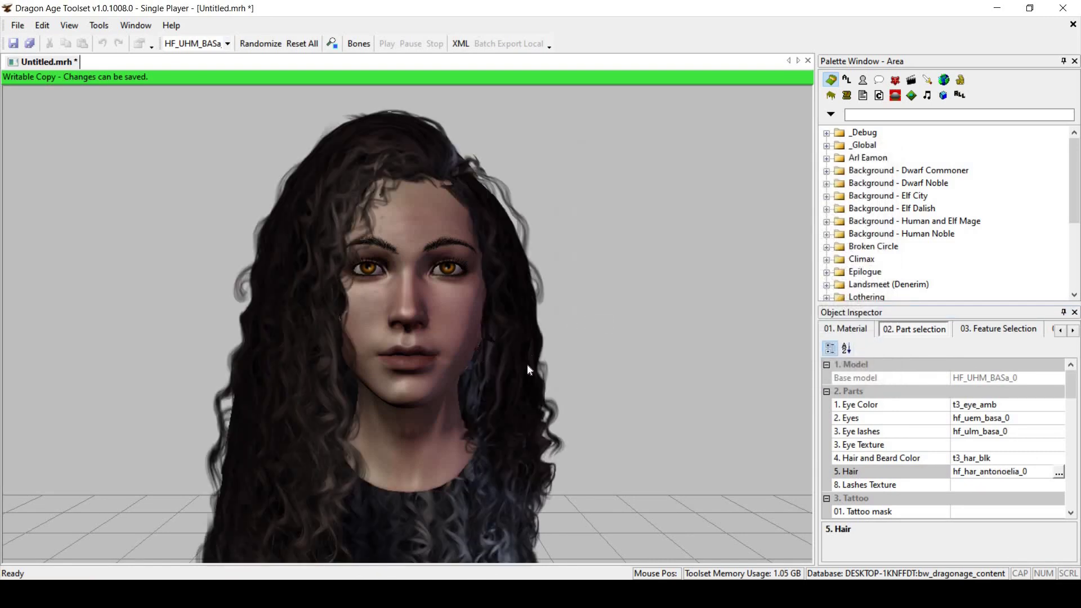
pyautogui.moveTo(479, 314); pyautogui.dragTo(250, 194, button='middle')
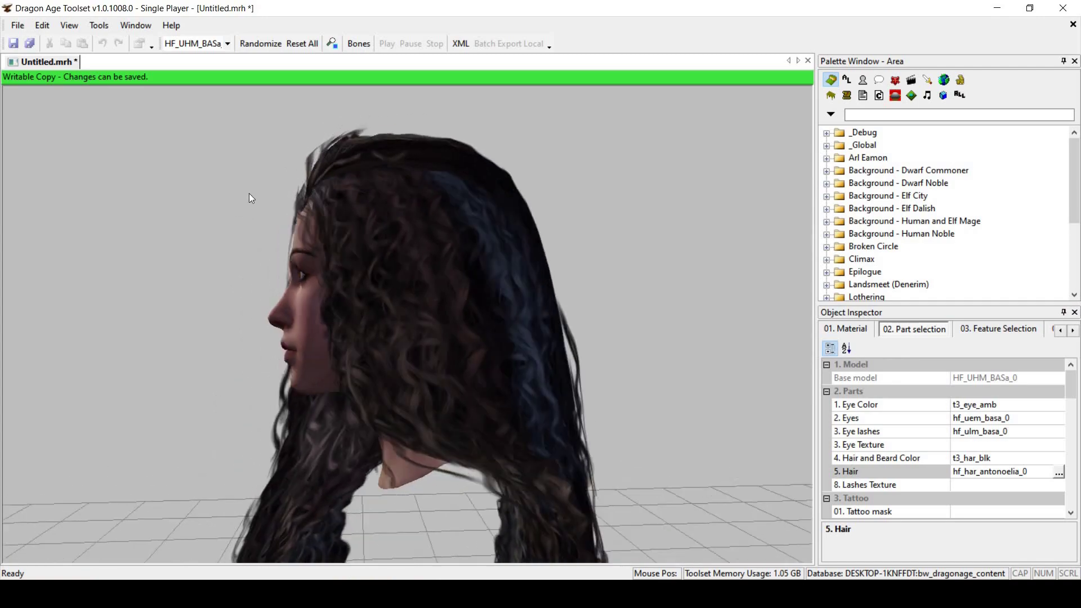